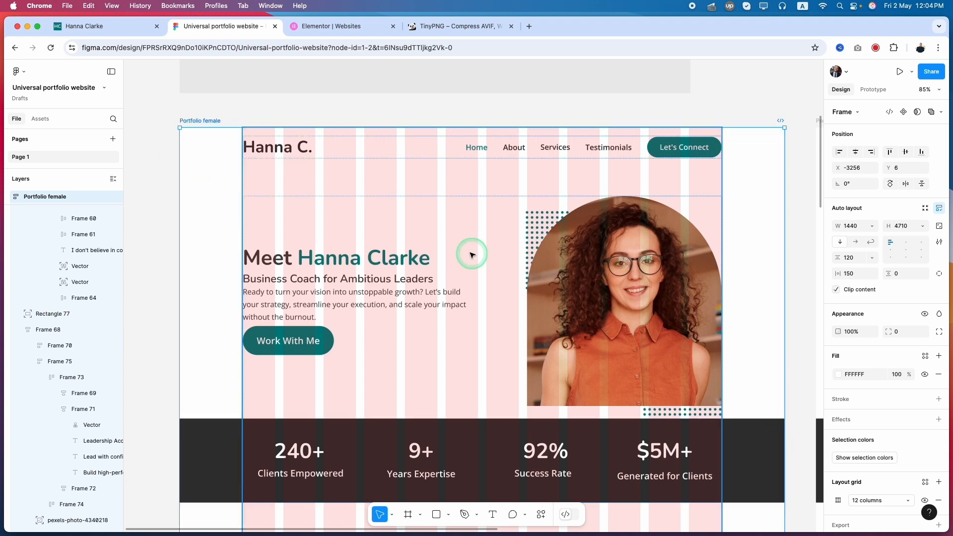
Step: Hide the 12-column layout grid on the Portfolio female frame and select its header row
click(925, 501)
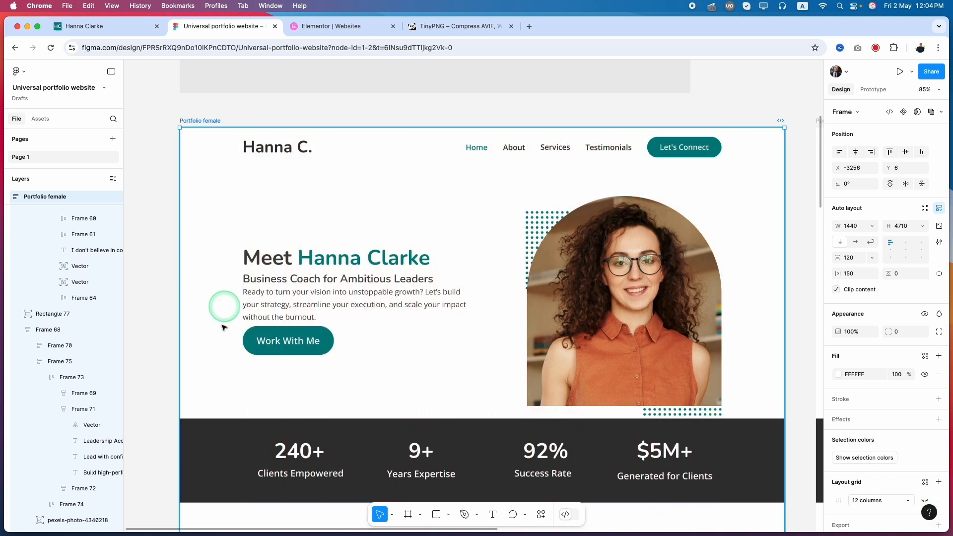
click(293, 151)
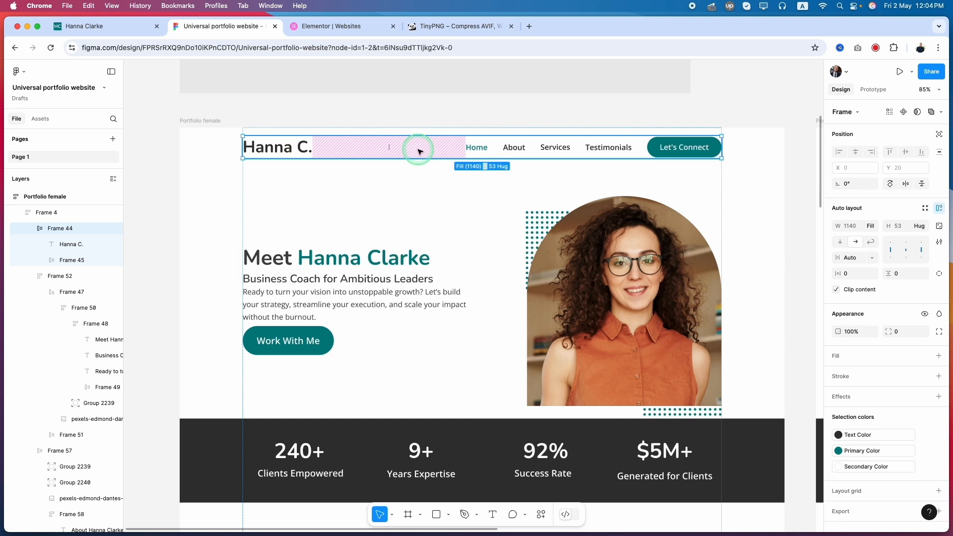
Step: Switch to the WordPress admin dashboard and hide the Elementor Overview box
click(110, 33)
mouse_move(51, 69)
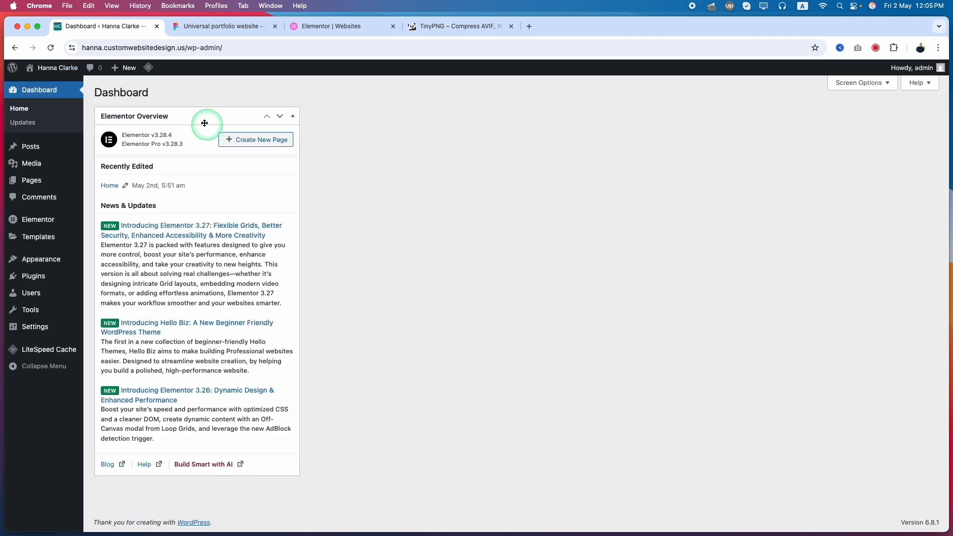
mouse_move(181, 114)
mouse_down()
mouse_move(113, 113)
mouse_move(179, 125)
mouse_up()
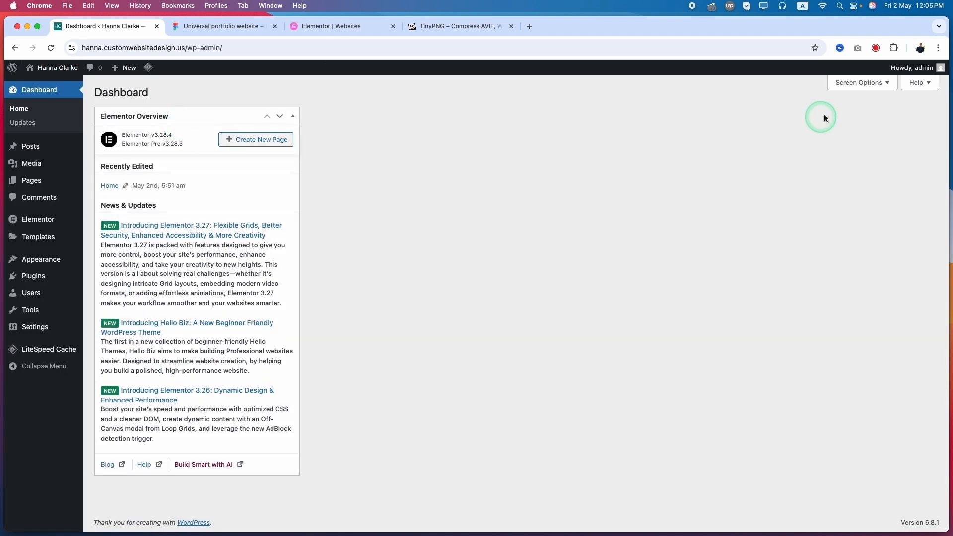
click(866, 84)
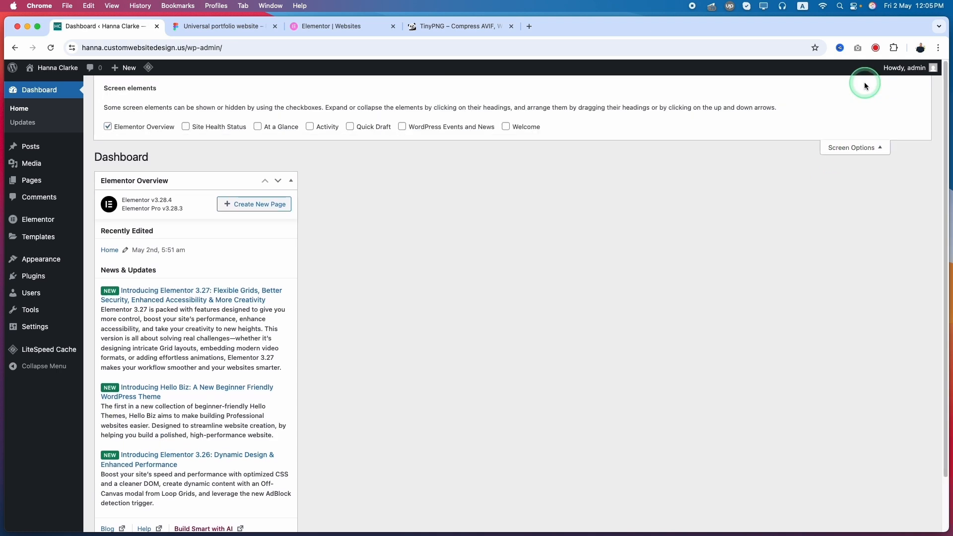
click(148, 133)
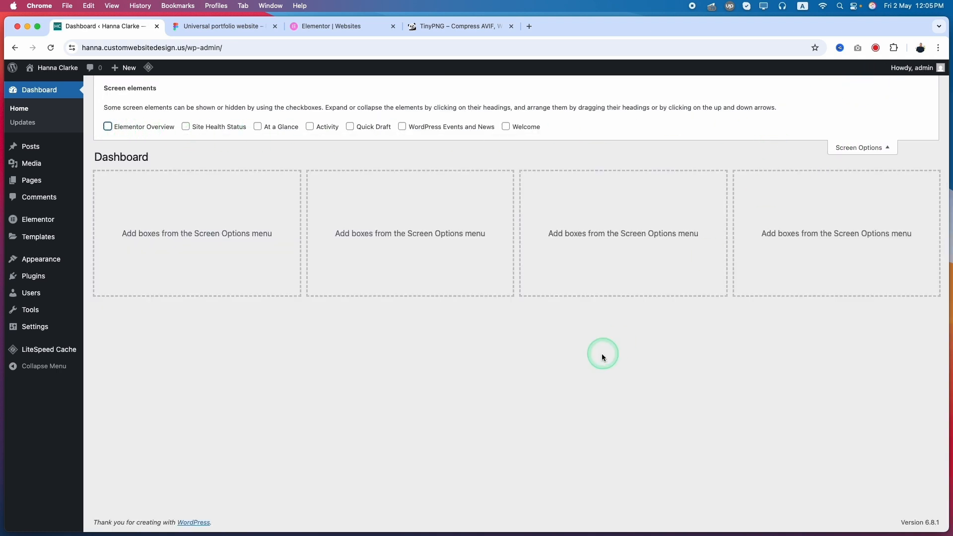
Step: Create a new Header template in the Elementor Theme Builder and dismiss the template library
mouse_move(44, 246)
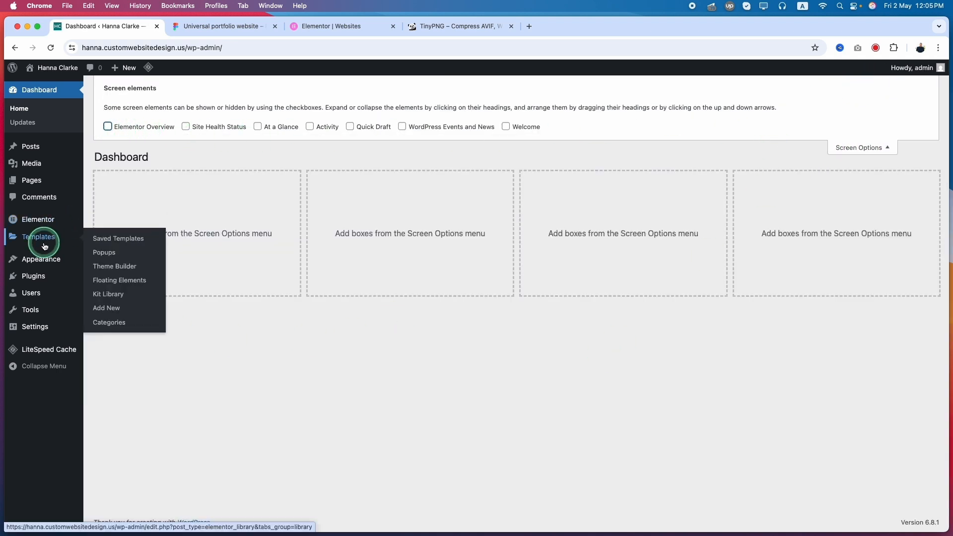
click(116, 271)
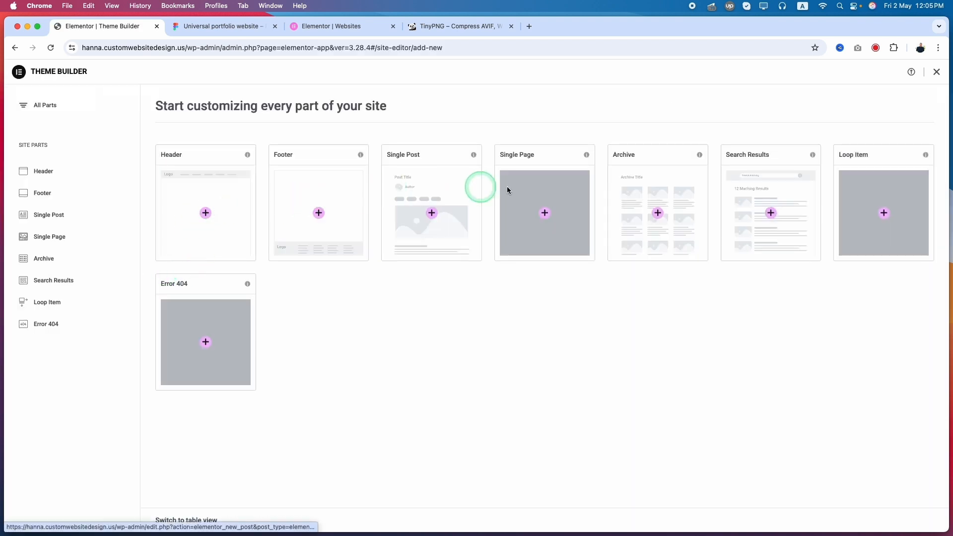
click(49, 171)
click(48, 189)
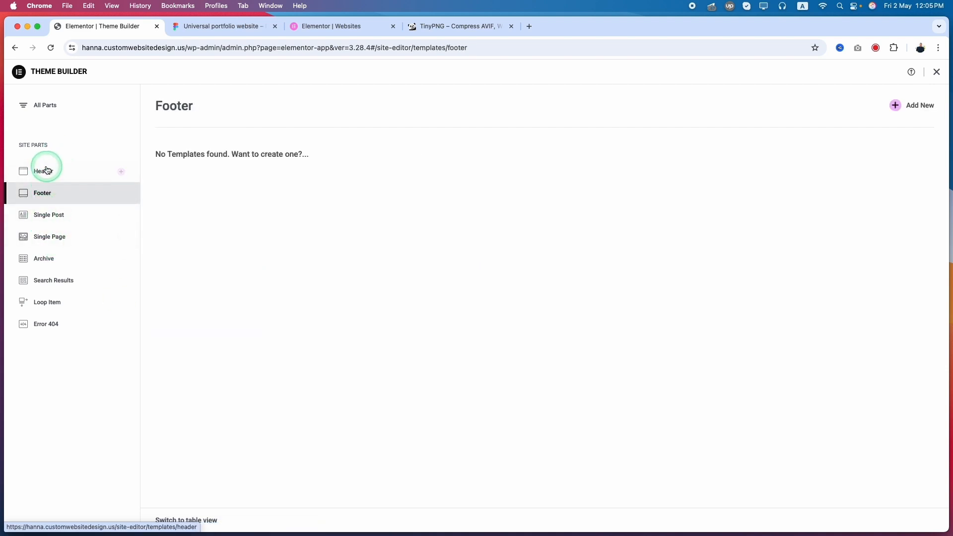
click(47, 106)
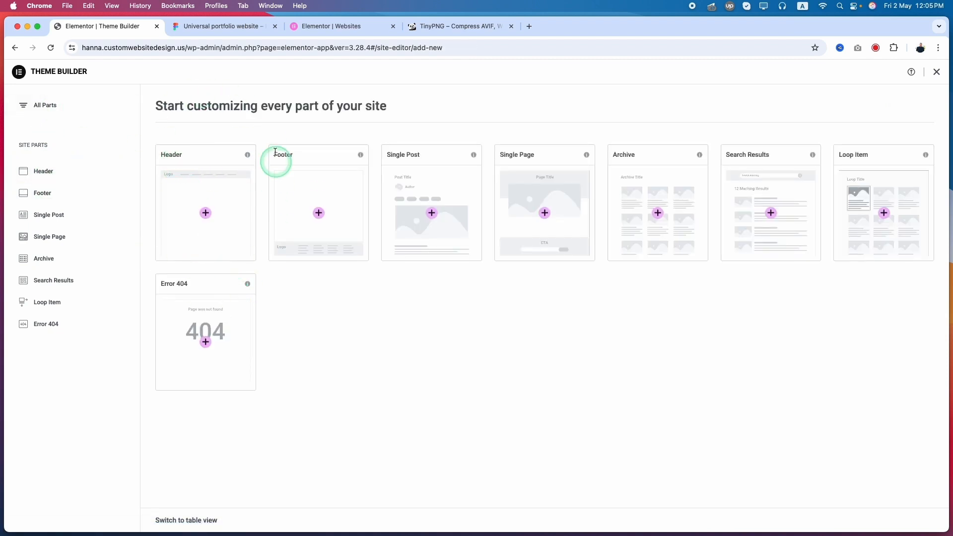
click(204, 214)
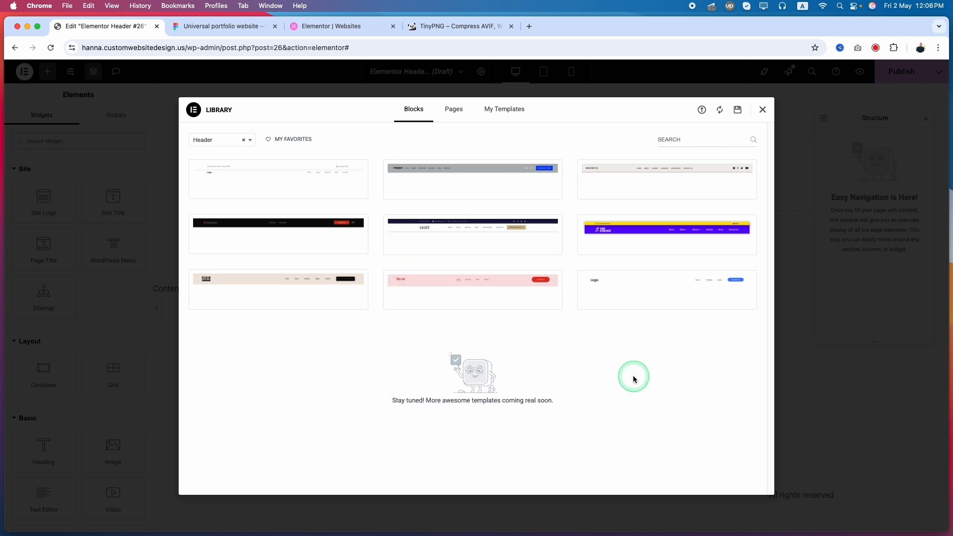
click(762, 111)
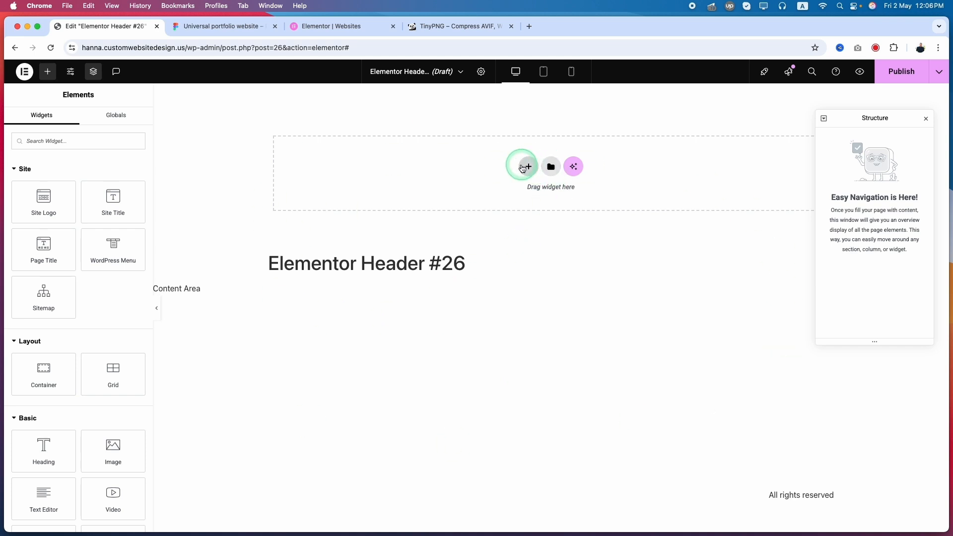
Step: Add a Flexbox container with the Direction Column structure to the header template
click(529, 168)
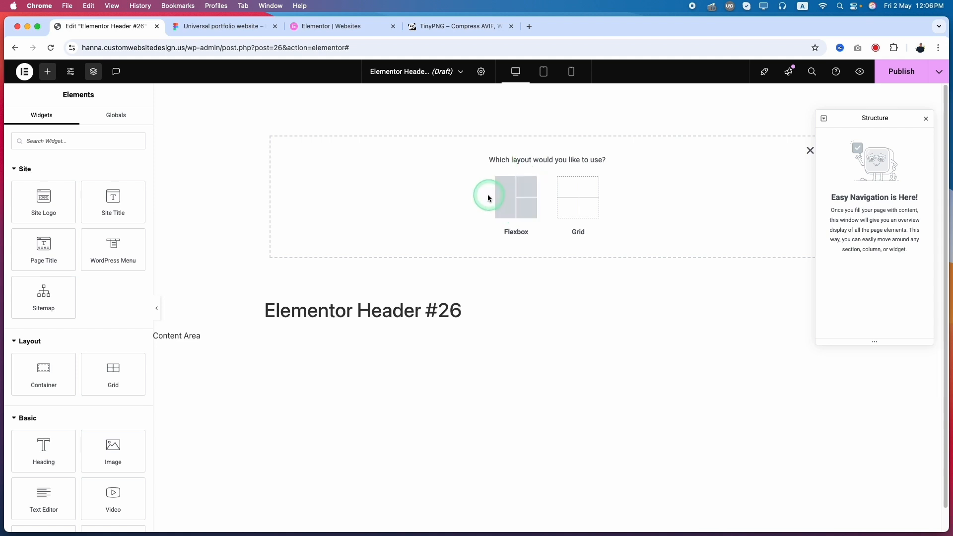
click(514, 198)
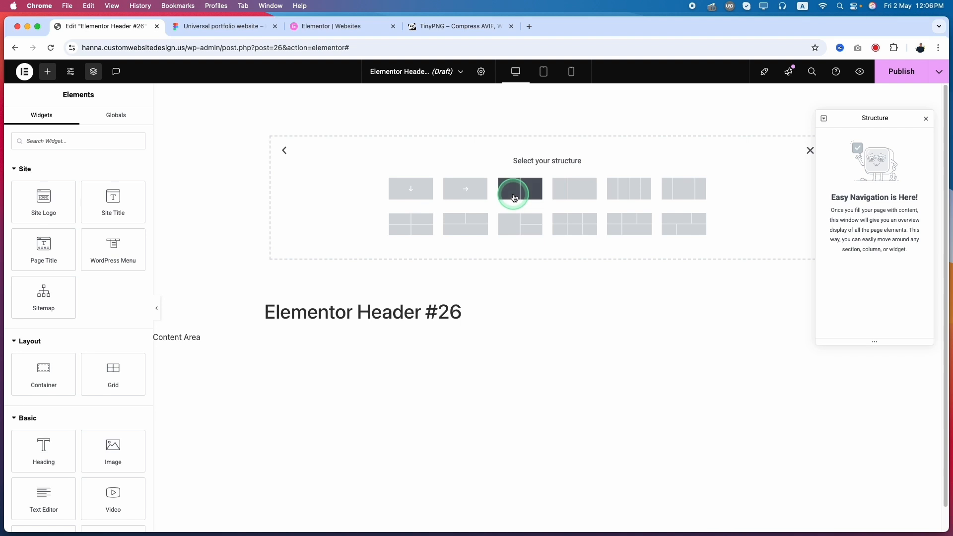
click(411, 193)
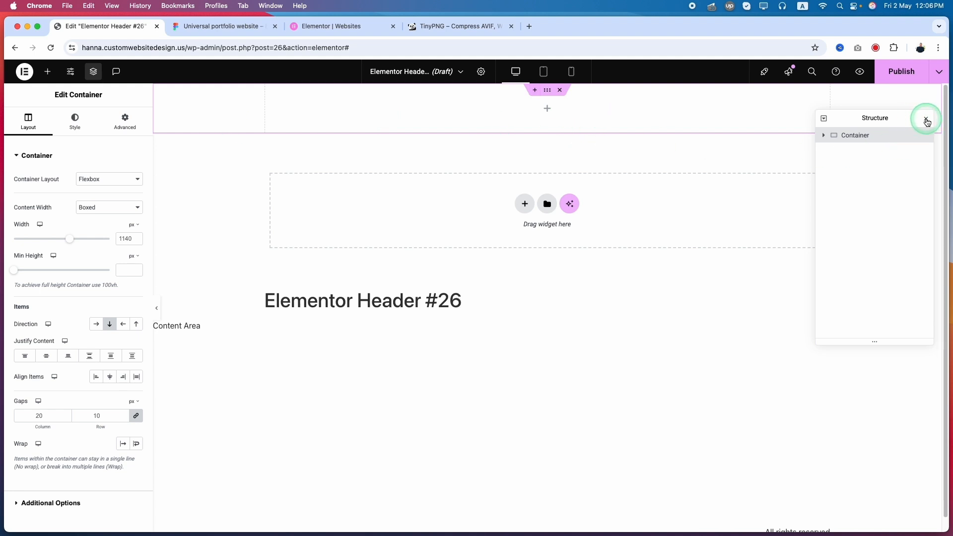
Step: Unlink the header container's margin and padding values, with all sides at 0
click(126, 119)
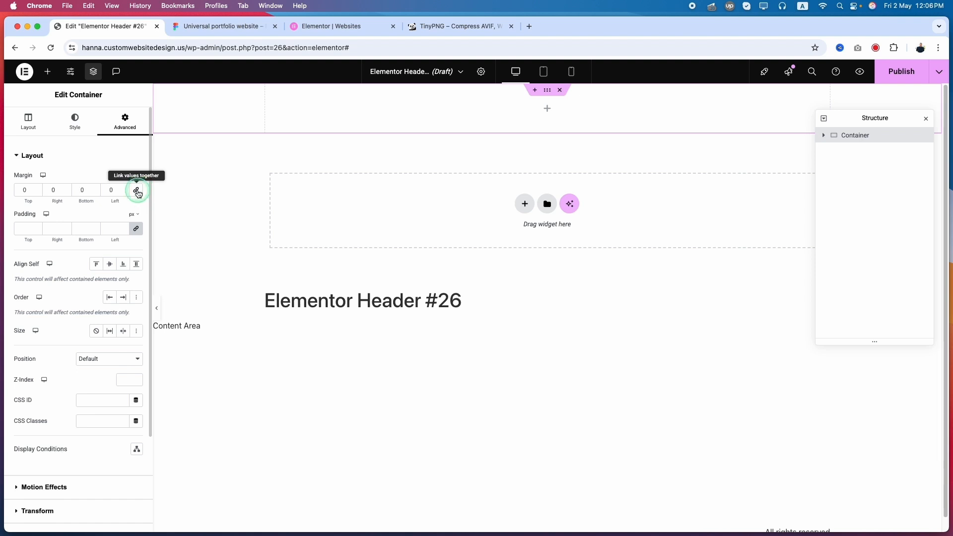
click(137, 191)
click(131, 234)
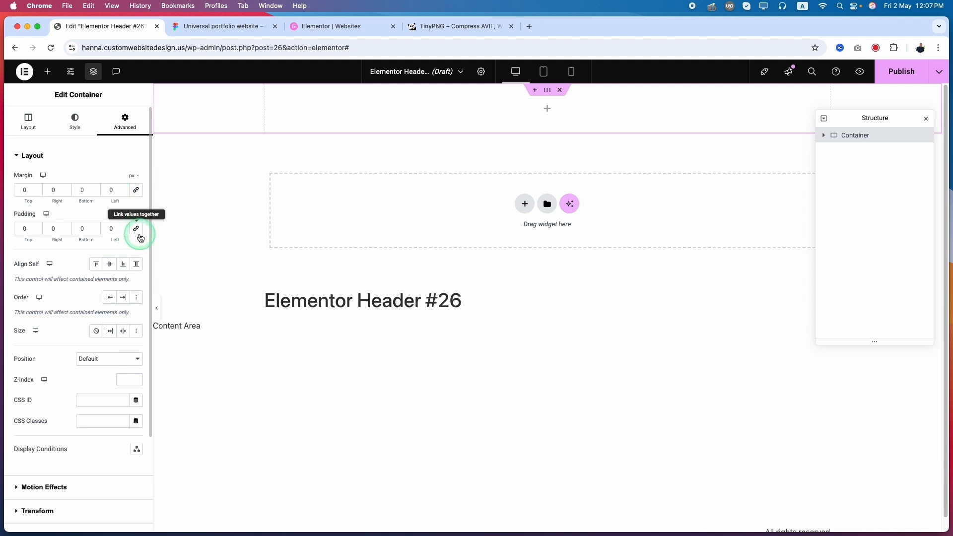
Step: Switch to the Figma design and export the header's logo text as a 1x JPEG
click(223, 26)
click(272, 155)
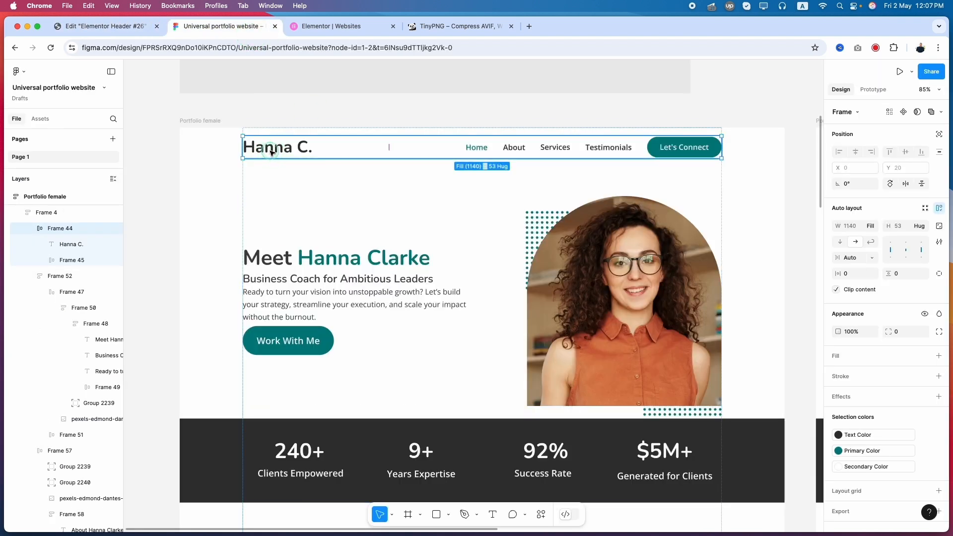
click(271, 153)
click(277, 149)
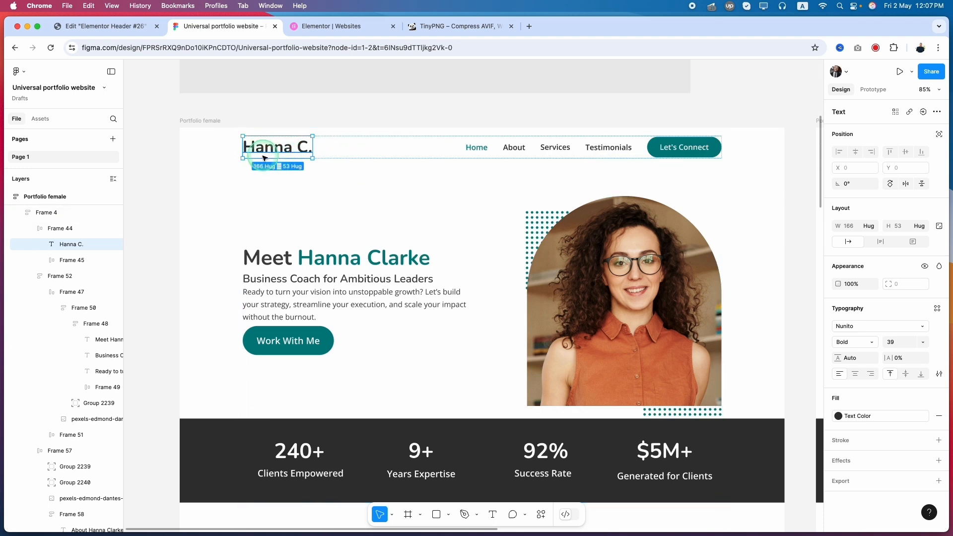
scroll(252, 158, up, 5)
click(851, 483)
scroll(853, 486, down, 2)
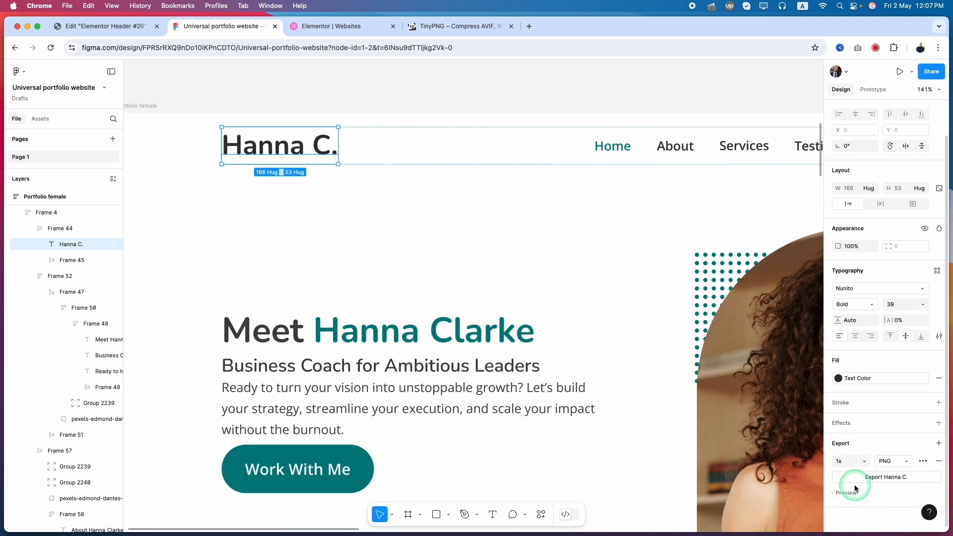
click(899, 465)
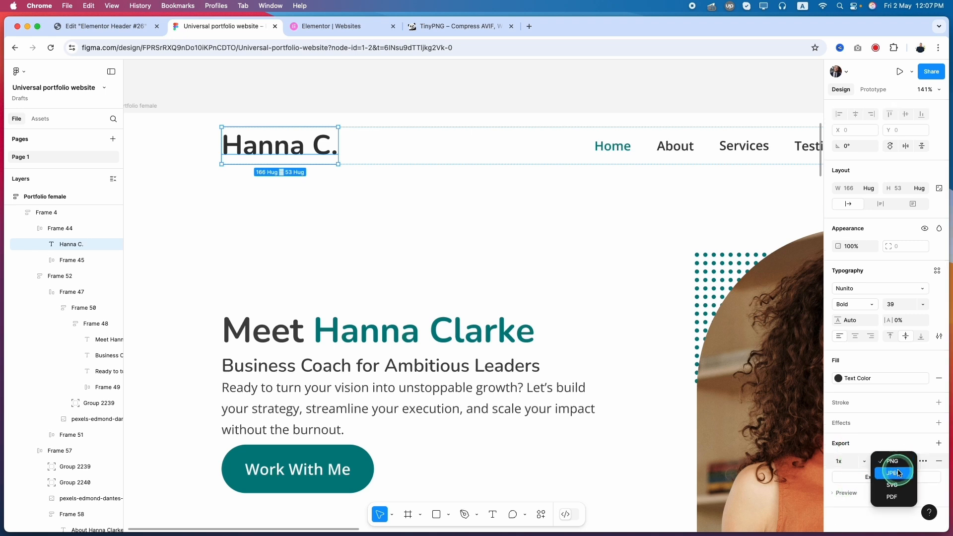
click(891, 477)
scroll(390, 342, down, 8)
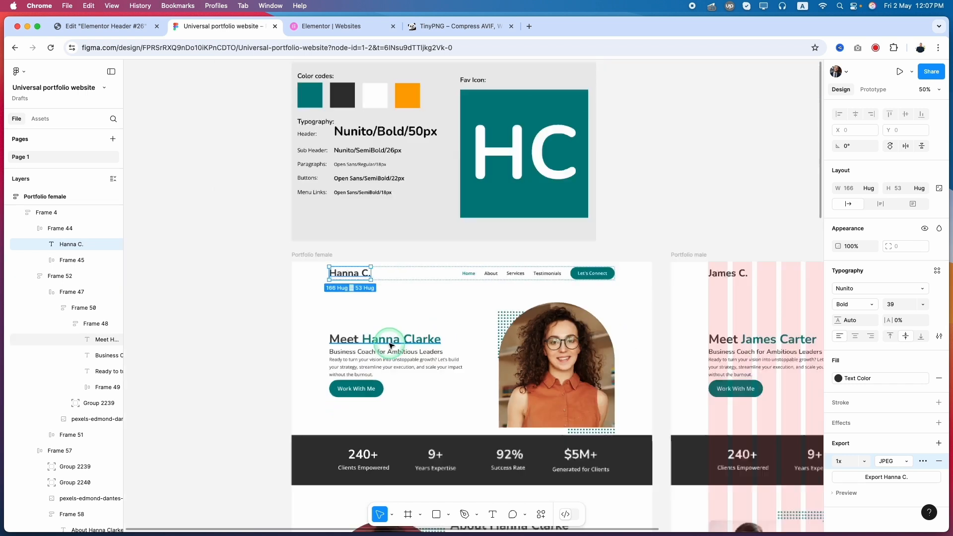
scroll(624, 344, up, 7)
scroll(622, 345, down, 3)
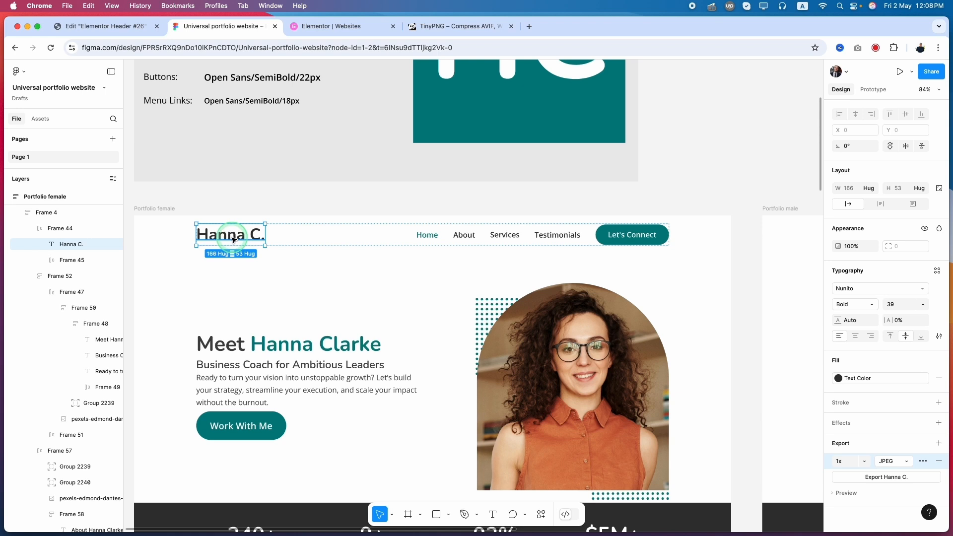
click(886, 477)
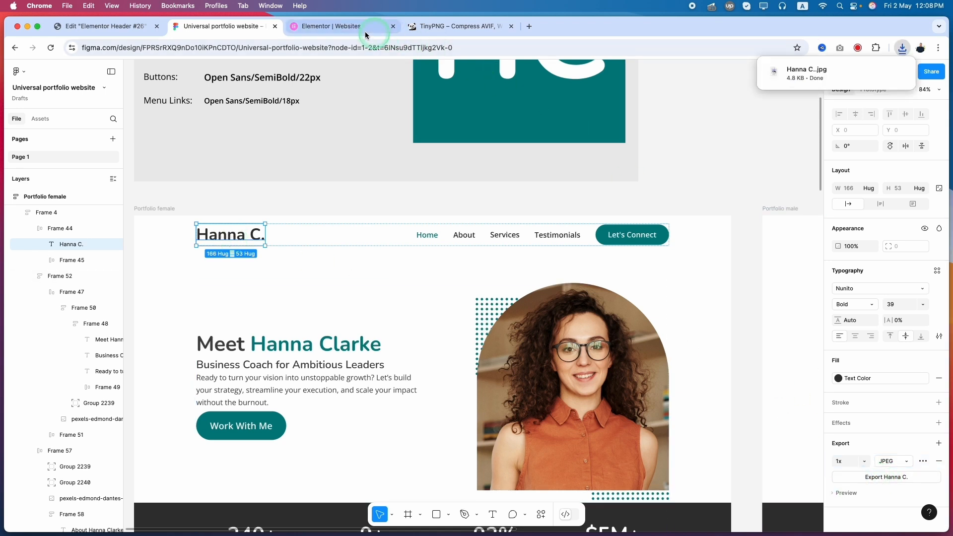
Step: Switch to TinyPNG, compress the exported logo image and download the optimized JPEG
click(454, 28)
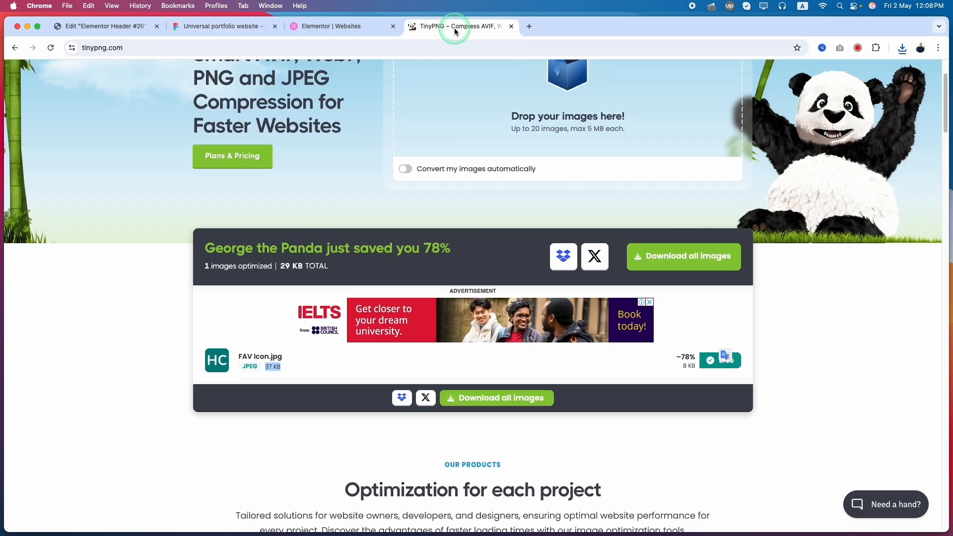
click(903, 47)
drag(791, 94, 464, 145)
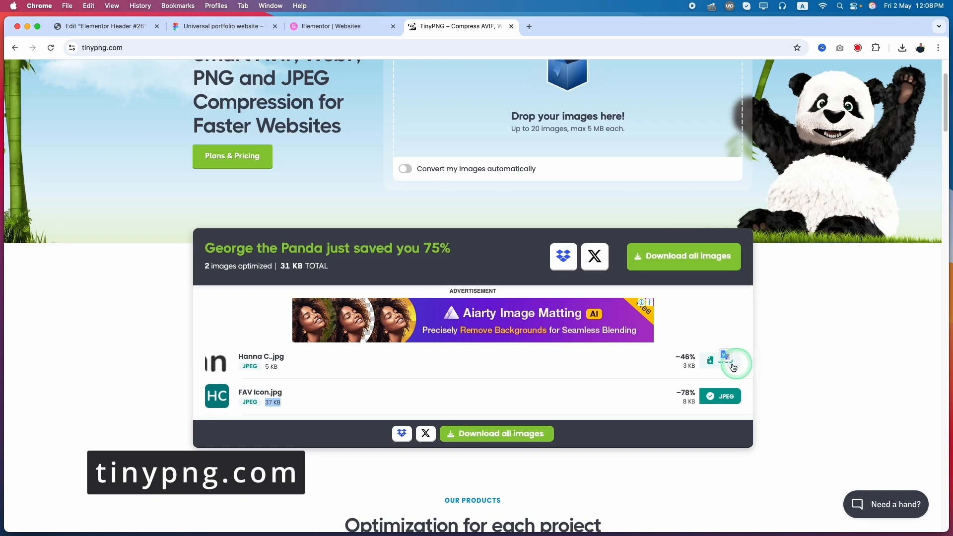
click(731, 366)
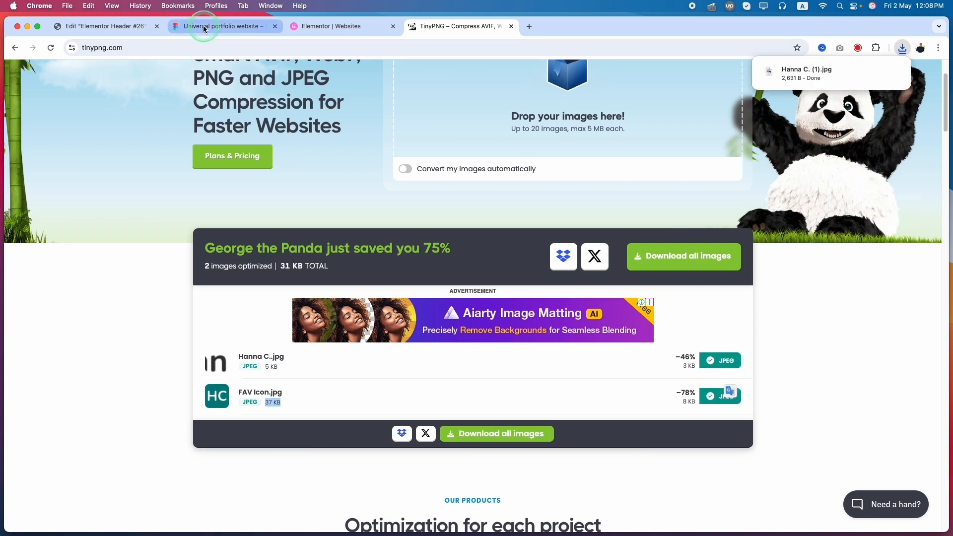
Step: Return to the Elementor header editor and place a Site Logo widget in the container
click(105, 33)
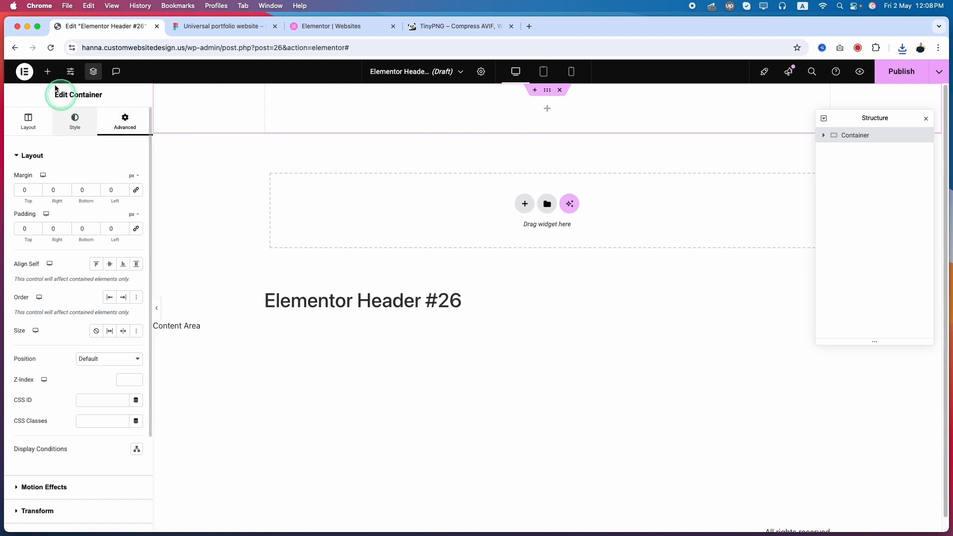
click(48, 74)
click(32, 143)
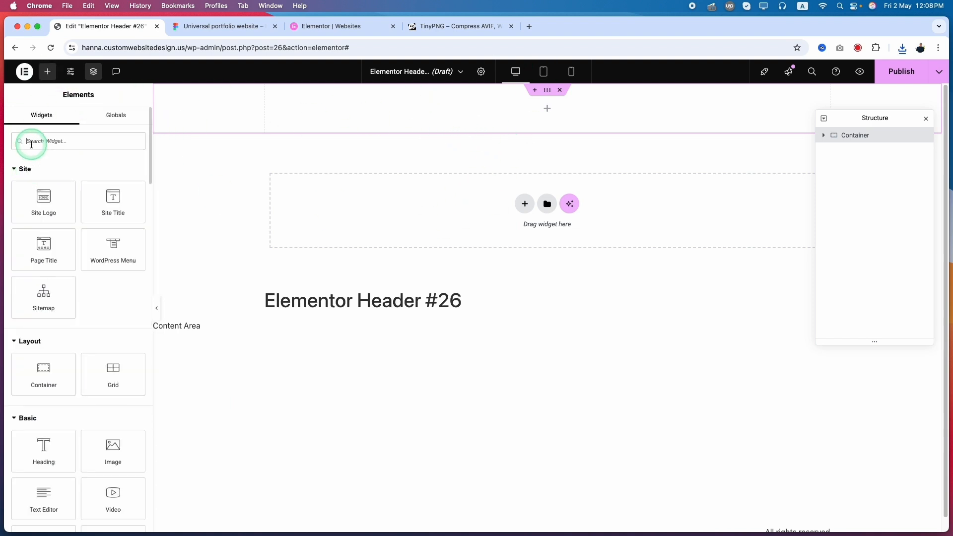
drag(39, 215, 434, 114)
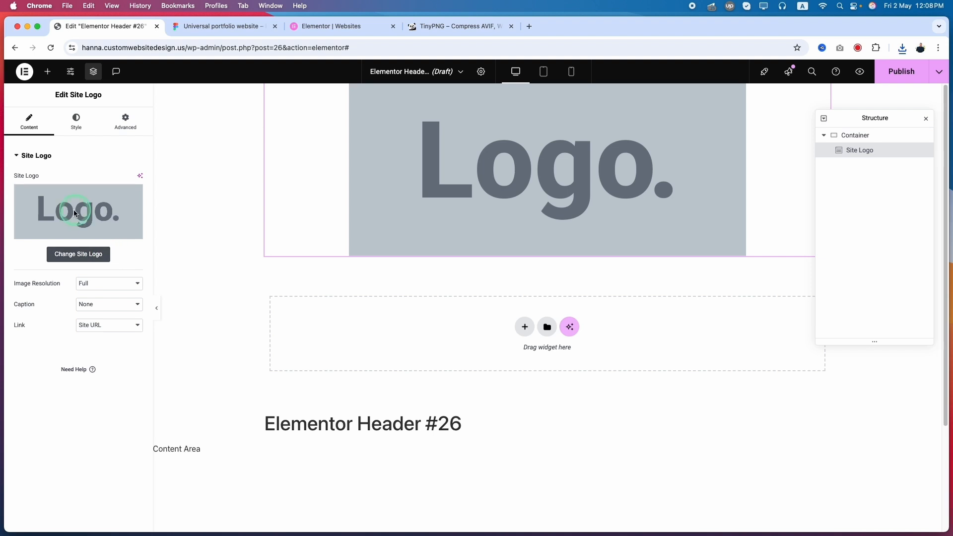
Step: Open the site logo setting, upload the compressed logo image and give it alt text made of the brand name plus "Logo"
click(72, 256)
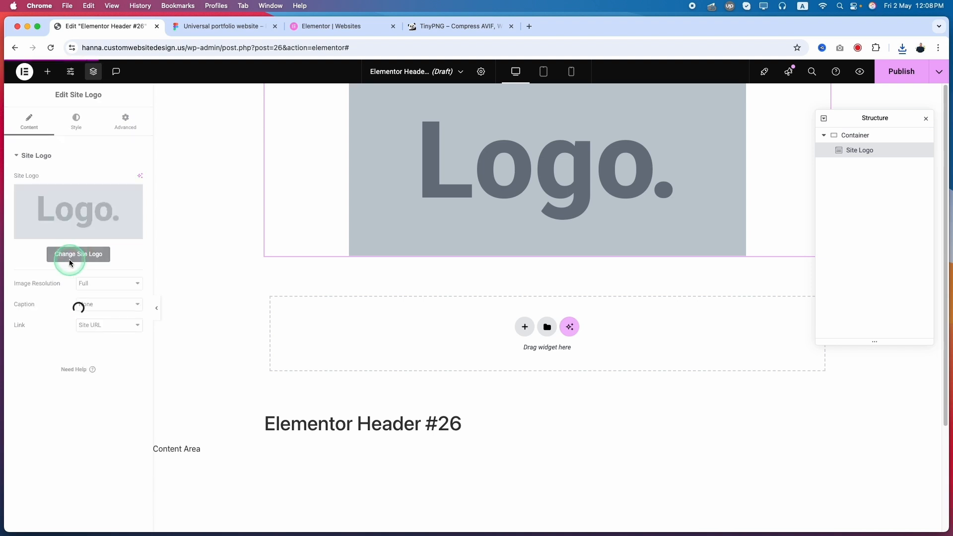
click(62, 281)
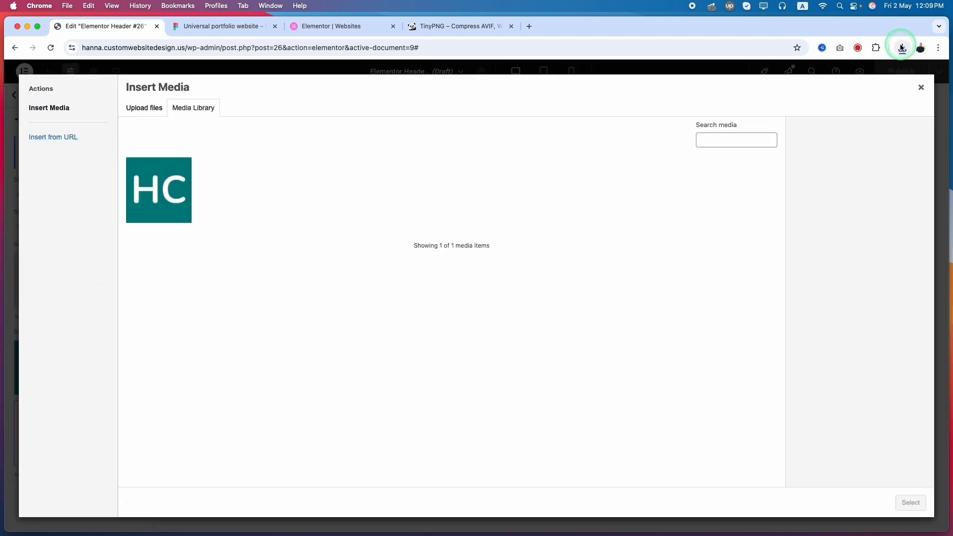
click(902, 47)
drag(820, 90, 492, 231)
triple_click(866, 282)
click(864, 233)
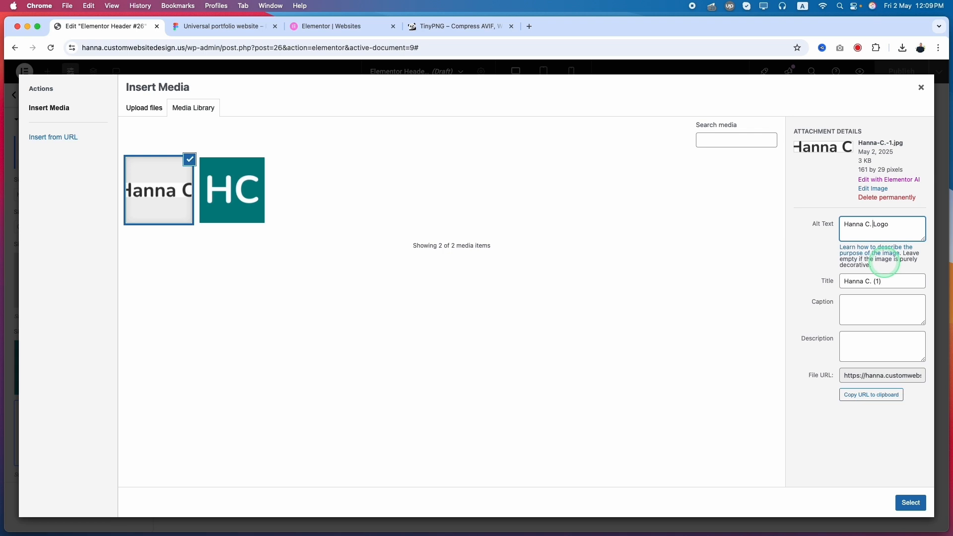
Step: Assign the uploaded logo image as the site logo and save the site settings
click(908, 503)
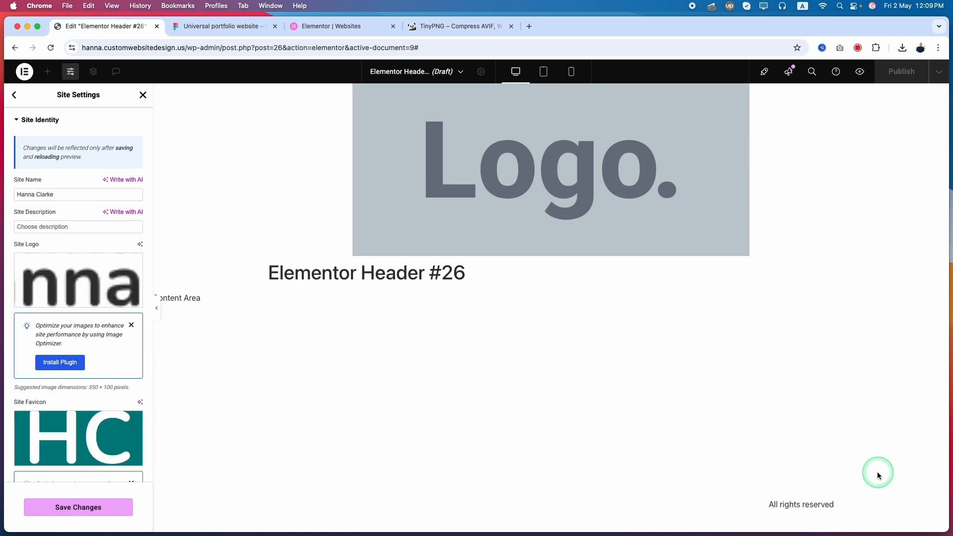
click(79, 507)
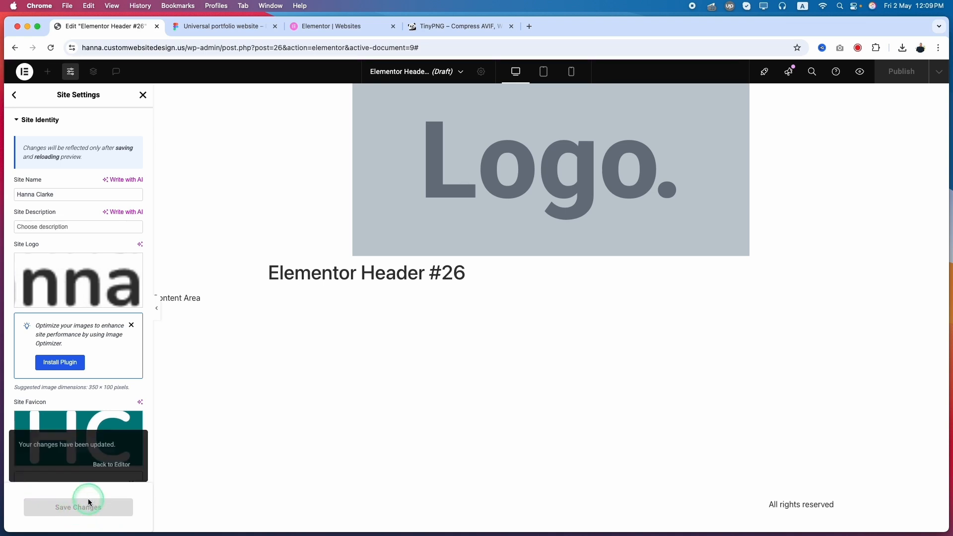
Step: Return from the site settings to the header editor and set the logo container's items direction to a horizontal row
click(111, 465)
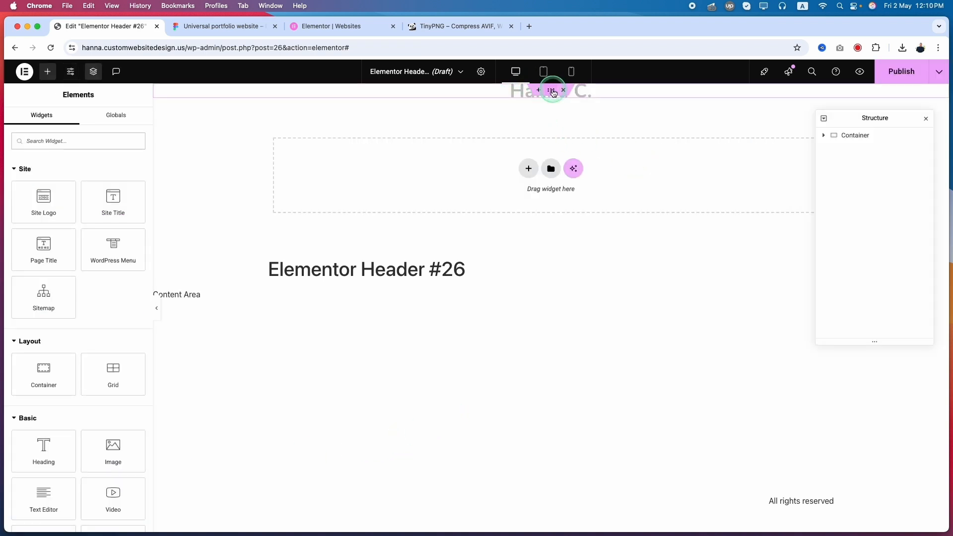
click(553, 91)
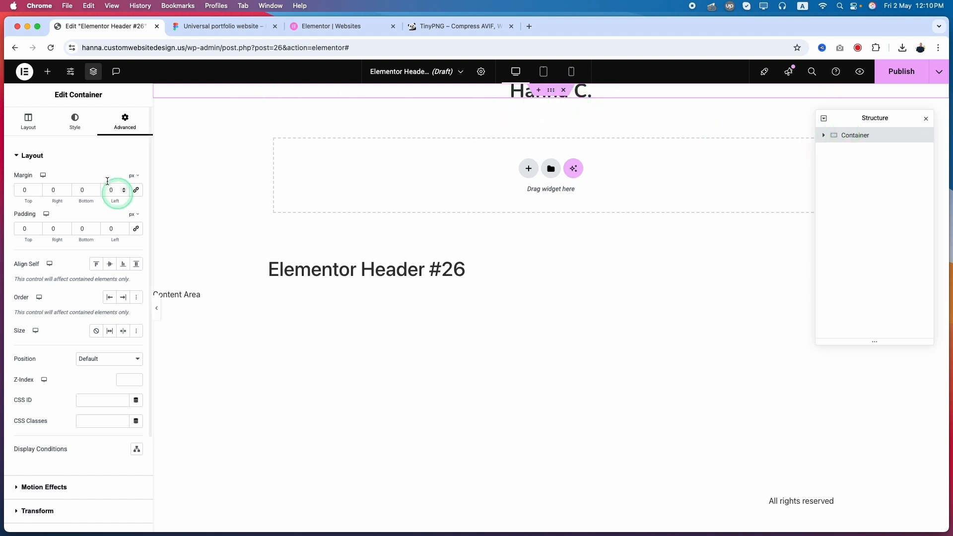
click(25, 124)
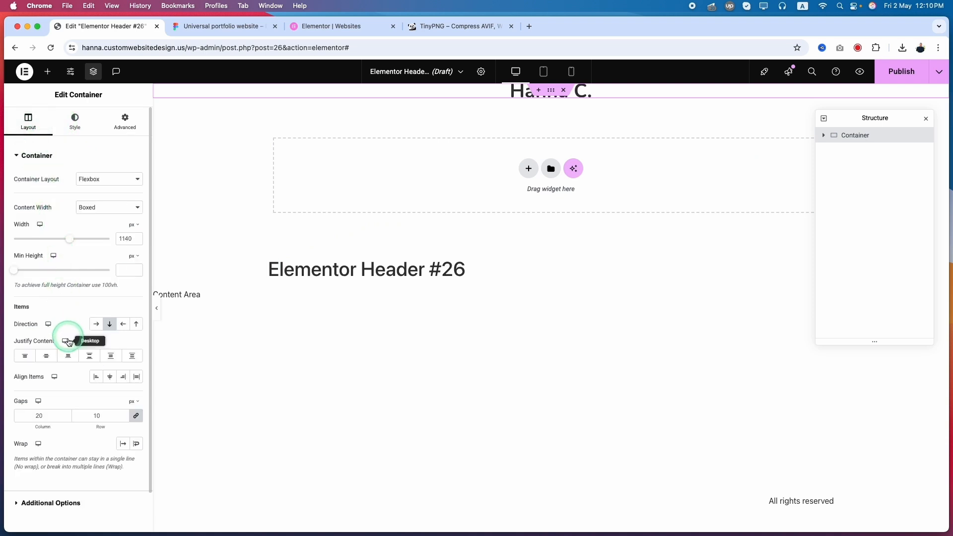
click(97, 325)
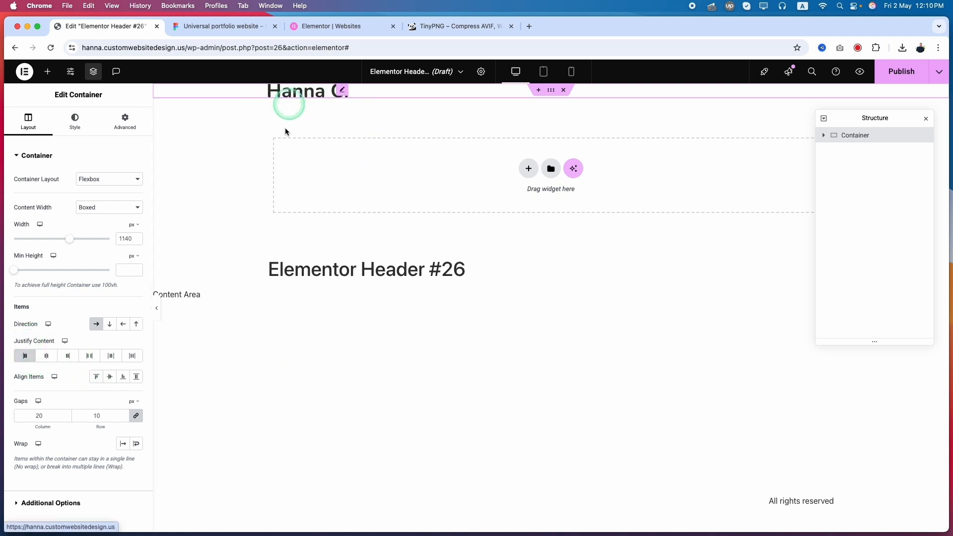
Step: Switch to the Figma design and measure the header frame's spacing to the page edges and the section below
click(221, 26)
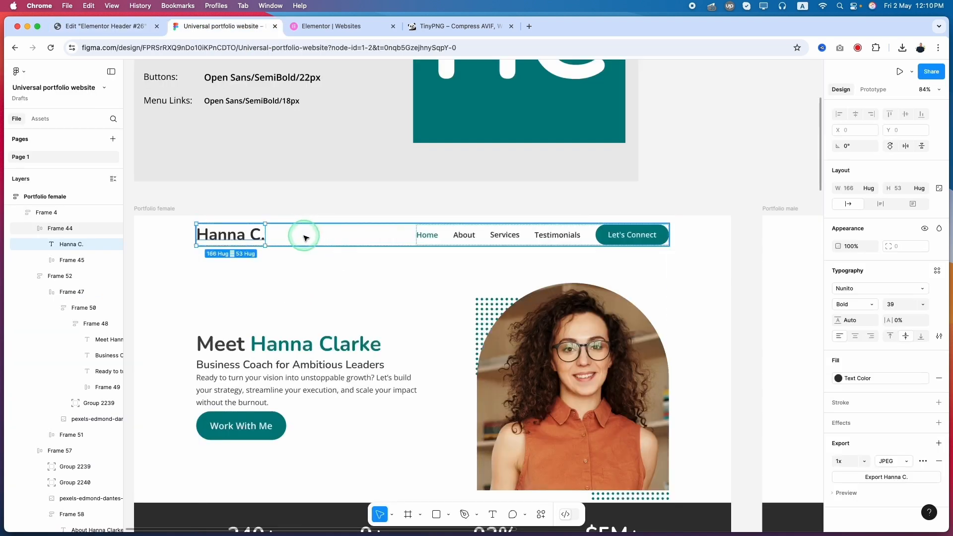
click(305, 237)
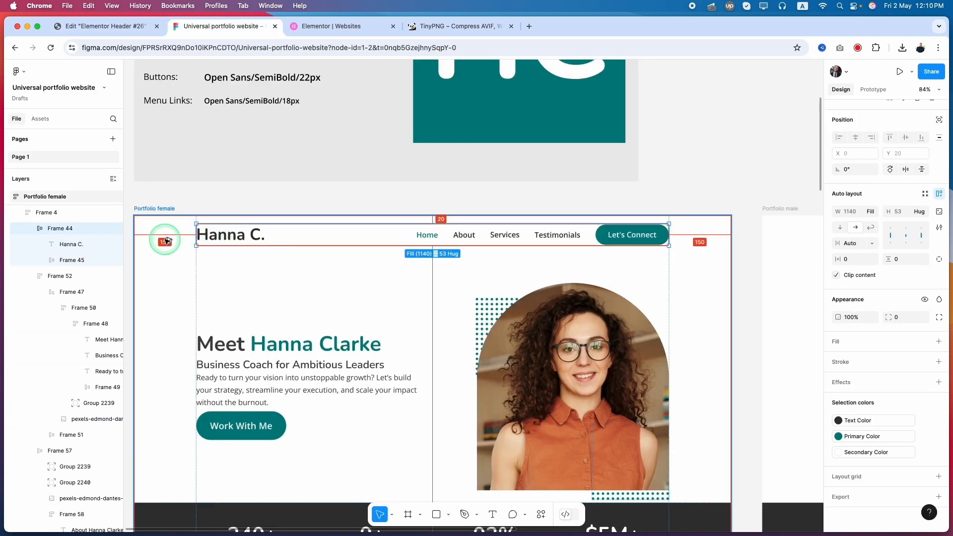
click(439, 218)
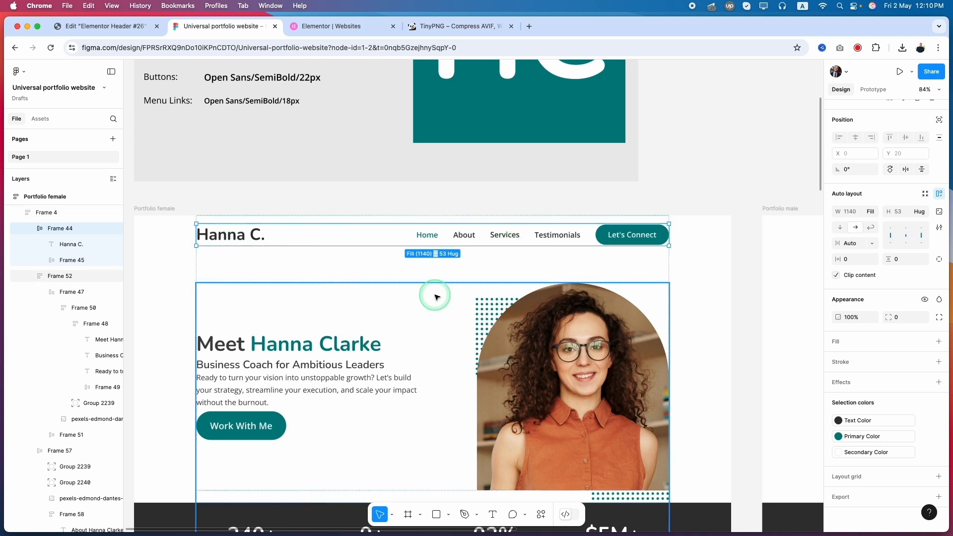
key(alt)
key(alt)
key(alt)
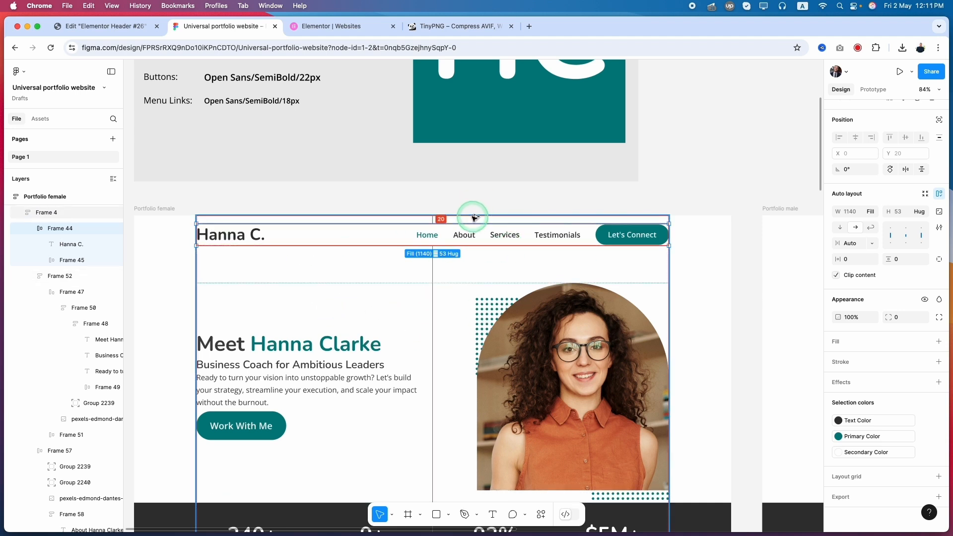
key(alt)
key(alt)
key(alt)
key(alt)
Step: Inspect the spacing between the header's menu links and select the logo text in the Figma design
double_click(465, 237)
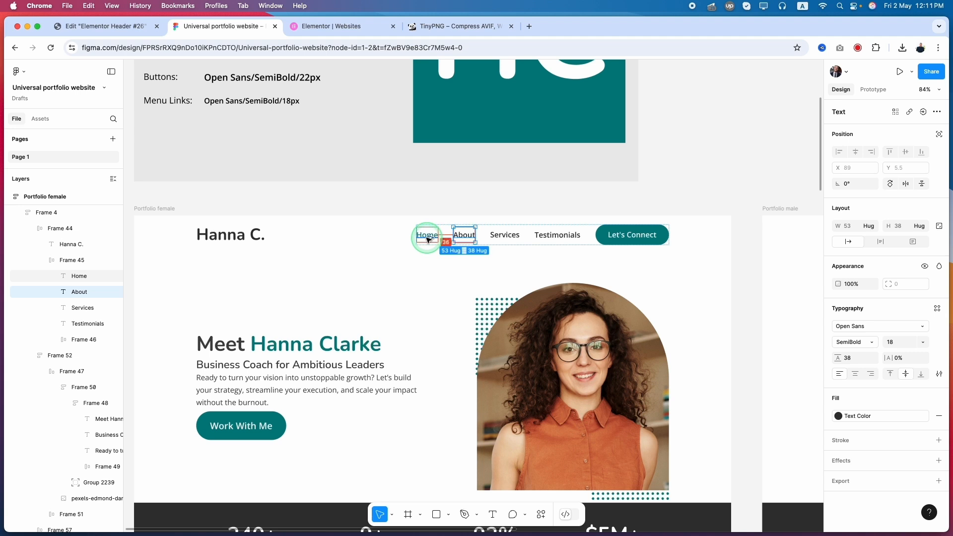
click(318, 230)
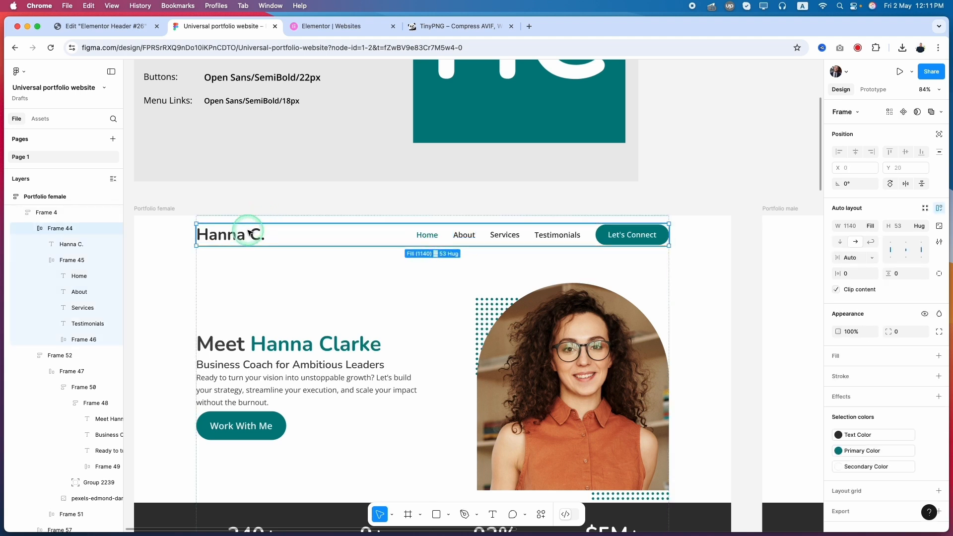
double_click(252, 231)
Step: Return to the Elementor header editor and set the container's top margin to 20 px
click(114, 26)
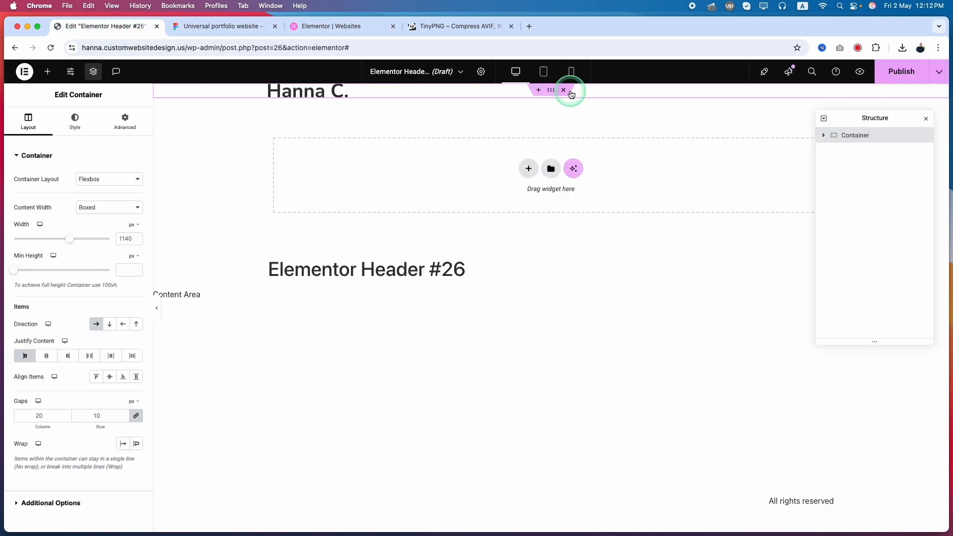
click(123, 117)
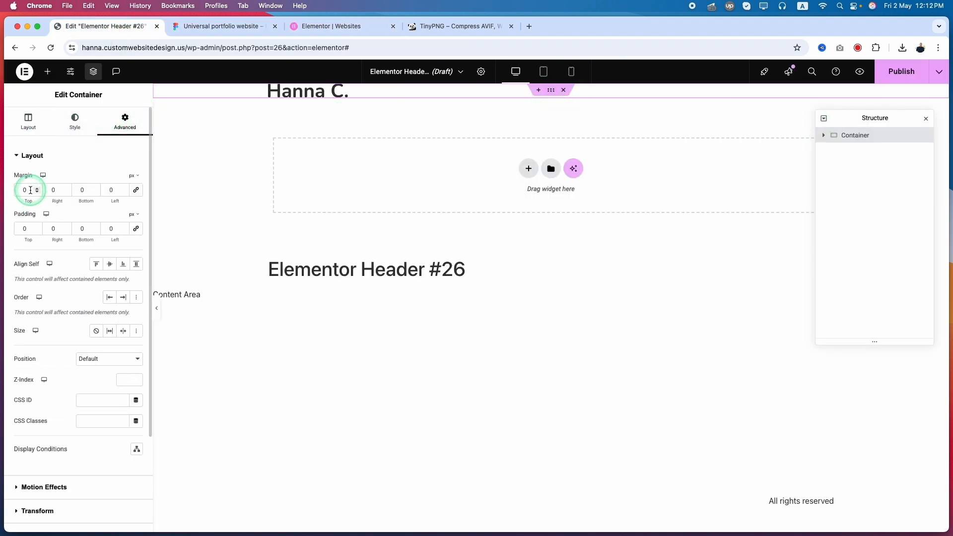
text(20)
click(313, 115)
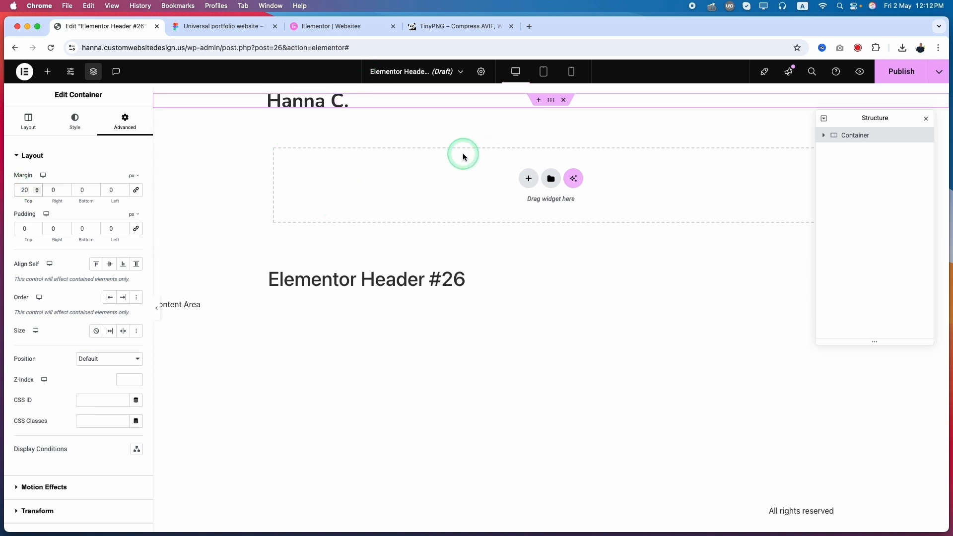
Step: Check the header navigation in the Figma design, and add a WordPress Menu widget beside the site logo in the Elementor container
click(319, 31)
click(240, 28)
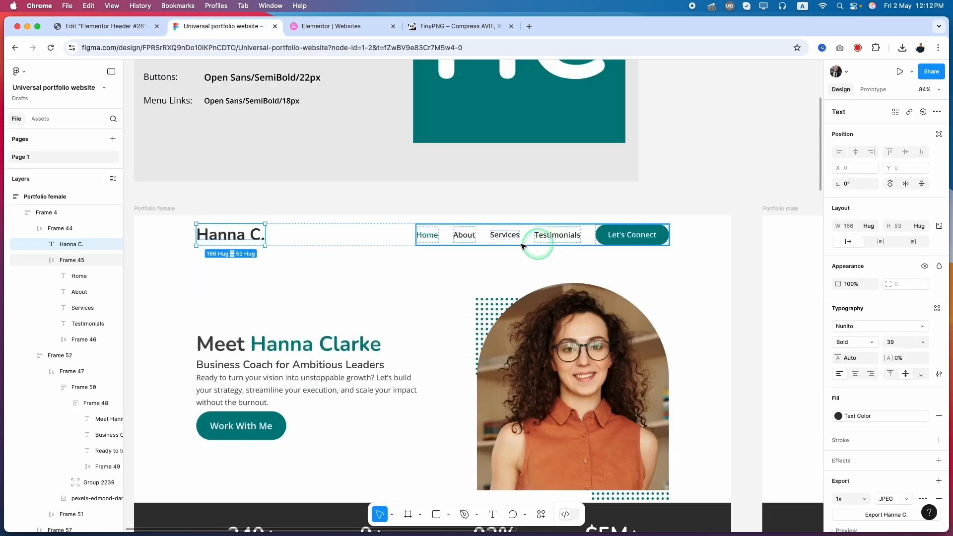
click(87, 26)
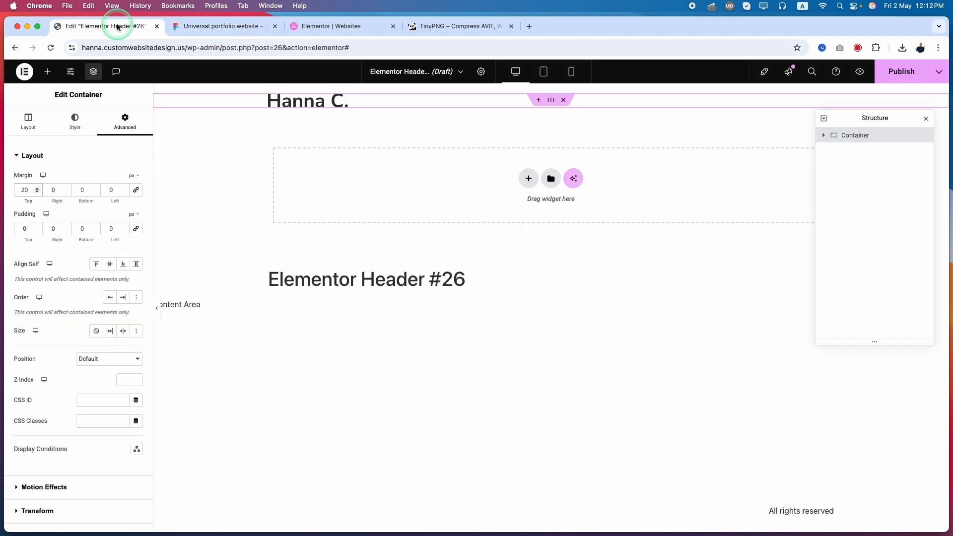
click(47, 74)
click(56, 139)
text(menu)
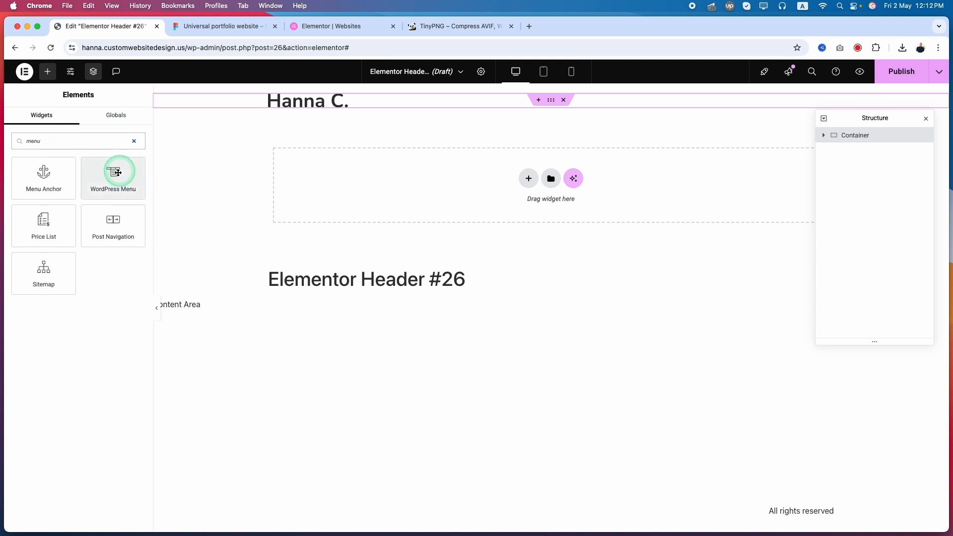
drag(116, 182, 342, 103)
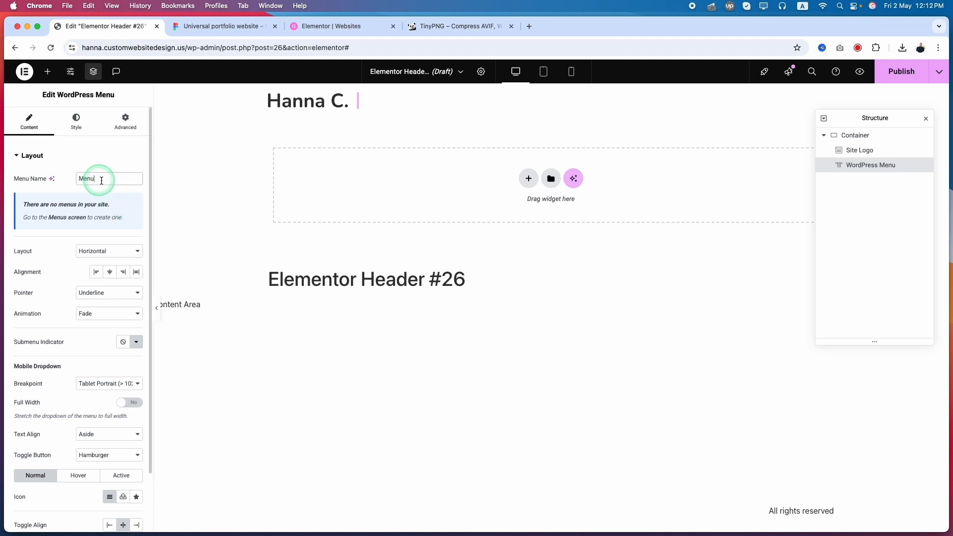
Step: Open the WordPress Menus screen from the menu widget and create a menu named "Main Menu"
click(60, 223)
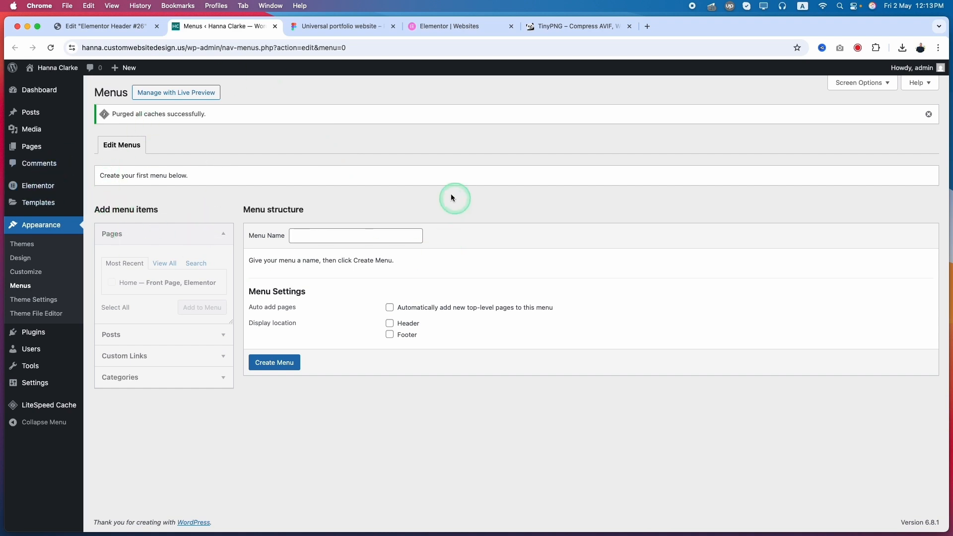
click(324, 239)
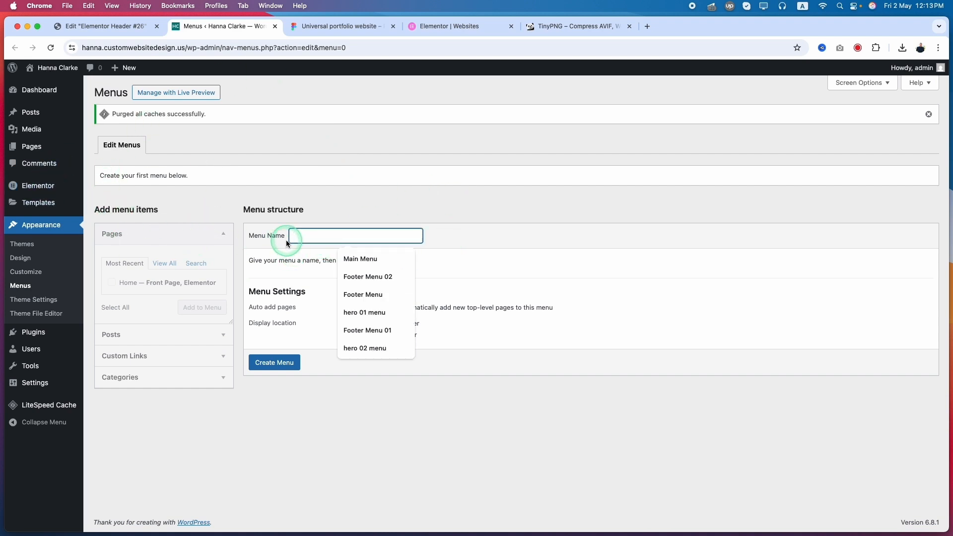
click(376, 259)
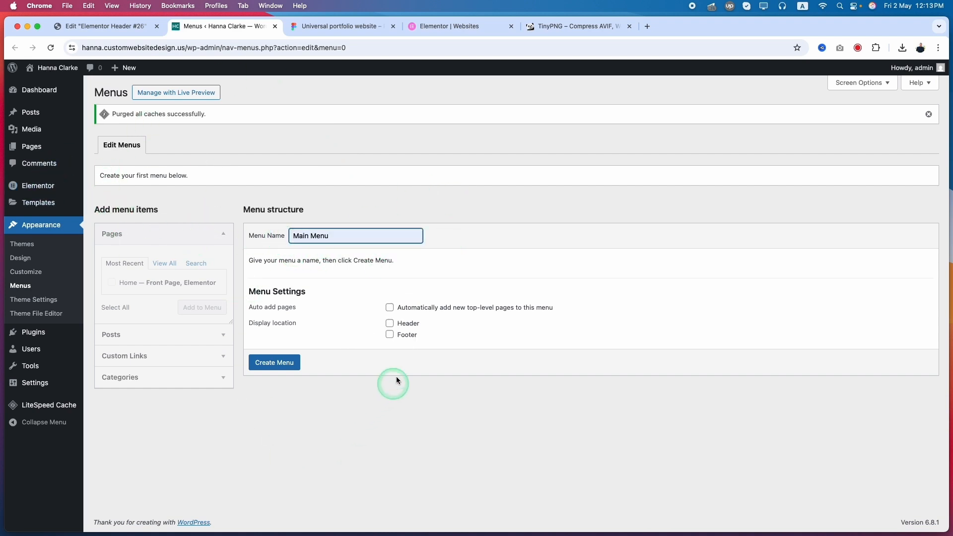
click(275, 363)
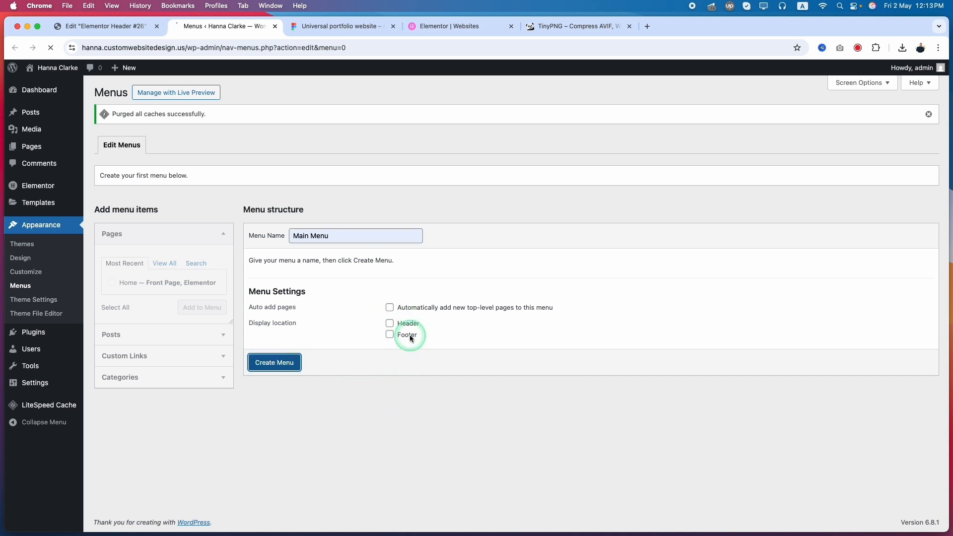
Step: Add the Home page to the Main Menu structure
click(159, 238)
click(143, 240)
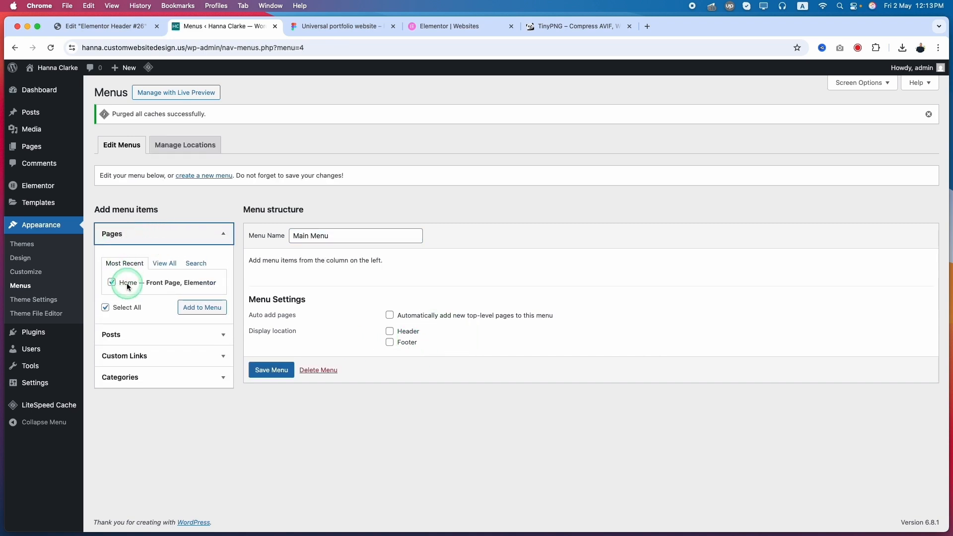
click(124, 335)
click(132, 326)
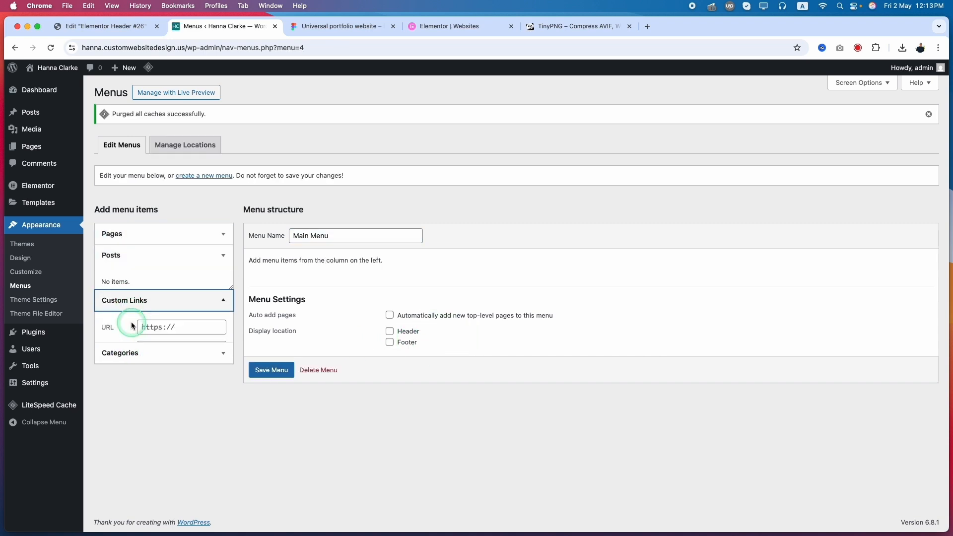
click(142, 238)
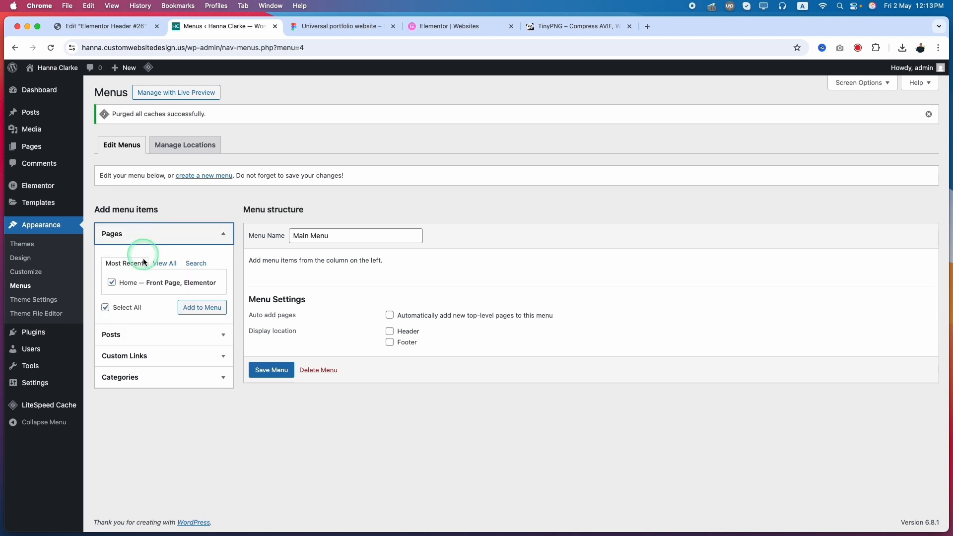
click(108, 309)
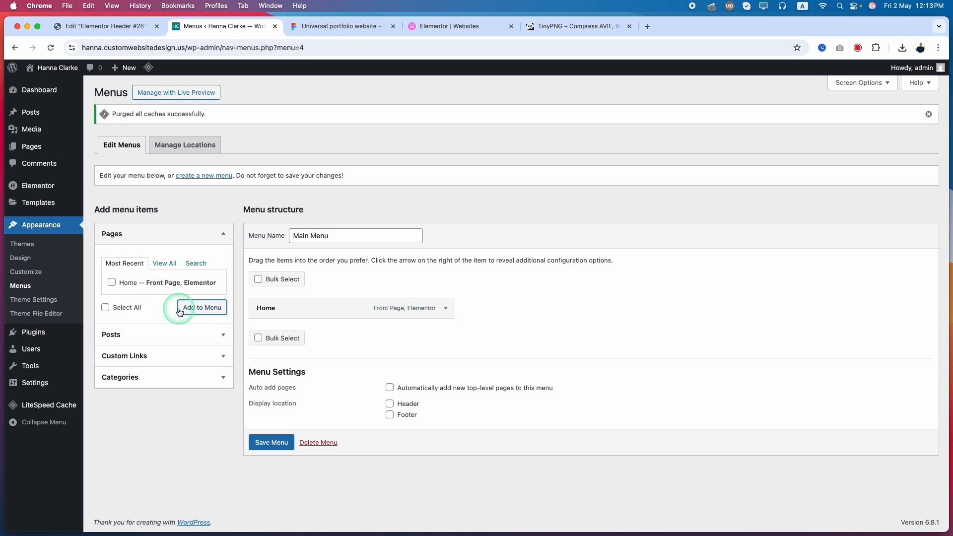
Step: Switch to the Figma design and review the header's menu links and the page sections they refer to
click(367, 36)
click(467, 239)
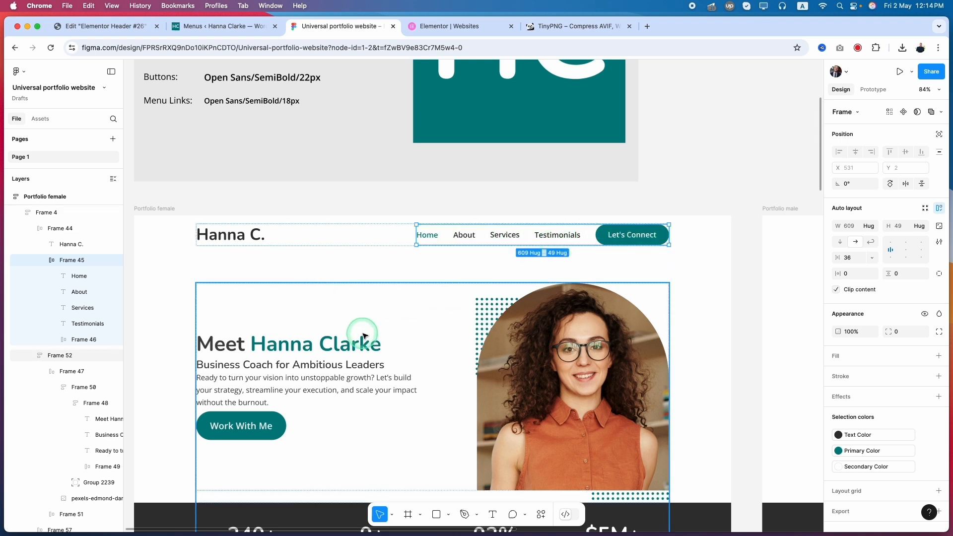
scroll(364, 334, down, 5)
scroll(366, 335, up, 4)
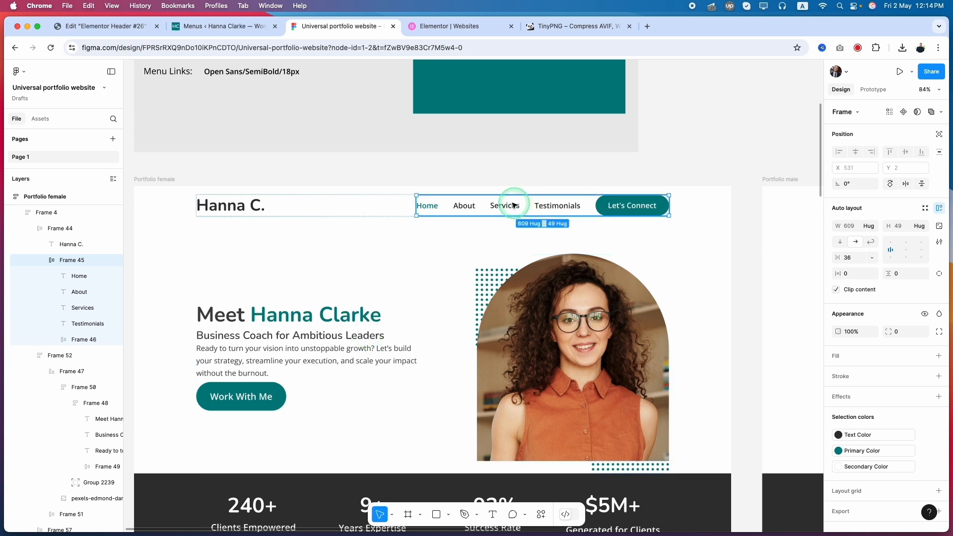
scroll(393, 376, down, 8)
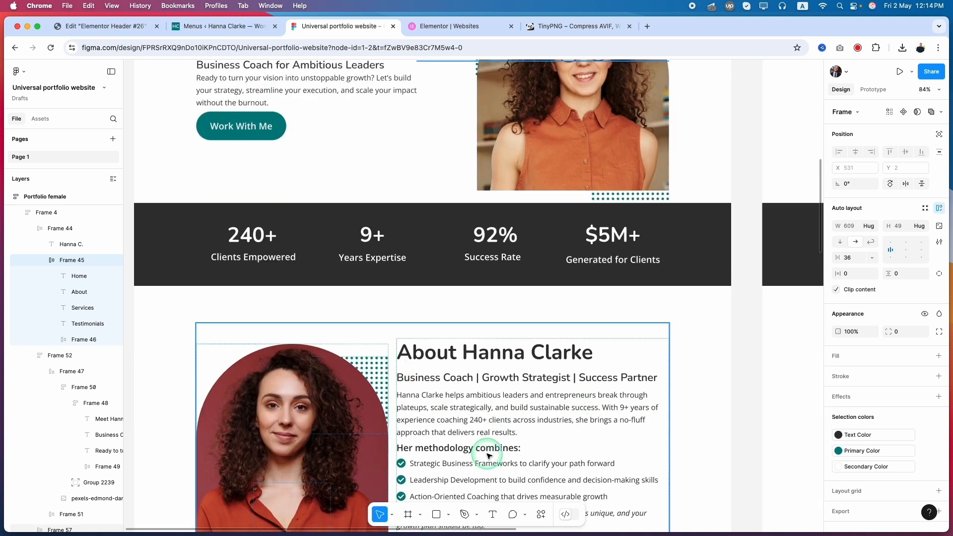
scroll(488, 455, up, 6)
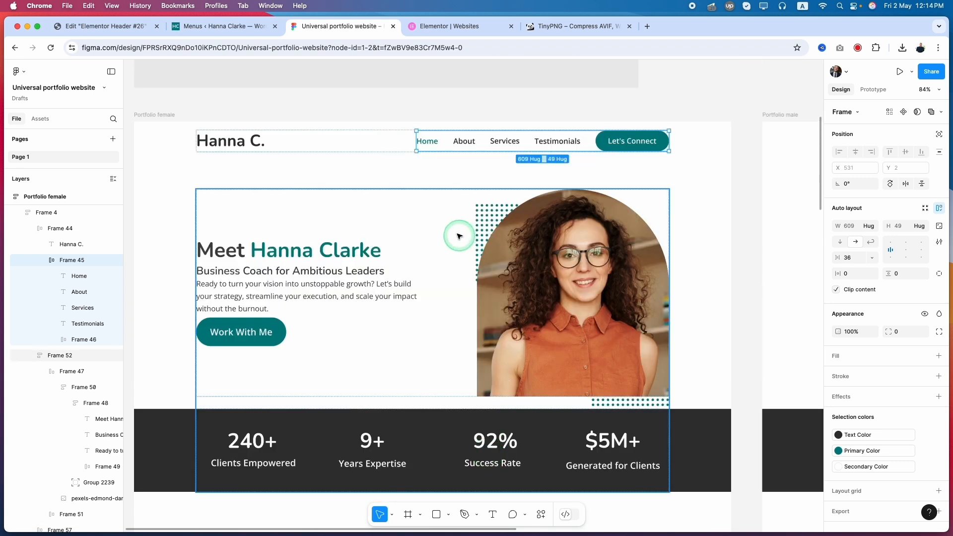
Step: Return to the WordPress Menus screen and add a custom link with the text "About" and URL "#" to the Main Menu
click(235, 28)
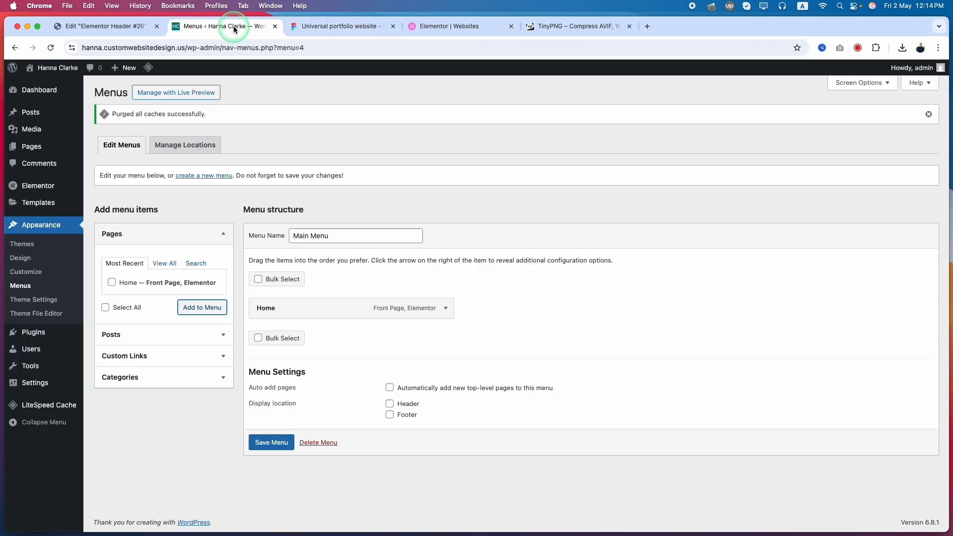
click(151, 356)
click(151, 331)
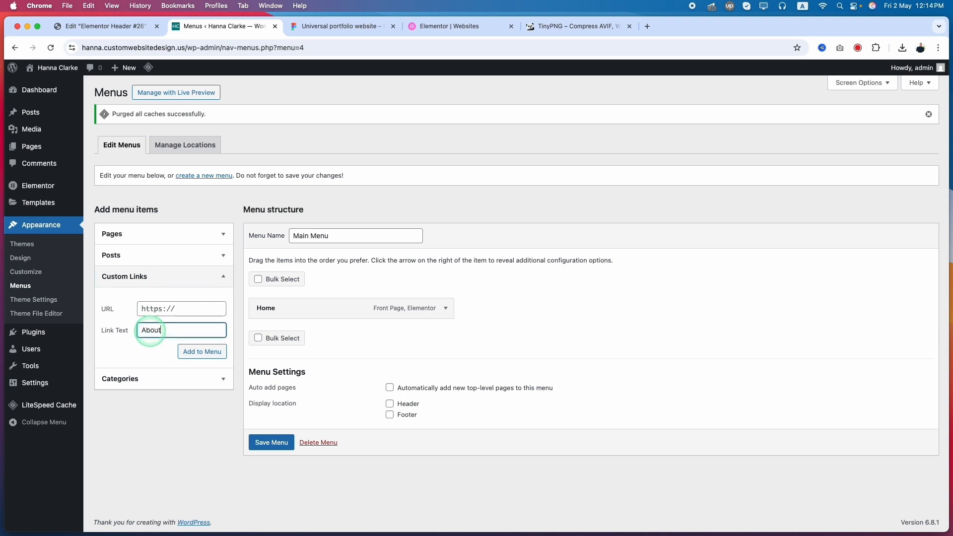
click(156, 311)
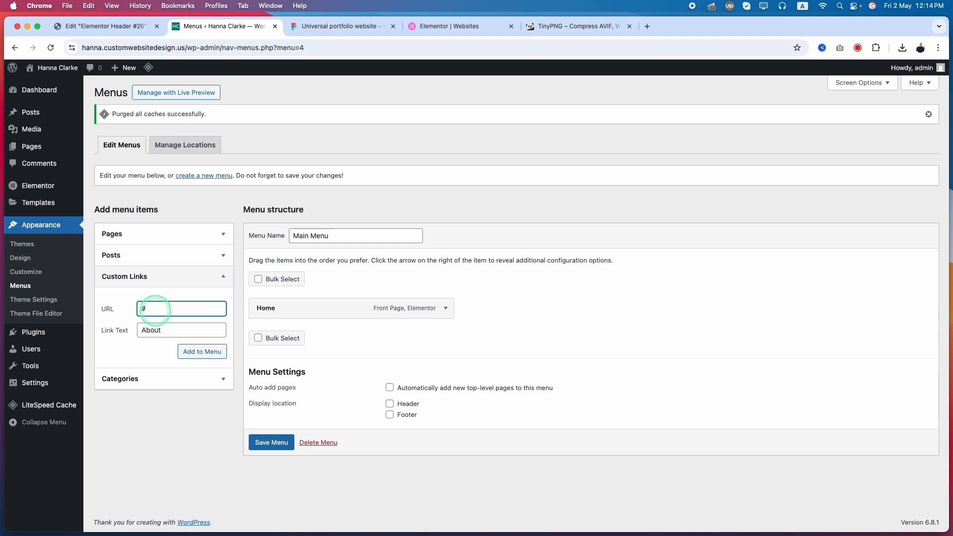
click(331, 27)
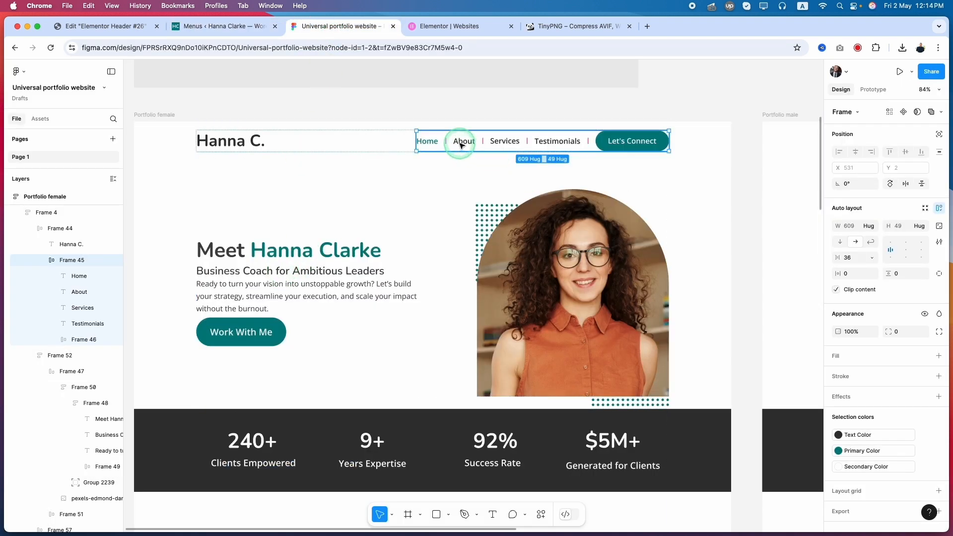
scroll(462, 447, down, 10)
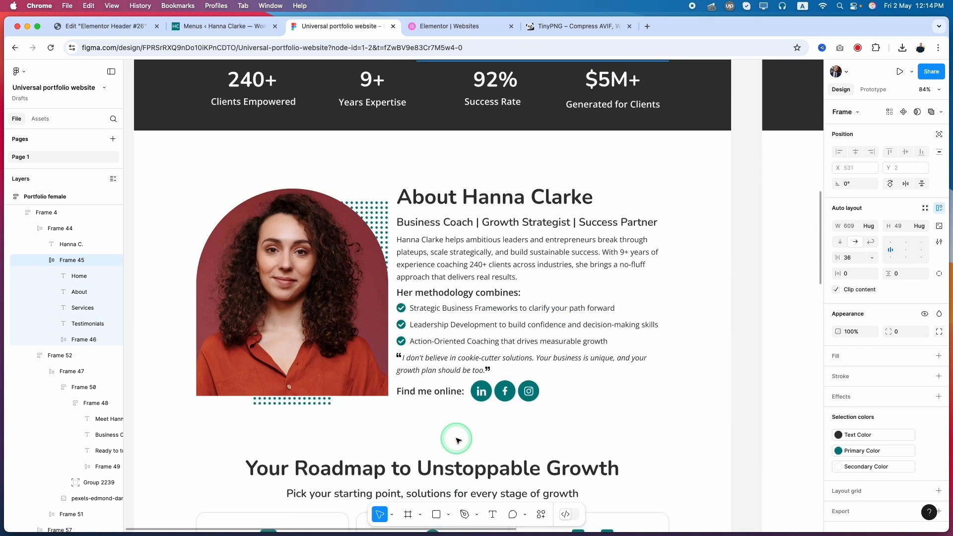
click(226, 26)
click(213, 358)
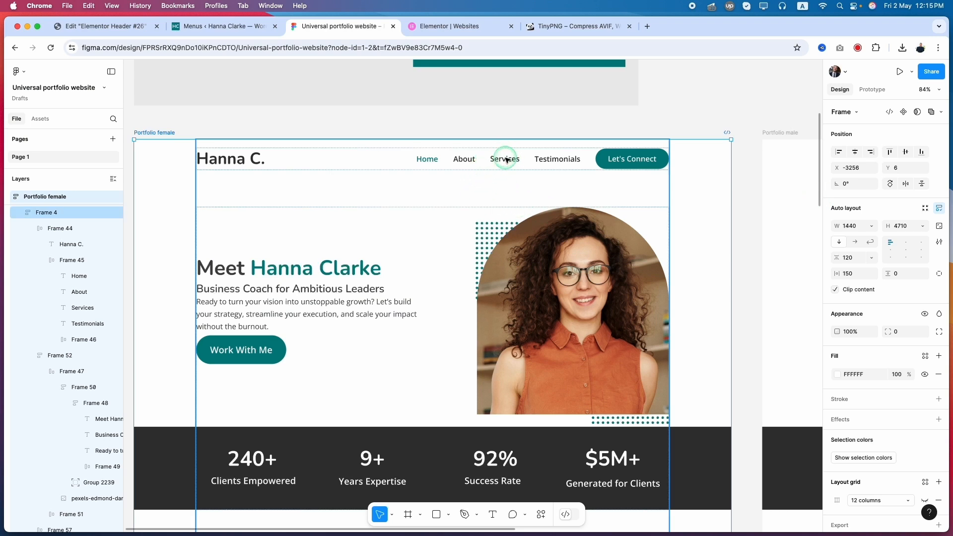
Step: Copy the "Services" link text from the Figma header and add it to the Main Menu as a custom link with URL "#"
double_click(506, 159)
double_click(505, 159)
double_click(505, 159)
key(super+c)
click(111, 29)
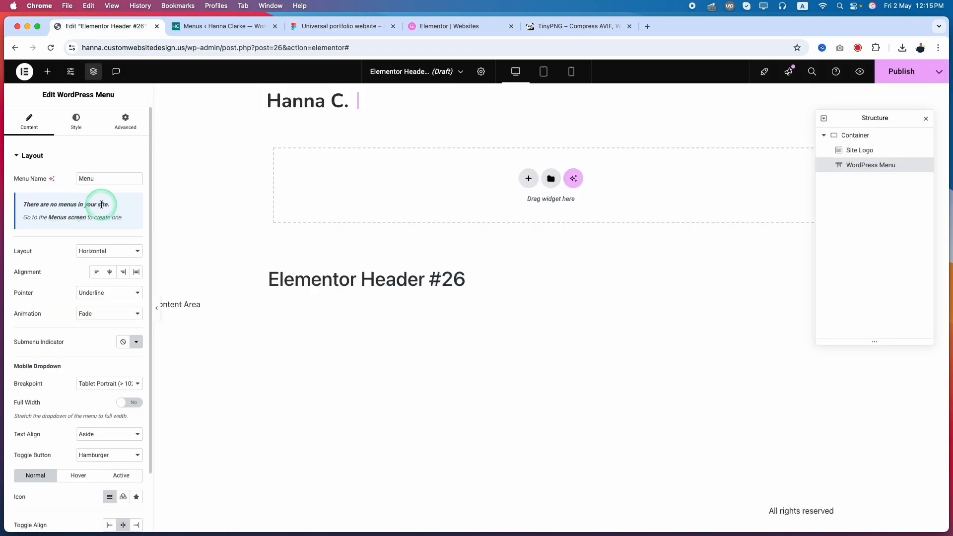
click(174, 331)
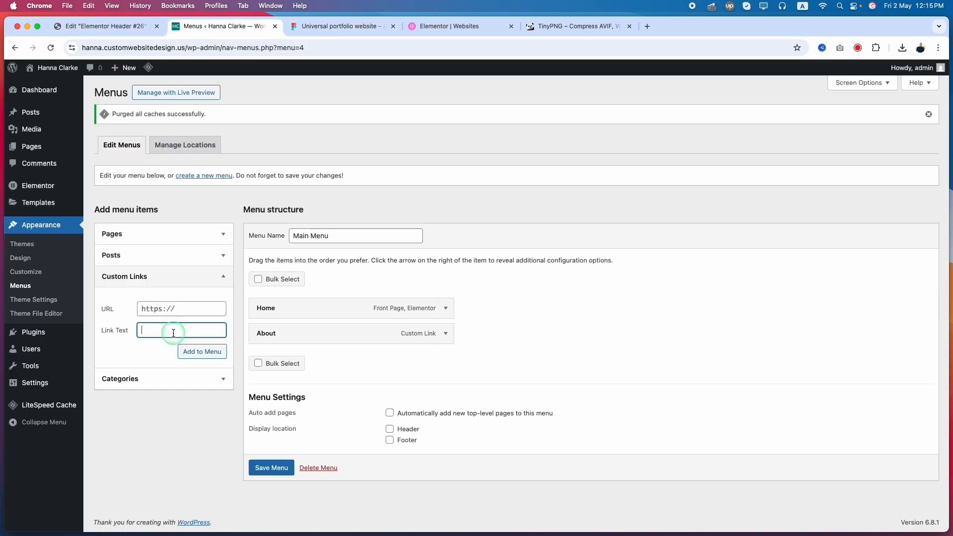
key(super+v)
click(151, 309)
text(#)
click(204, 353)
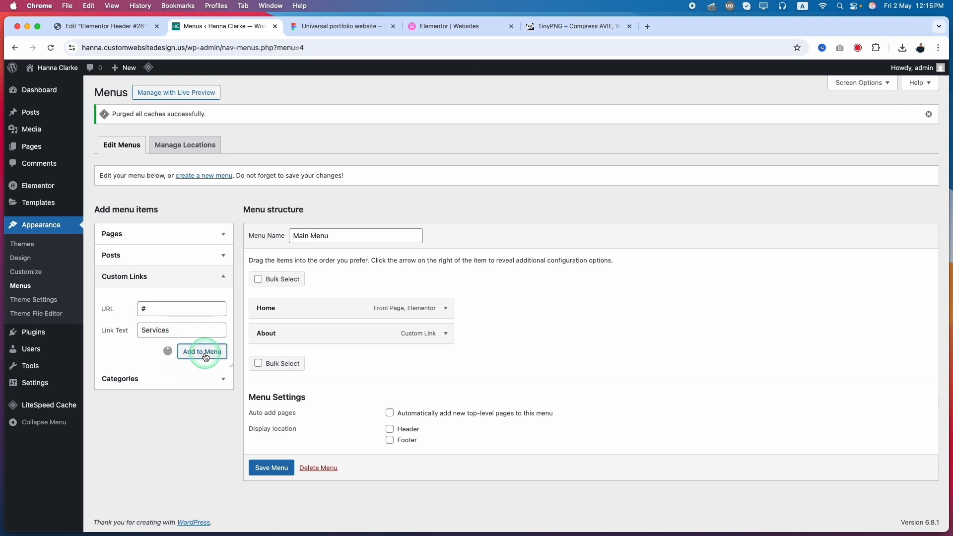
Step: Copy the "Testimonials" link text from the Figma header and add it to the Main Menu as a custom link with URL "#"
click(318, 28)
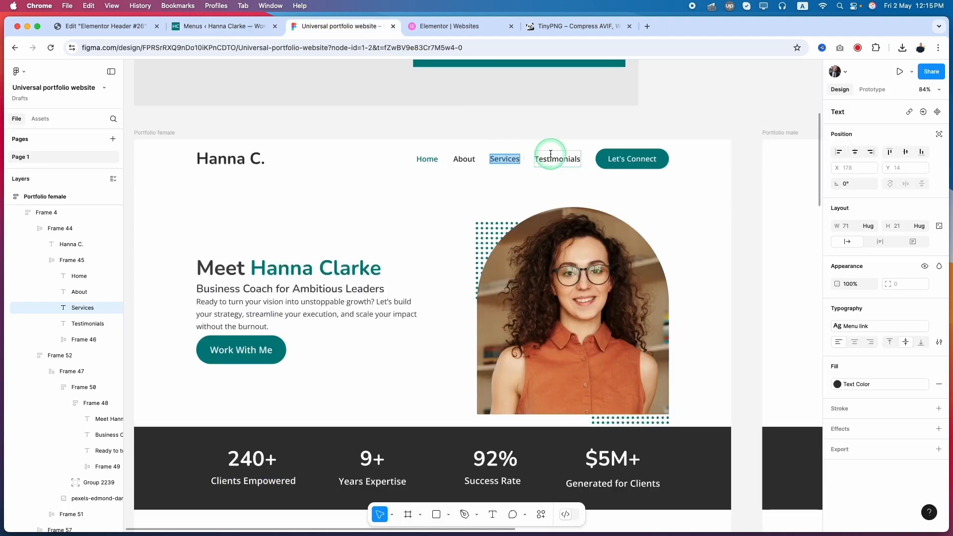
click(553, 159)
key(super+c)
click(224, 26)
click(172, 330)
key(super+v)
click(156, 307)
text(#)
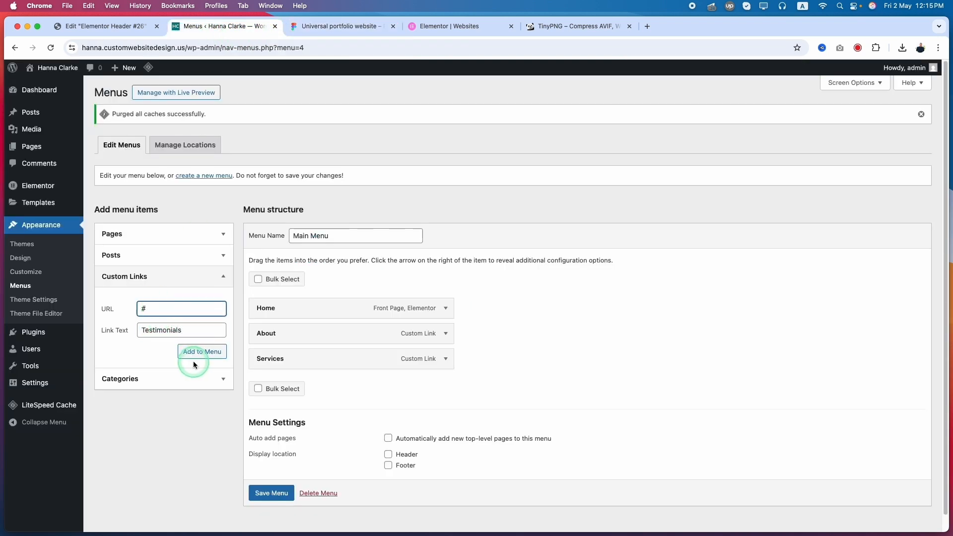
click(198, 352)
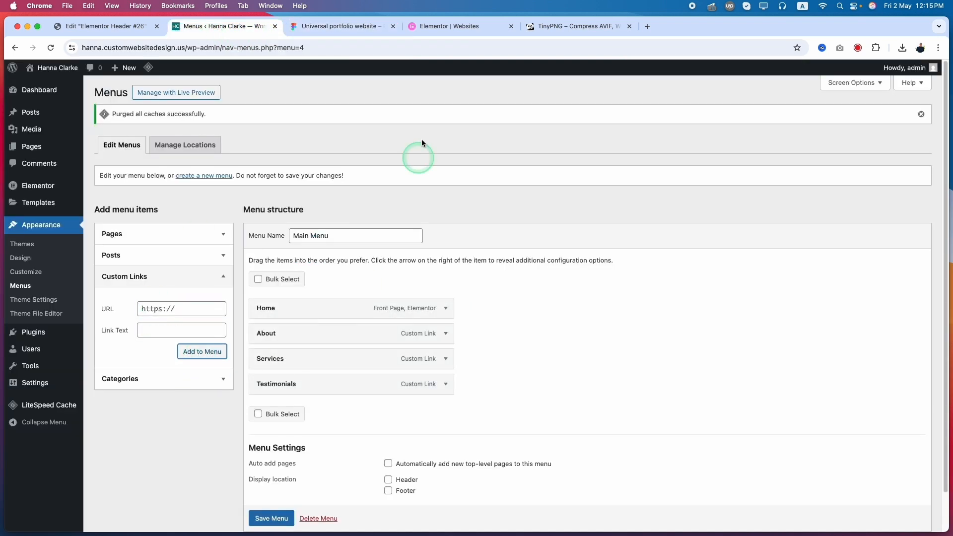
Step: Check the "Let's Connect" button in the Figma header, return to the WordPress Menus screen and save the Main Menu
click(325, 27)
double_click(649, 158)
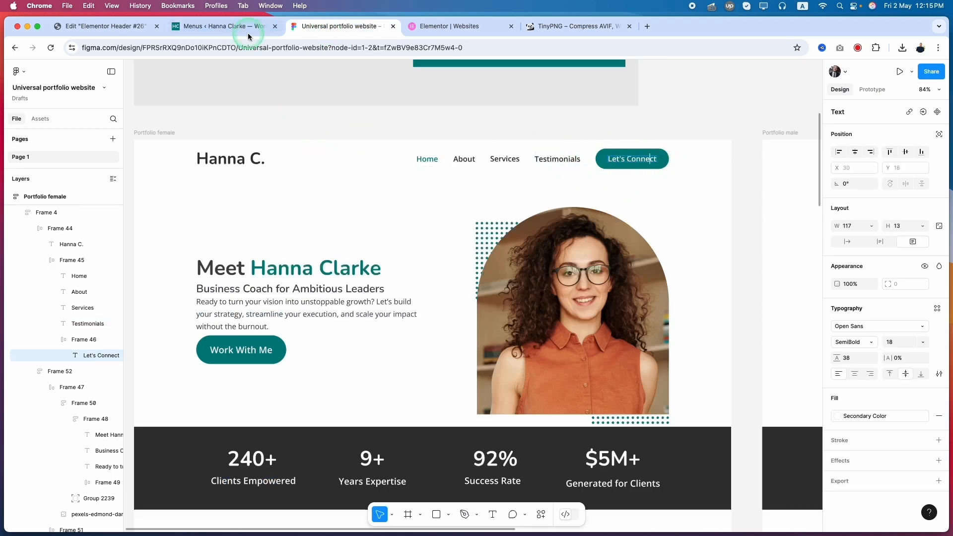
click(233, 27)
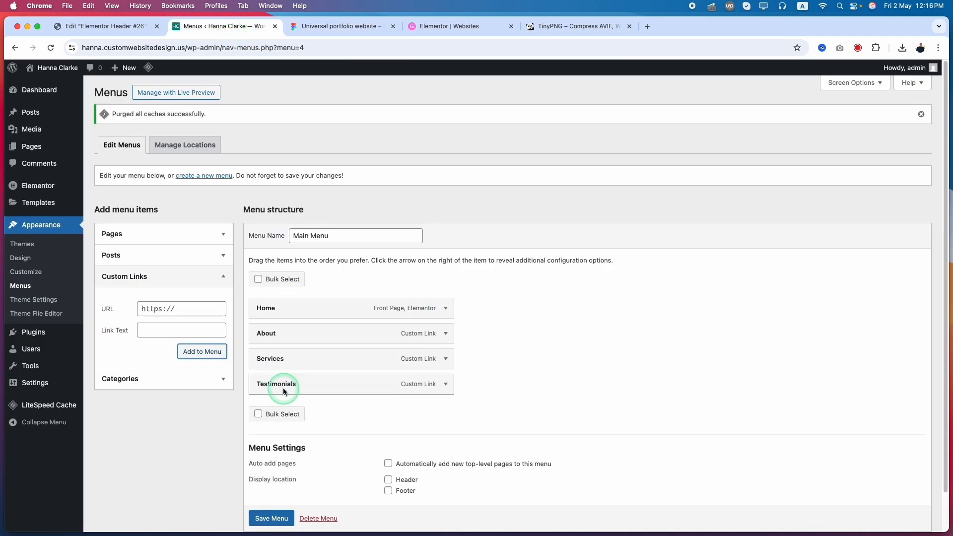
scroll(287, 395, down, 2)
click(268, 480)
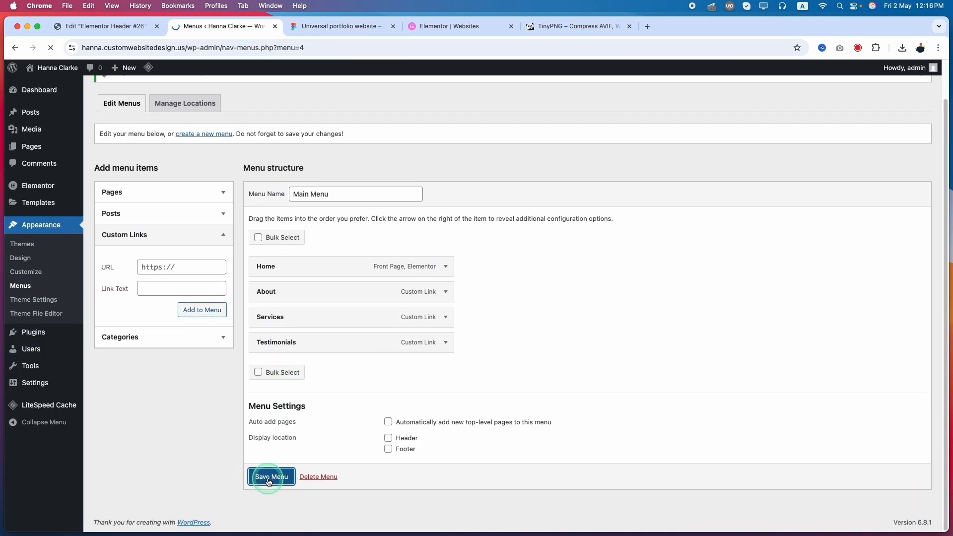
Step: Return to the Elementor header template, save it as a draft and reload the editor to load the new menu
click(119, 32)
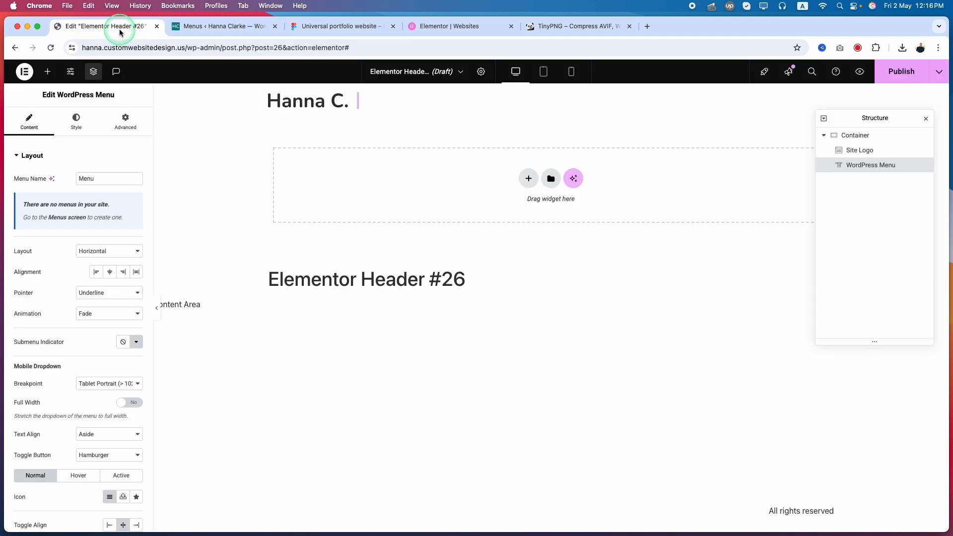
click(901, 75)
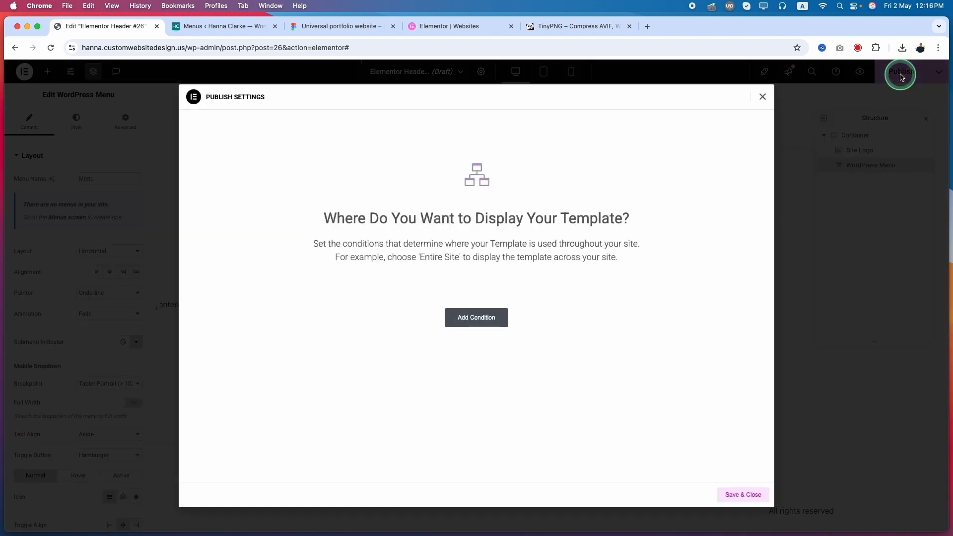
click(762, 97)
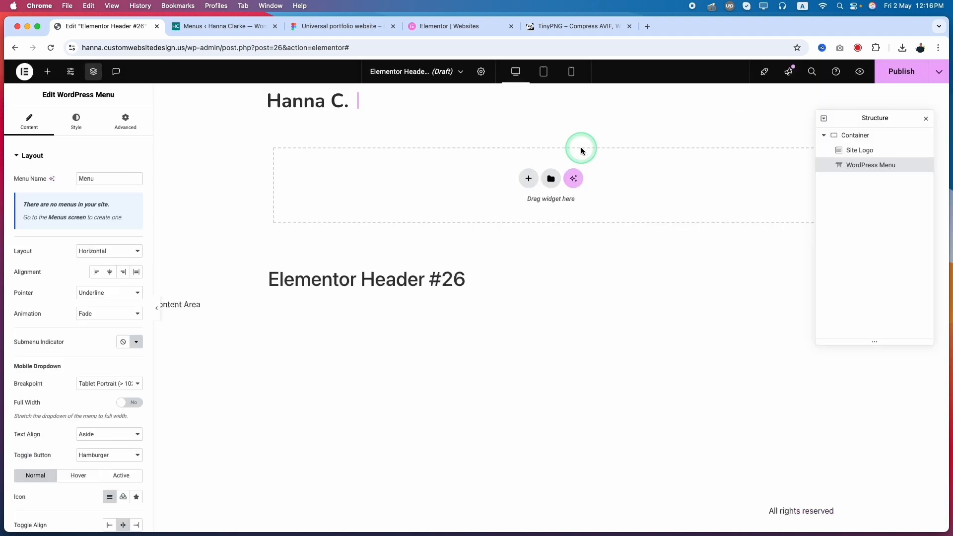
click(938, 74)
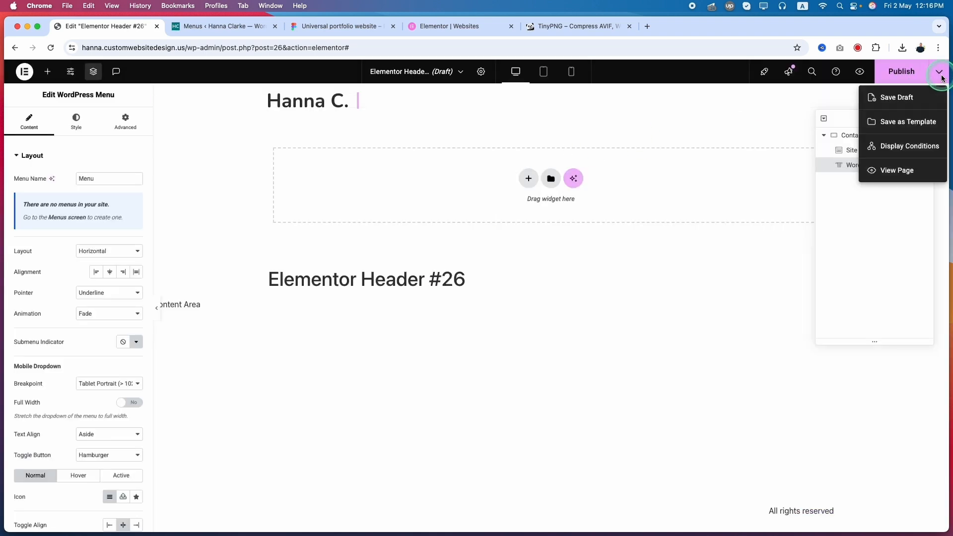
click(895, 98)
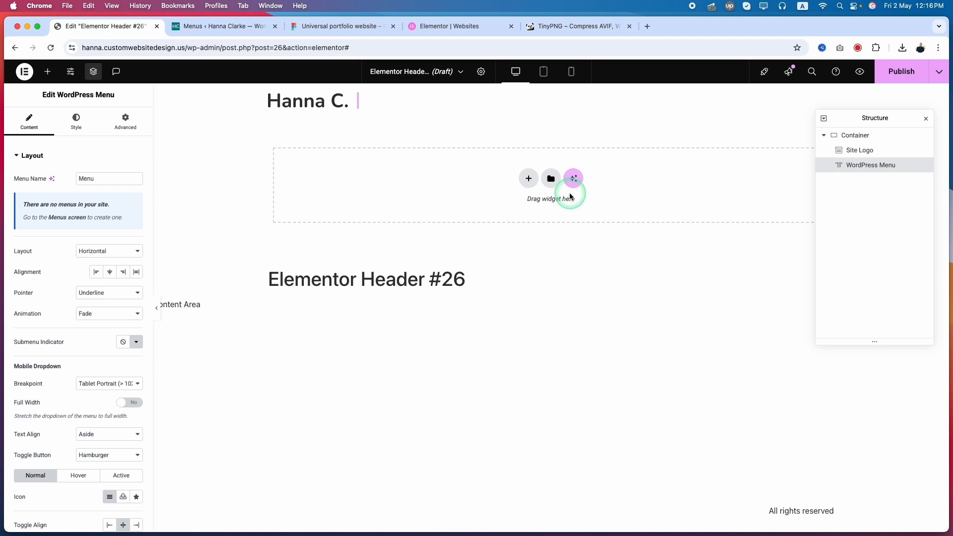
click(52, 50)
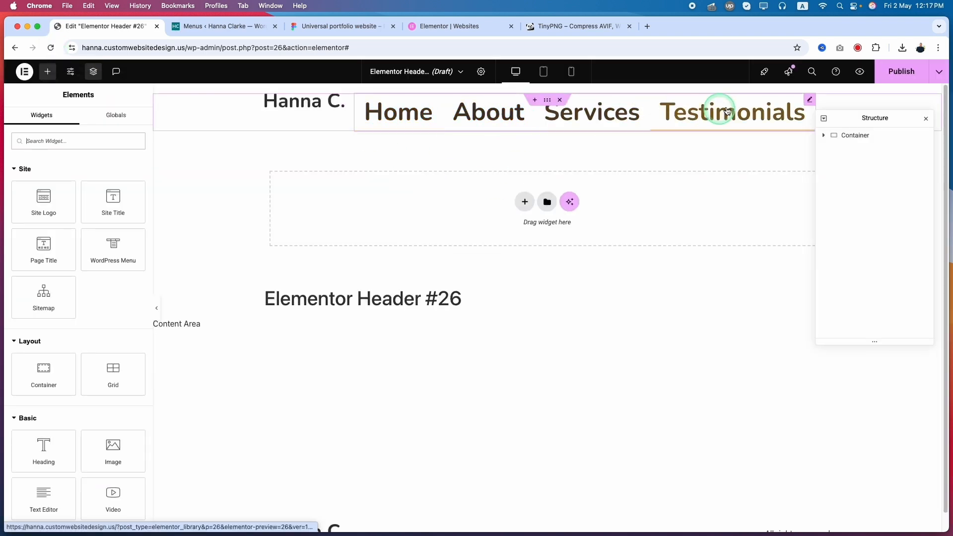
Step: Configure the WordPress Menu widget with Main Menu, Horizontal layout, Start alignment and the pointer set to None
click(809, 100)
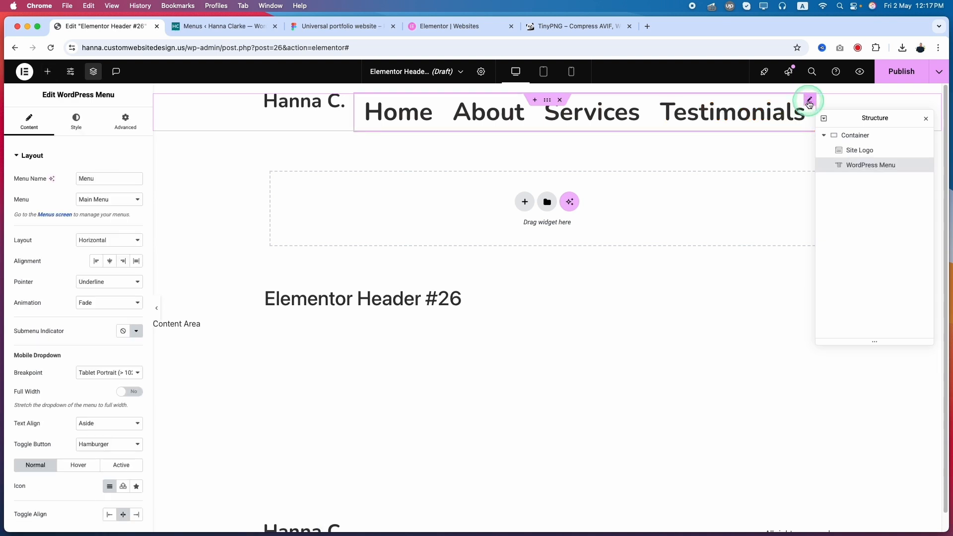
click(96, 199)
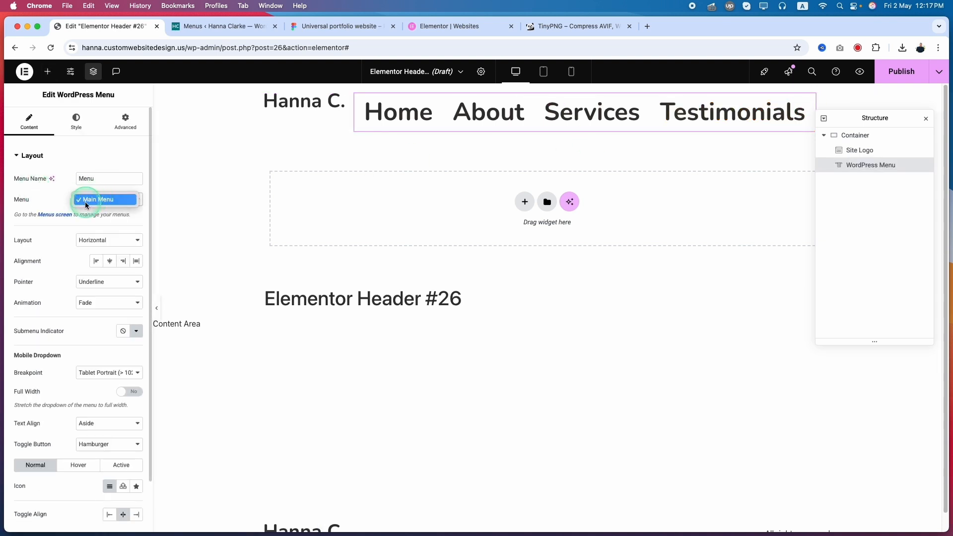
click(85, 200)
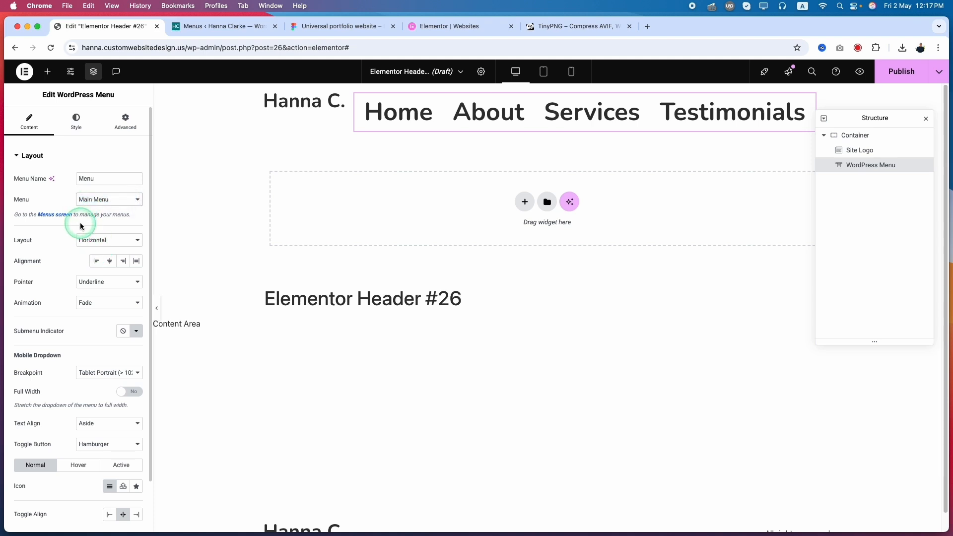
click(90, 242)
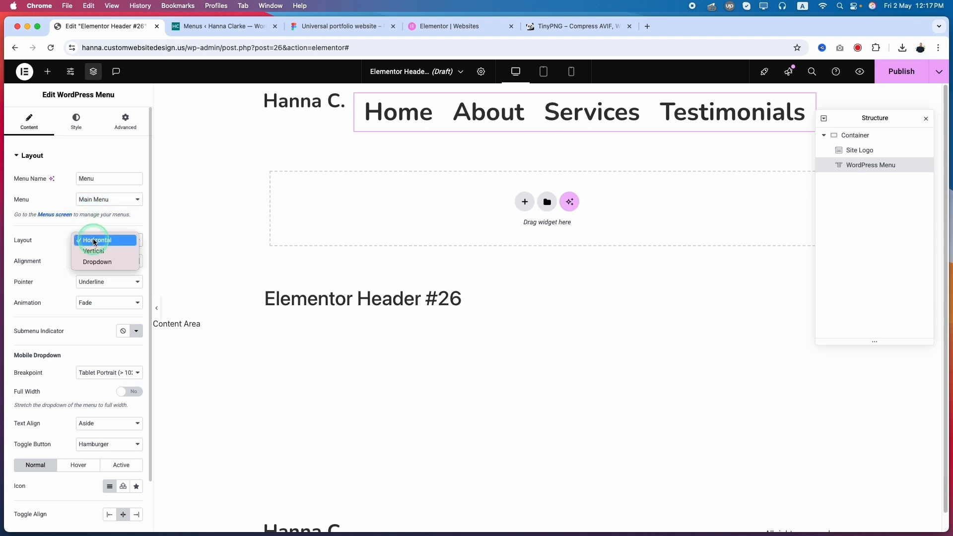
click(95, 242)
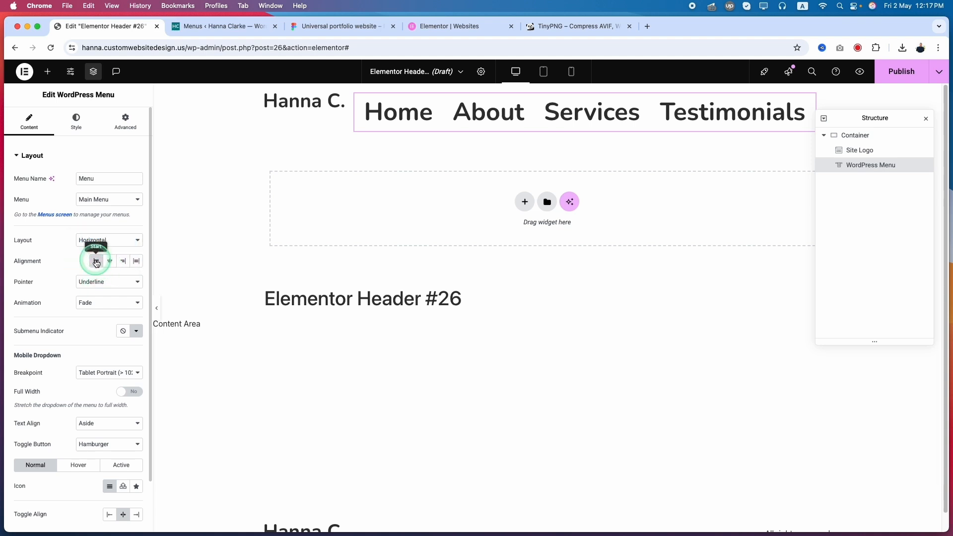
click(96, 281)
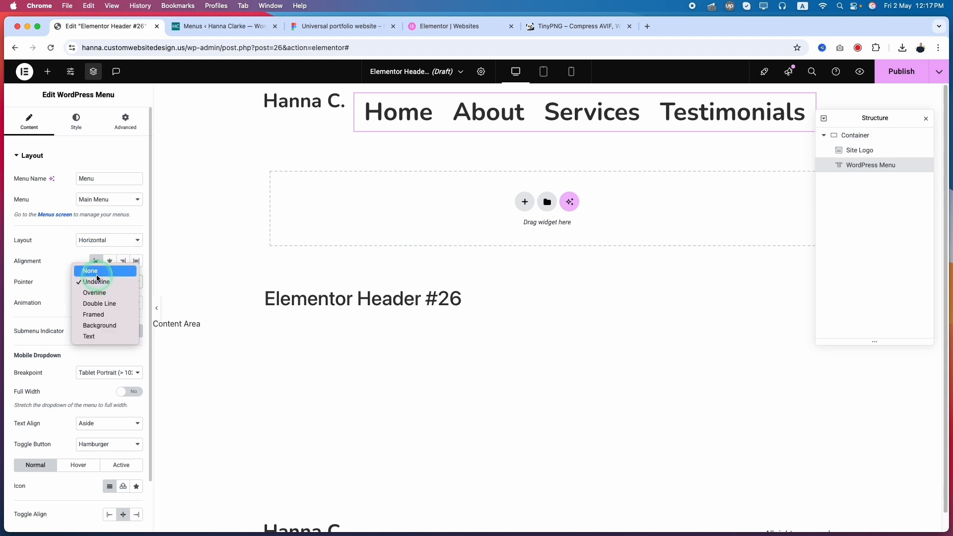
click(98, 272)
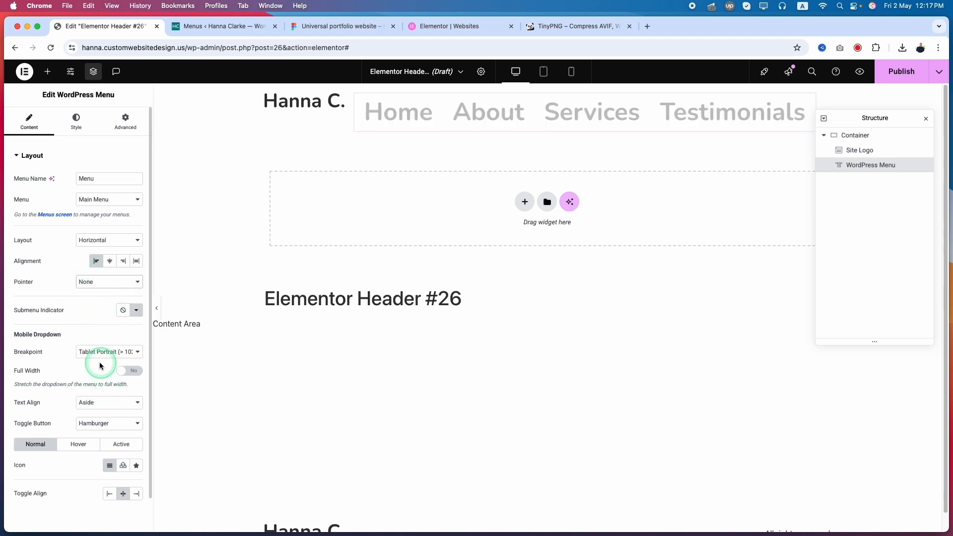
Step: Examine the breakpoint options in the menu widget's mobile dropdown settings
drag(79, 336, 18, 335)
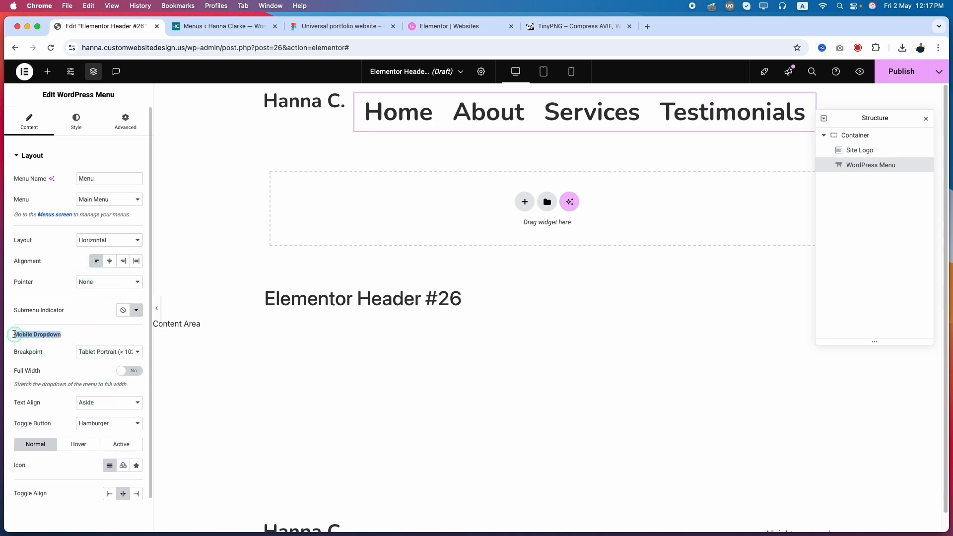
click(96, 355)
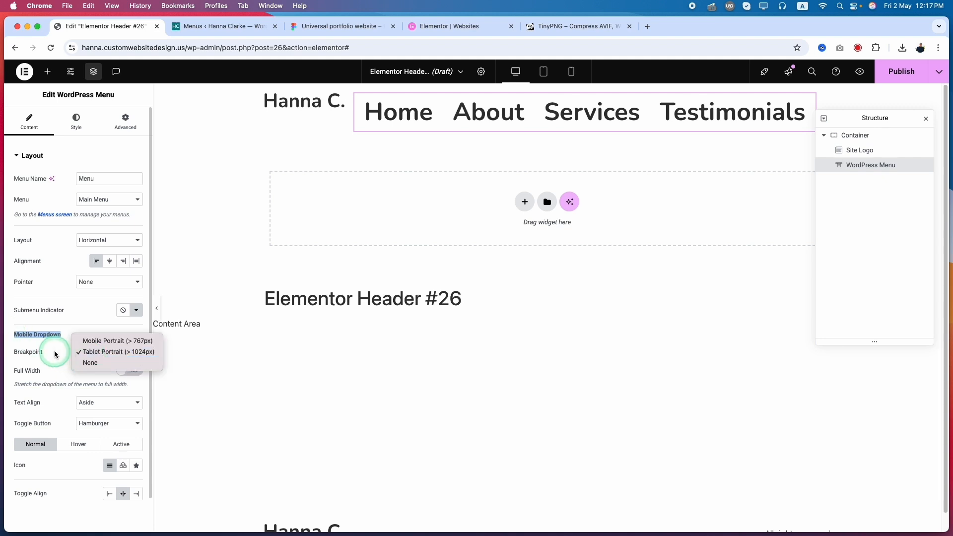
click(114, 374)
click(96, 369)
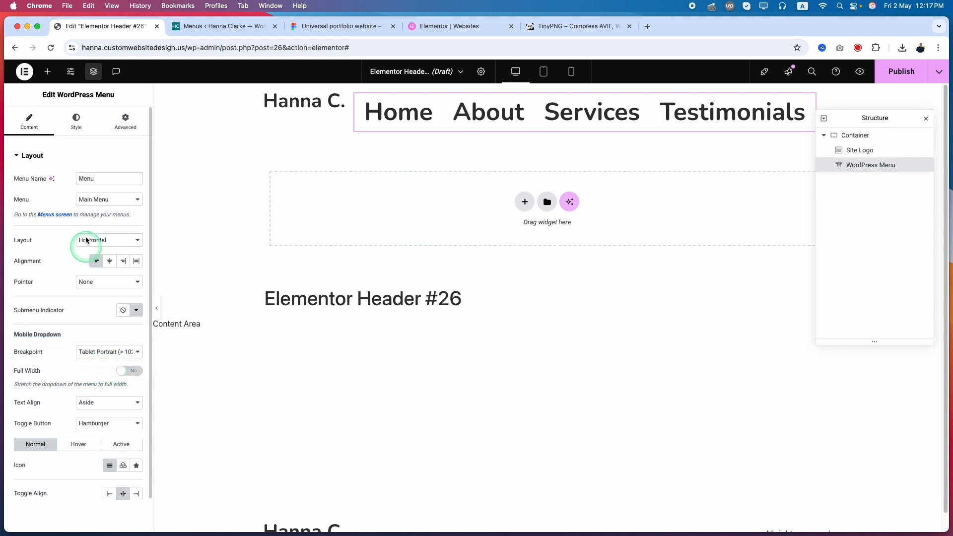
Step: Apply the Menu Links global font to the main menu's typography
click(88, 128)
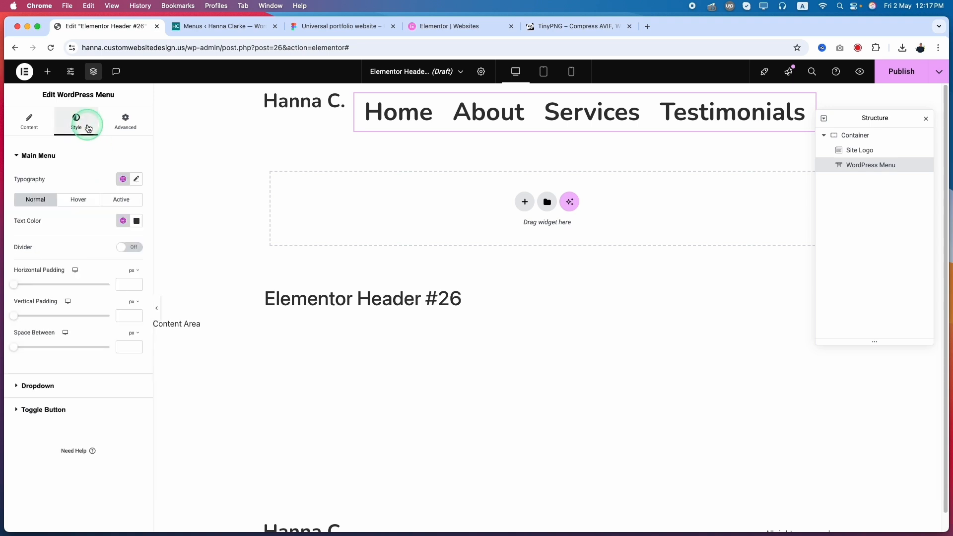
click(123, 179)
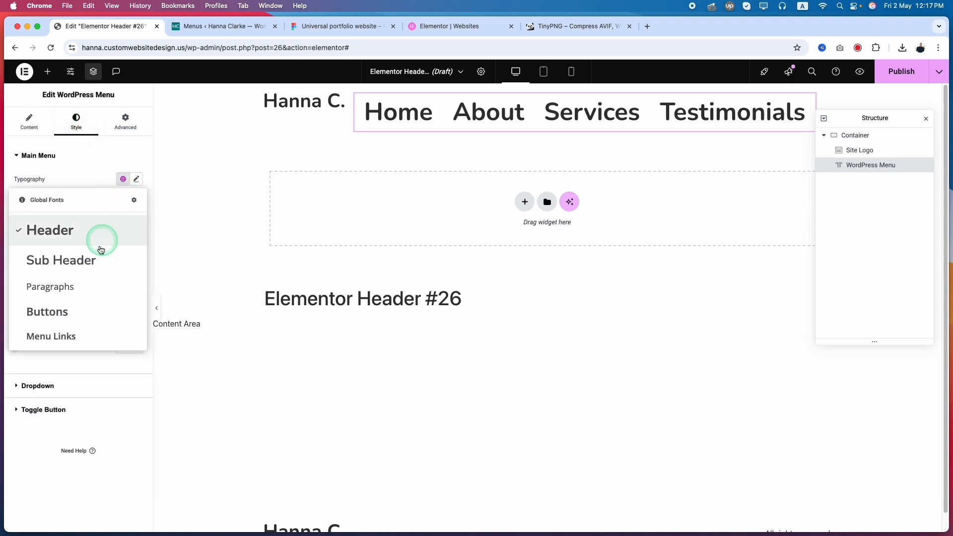
click(57, 340)
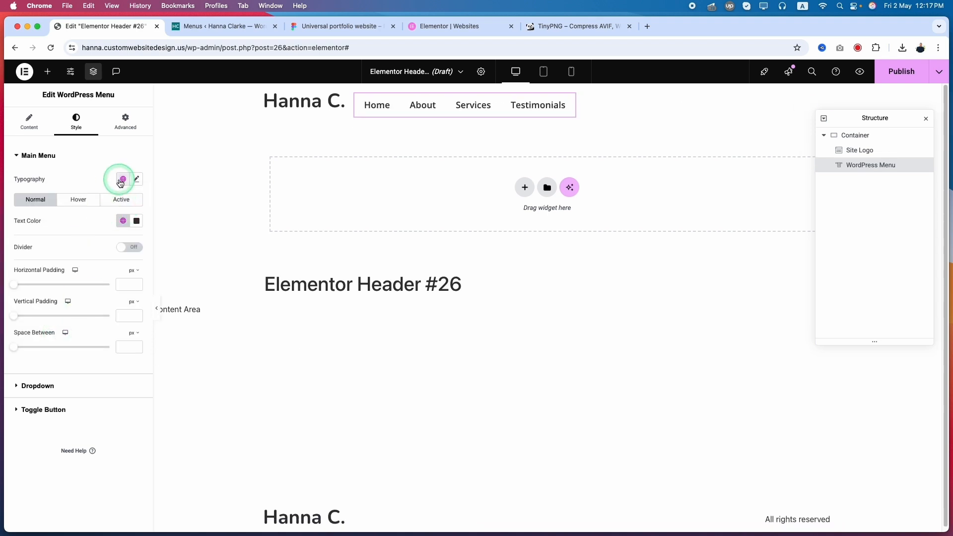
click(121, 182)
click(72, 337)
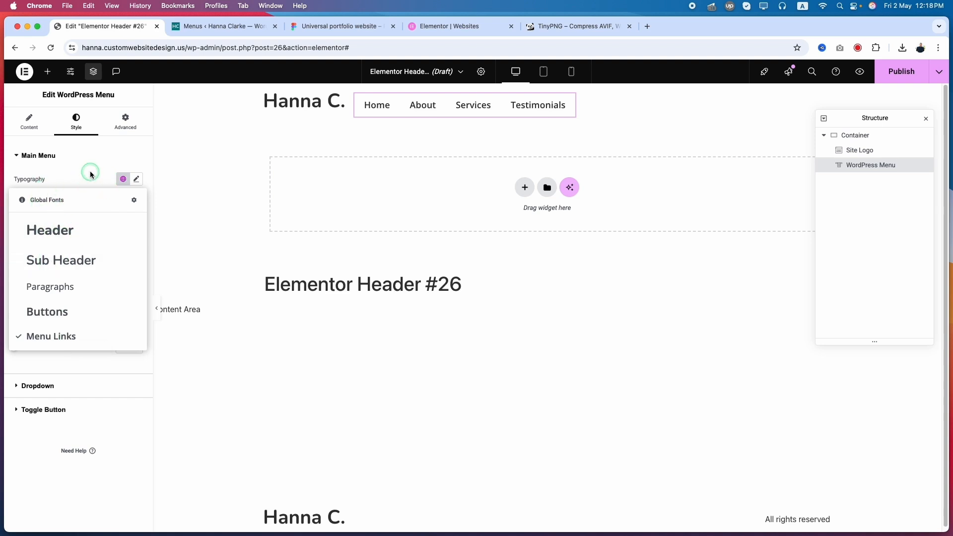
click(120, 181)
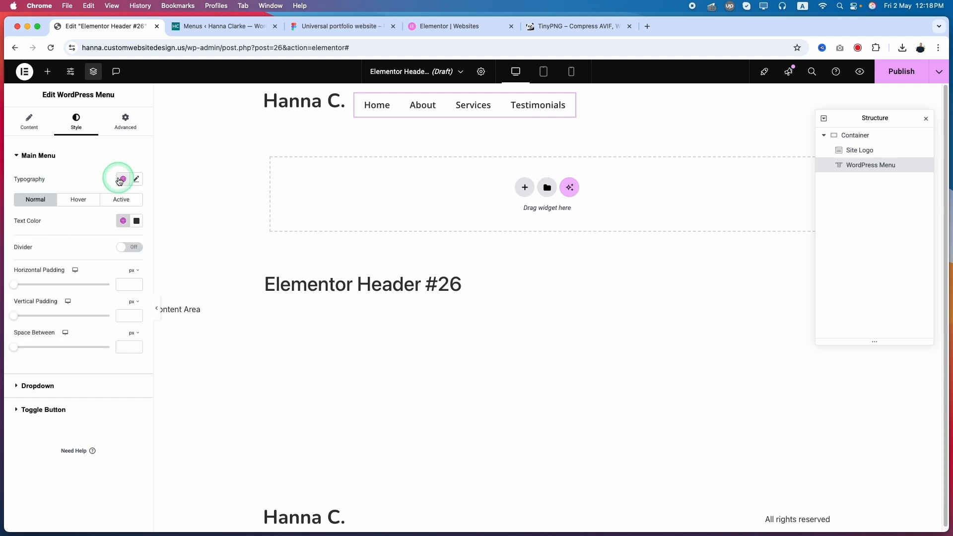
Step: Try the global Primary Color for the main menu's hover text, and set it back to the global Hover Color
click(80, 200)
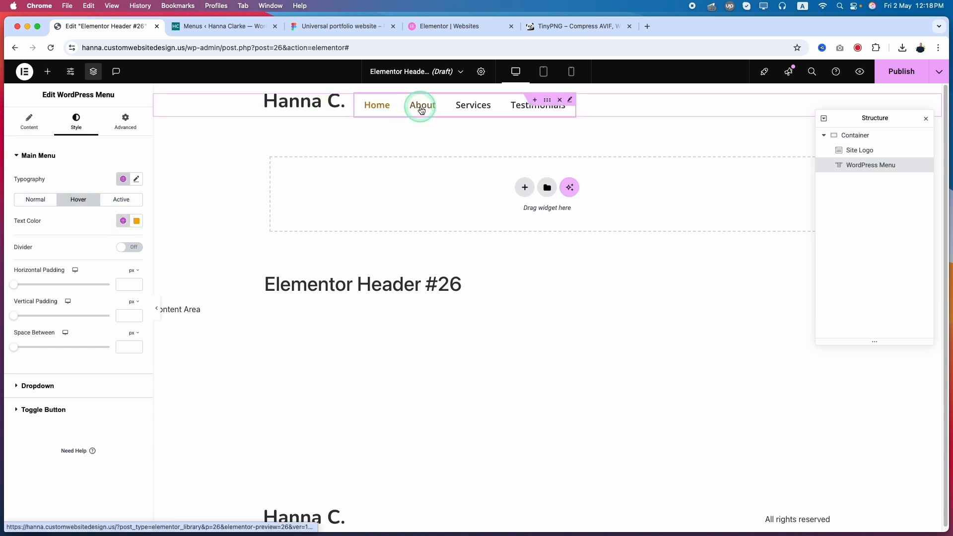
click(123, 221)
click(64, 266)
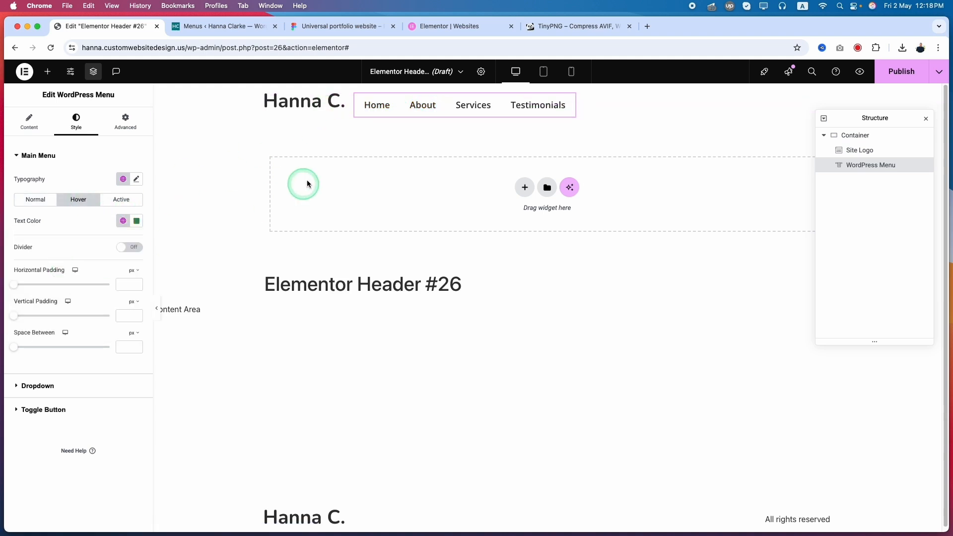
click(123, 221)
click(49, 328)
click(123, 221)
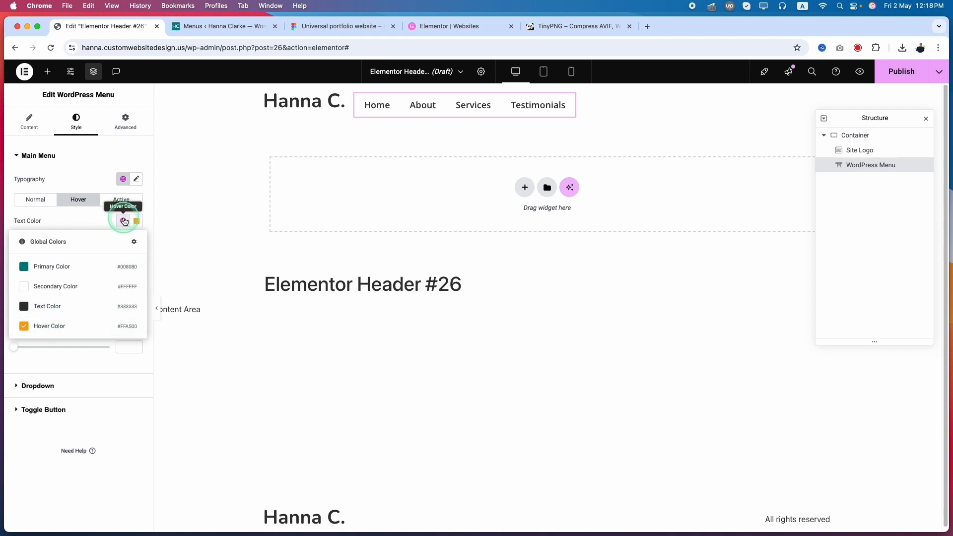
click(41, 327)
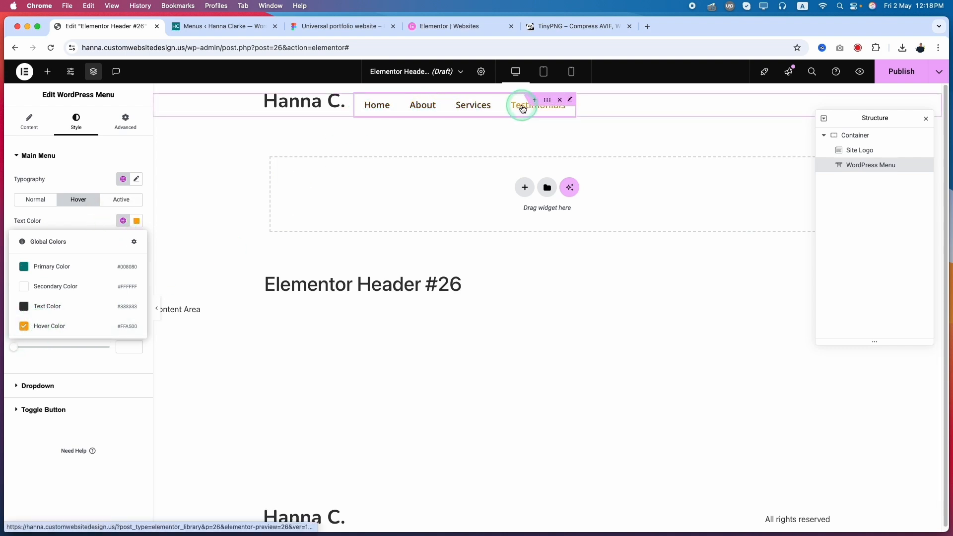
click(113, 211)
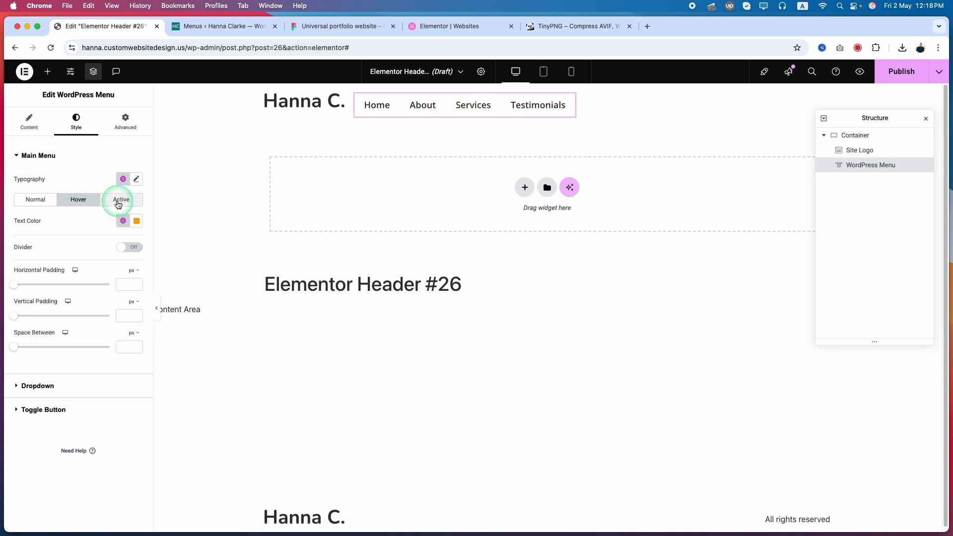
Step: Set the main menu's active text color to the global Primary Color
click(121, 199)
click(123, 221)
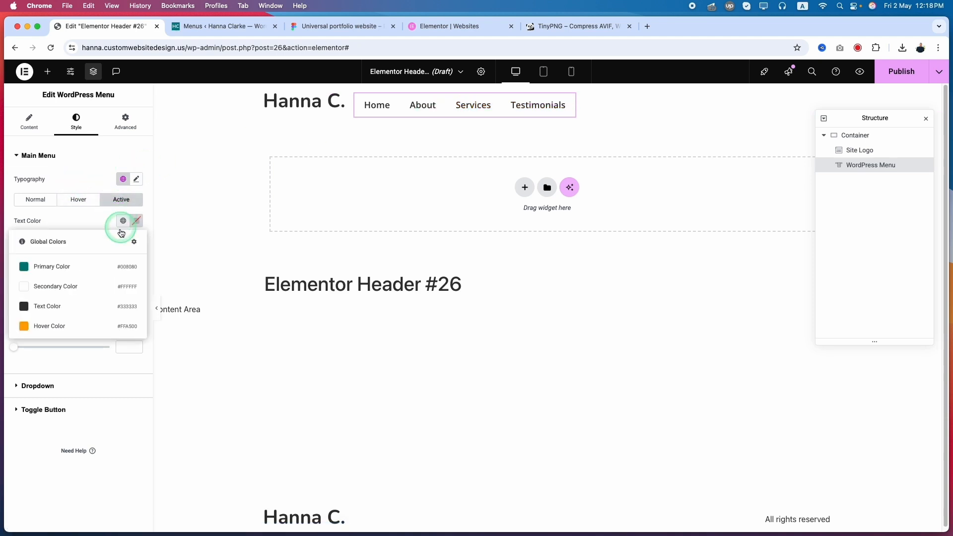
click(52, 269)
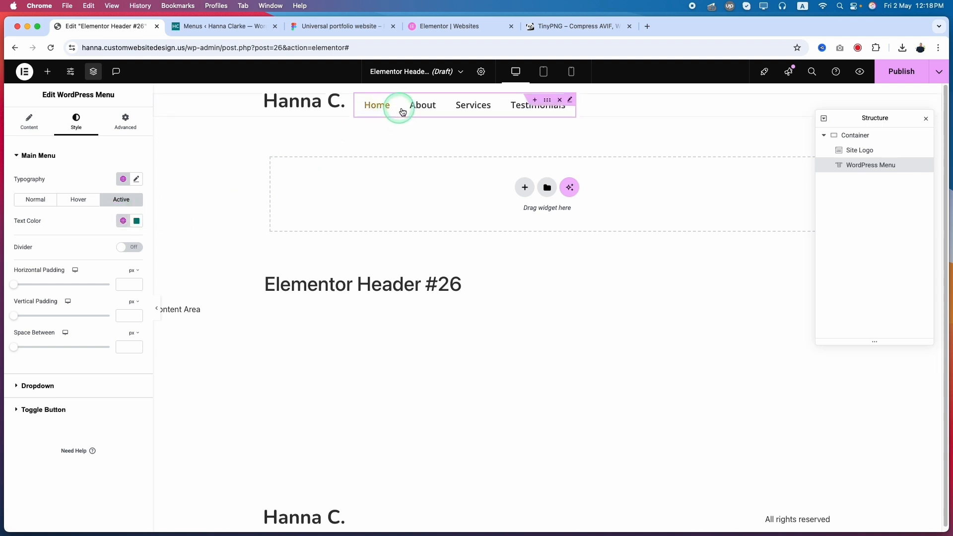
Step: Try the divider between the menu items, turn it back off, and test a horizontal padding of 6 px
click(131, 248)
click(132, 248)
click(132, 248)
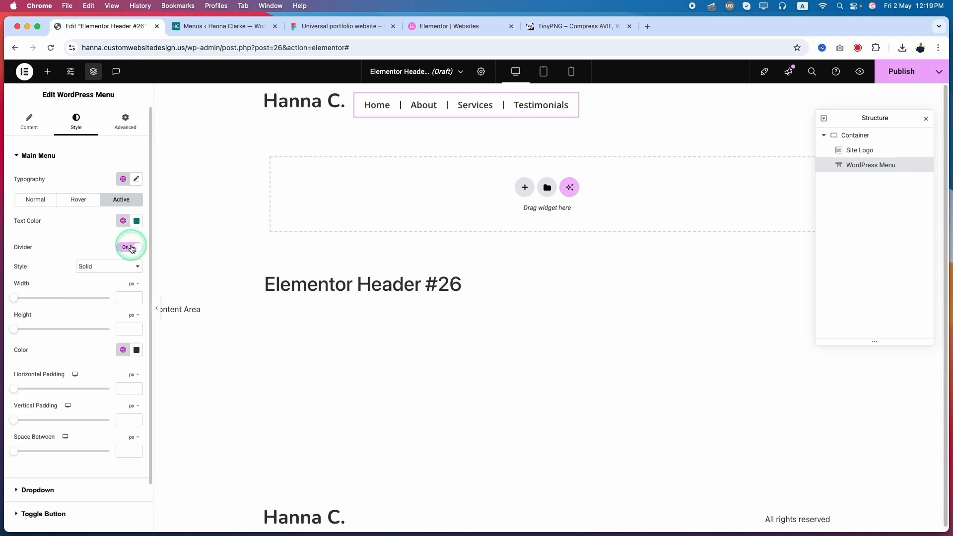
click(132, 248)
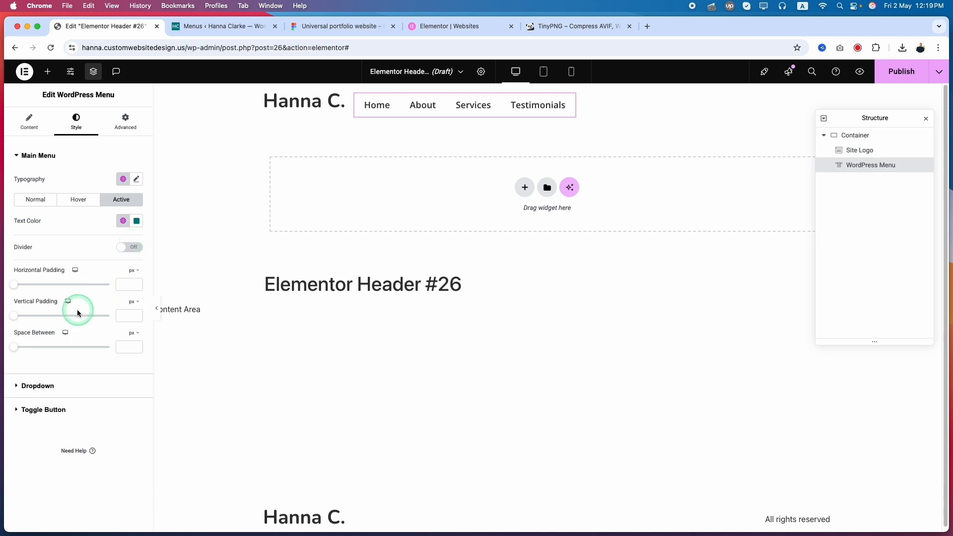
mouse_move(14, 284)
mouse_down()
mouse_move(34, 284)
mouse_move(25, 284)
mouse_up()
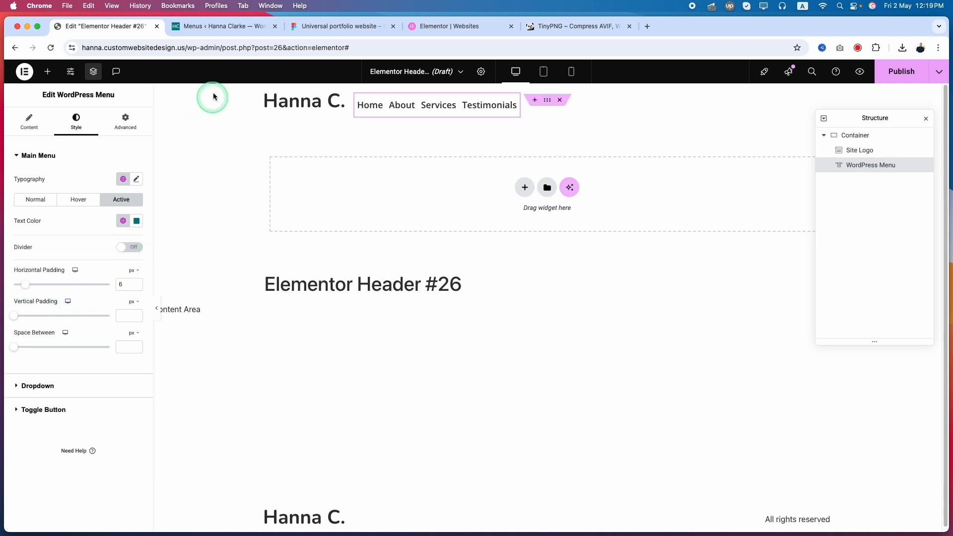
Step: In Figma, measure the gap between the Services and About links of the header design
click(316, 26)
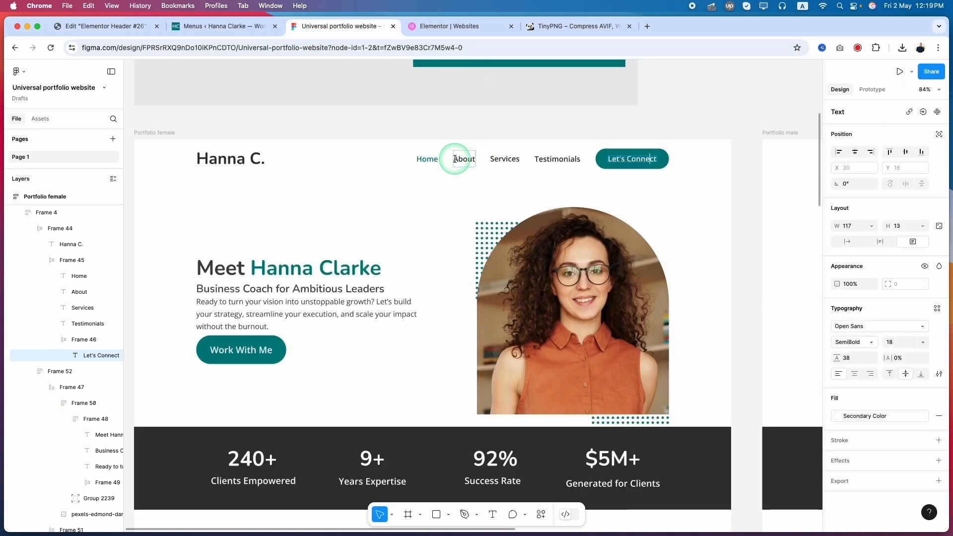
click(462, 159)
click(504, 161)
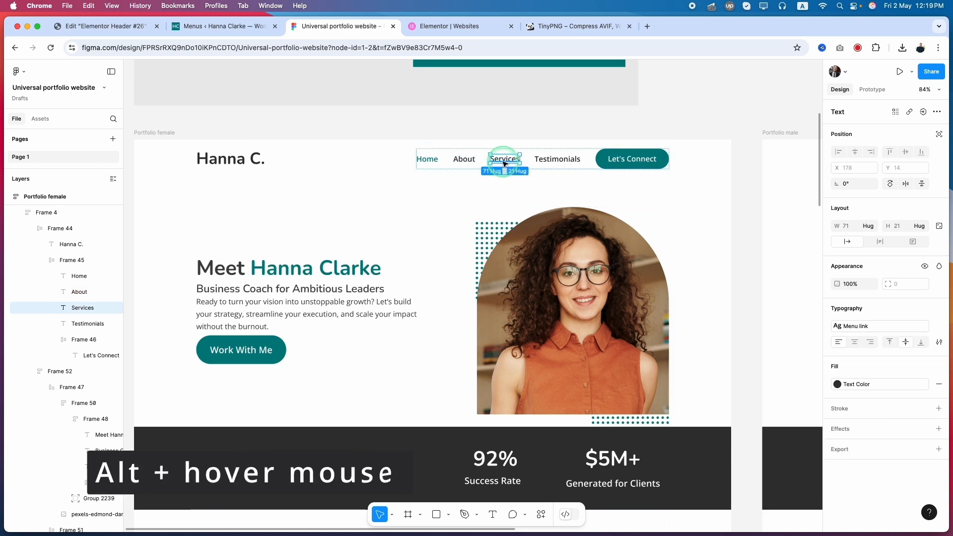
mouse_move(463, 160)
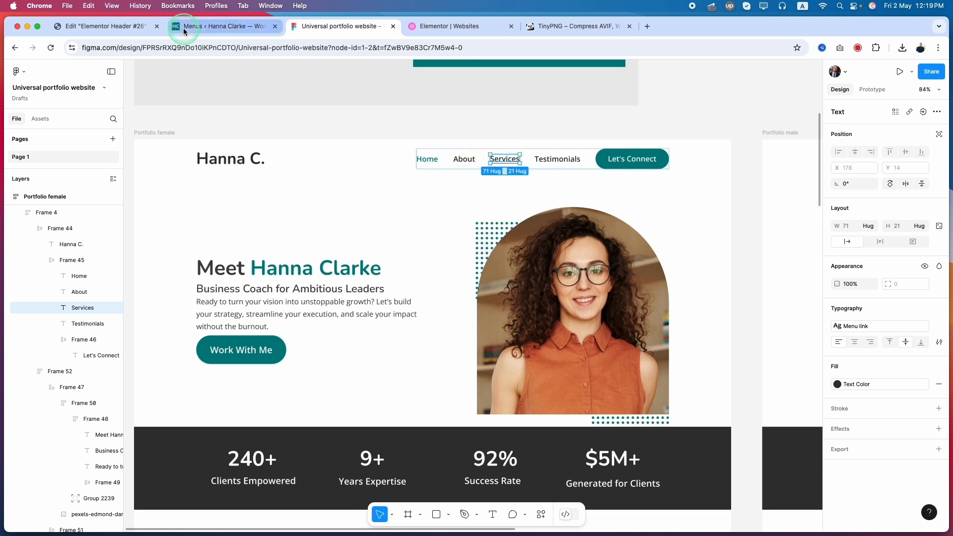
Step: Return to Elementor and try a horizontal padding of 36 px on the main menu
click(144, 26)
drag(126, 284, 113, 285)
text(36)
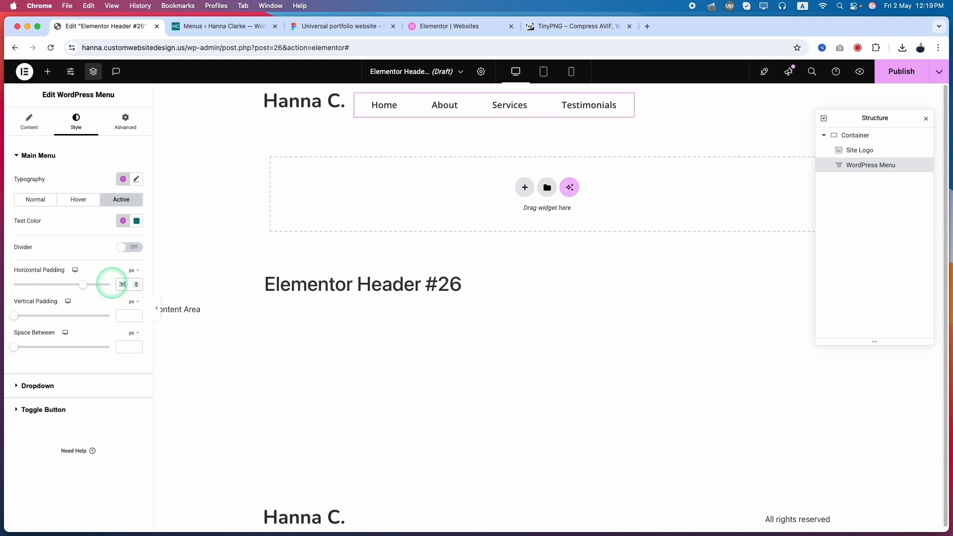
Step: Check the vertical spacing around the Services link in Figma and set the main menu's vertical padding to 15 px in Elementor
mouse_move(14, 316)
mouse_down()
mouse_move(33, 321)
mouse_move(5, 313)
mouse_up()
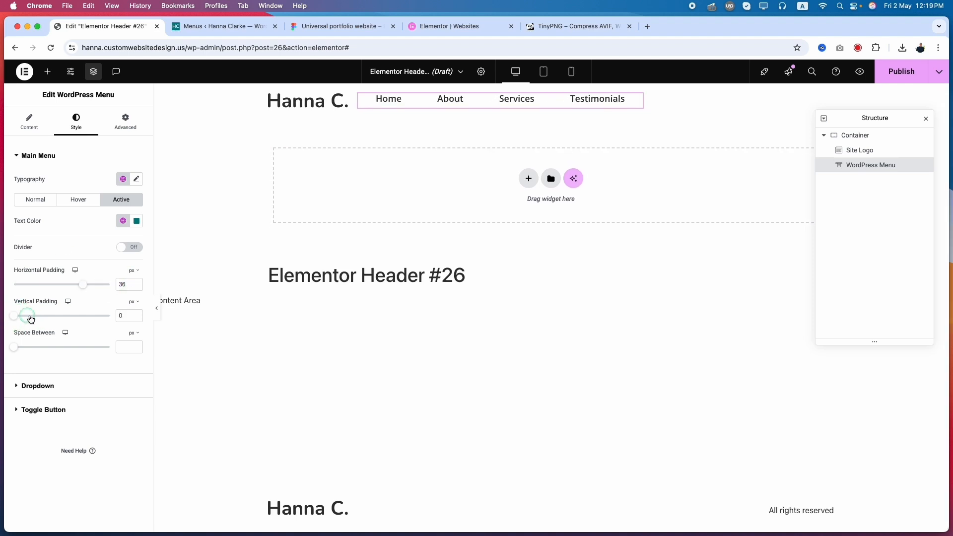
click(223, 28)
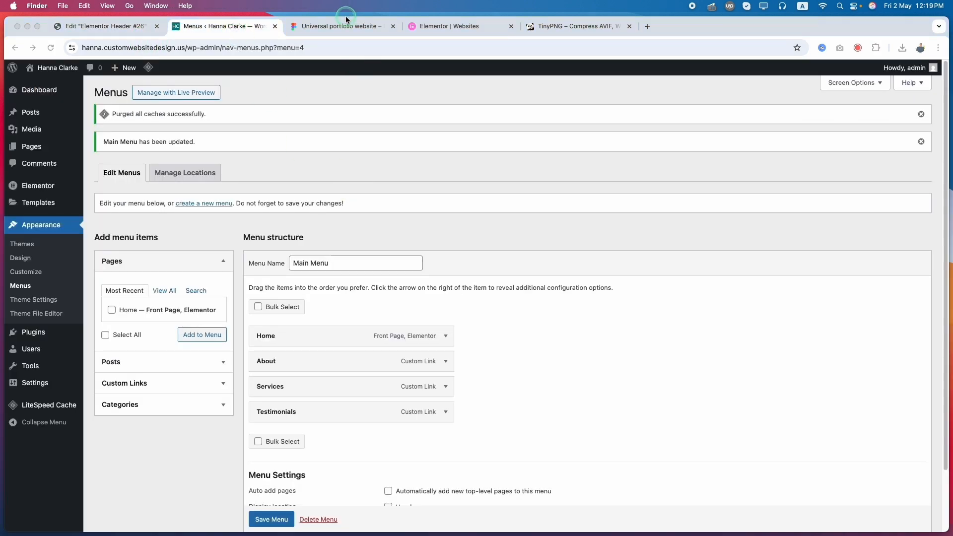
click(346, 18)
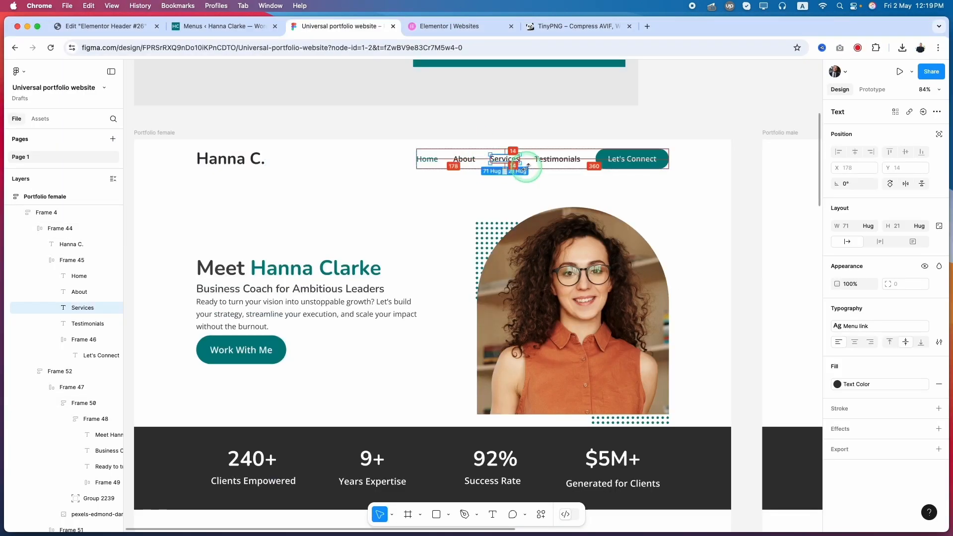
click(104, 26)
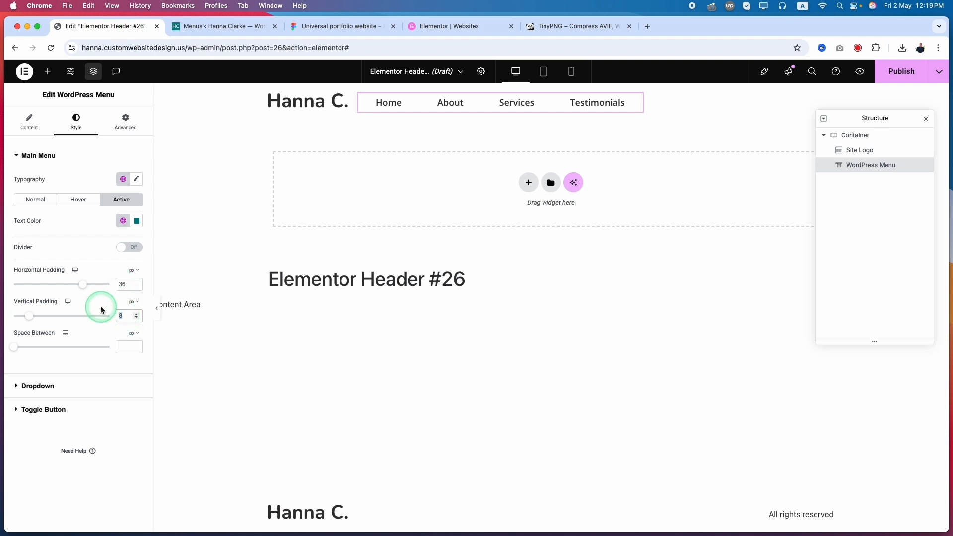
text(15)
Step: Set the main menu's horizontal padding to 0 and its space between items to 36 px
drag(14, 347, 25, 355)
click(126, 288)
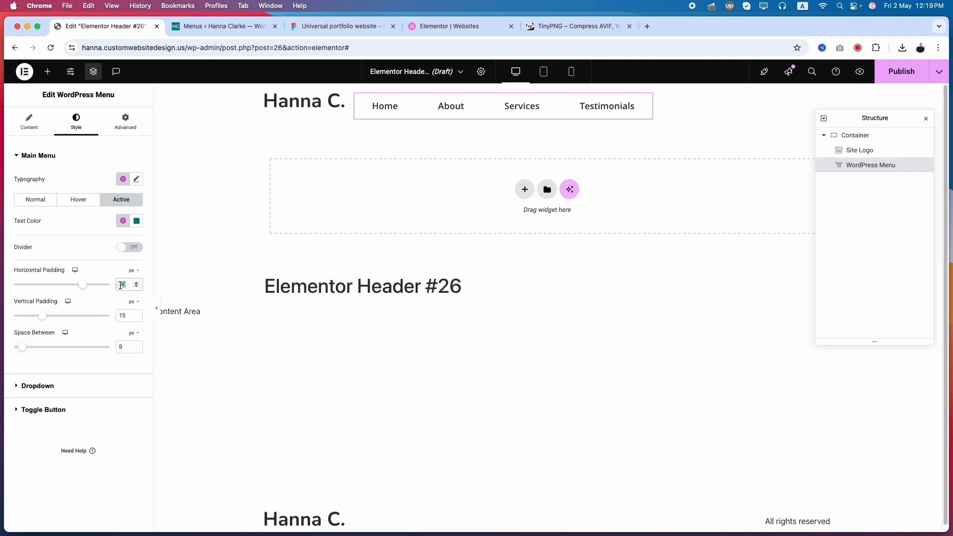
text(0)
click(132, 348)
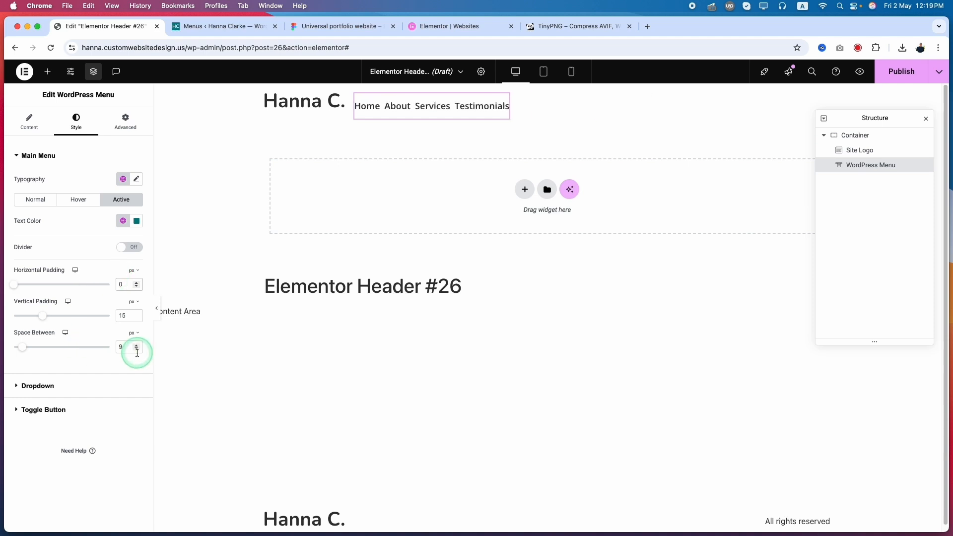
click(128, 348)
text(36)
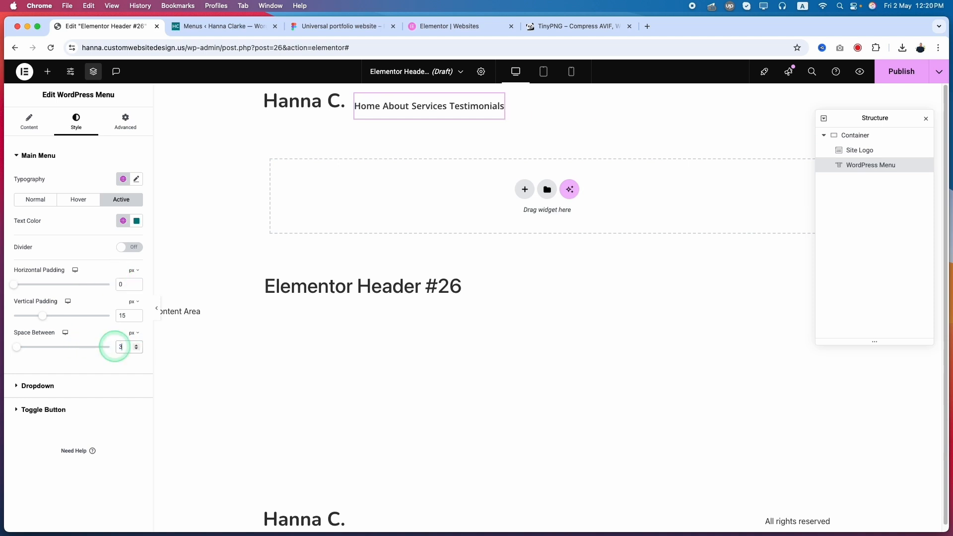
Step: Compare the menu's link spacing with the Figma header design and return to the Space Between setting in Elementor
click(201, 28)
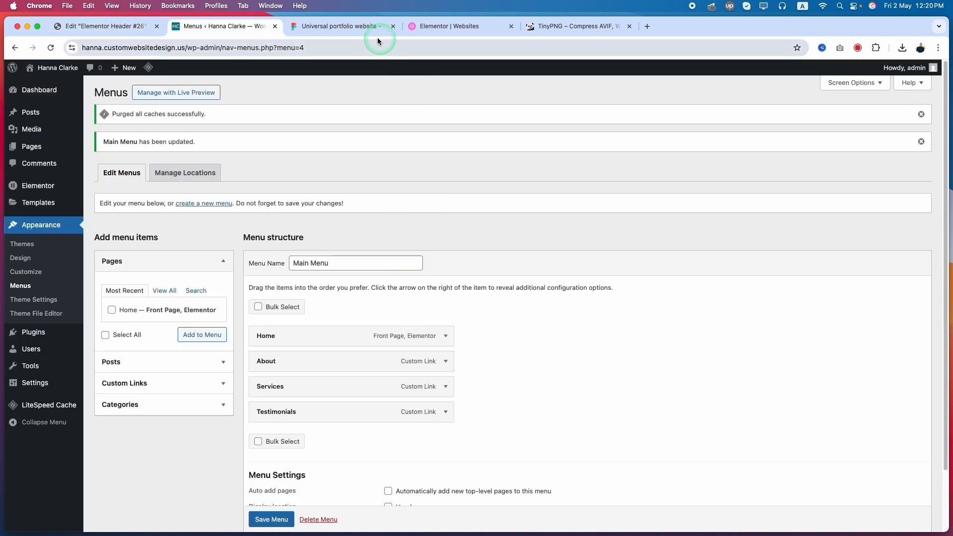
click(361, 29)
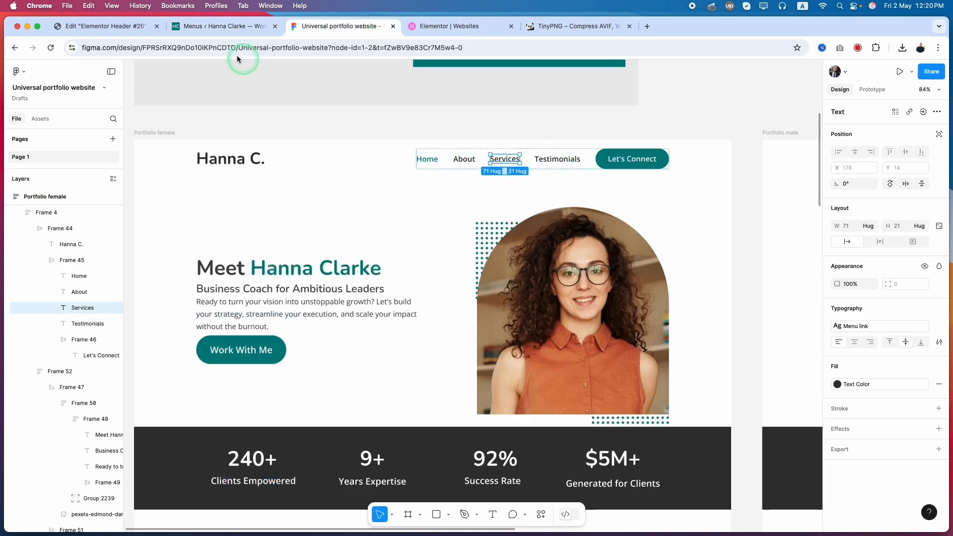
click(104, 26)
click(54, 350)
click(117, 351)
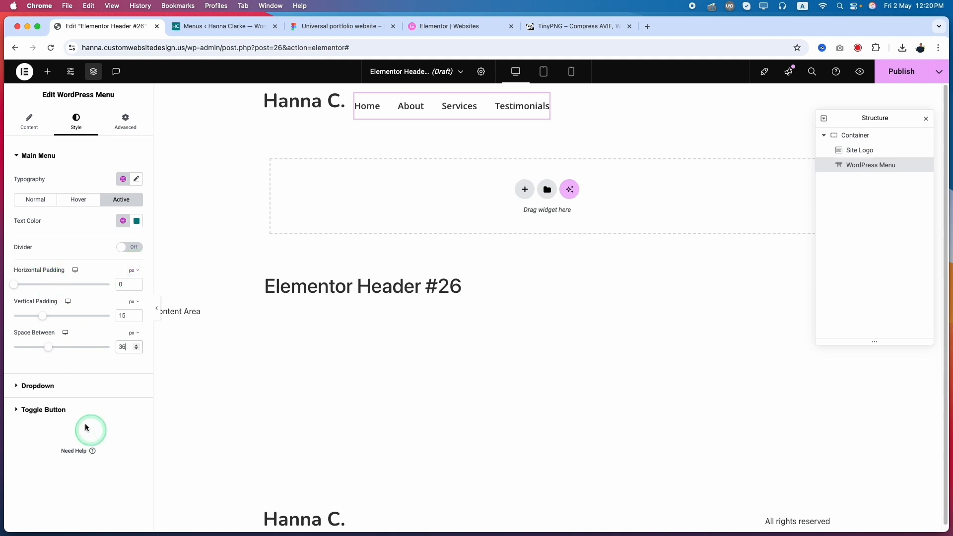
Step: Examine the toggle button style settings of the WordPress Menu widget
click(57, 395)
click(46, 185)
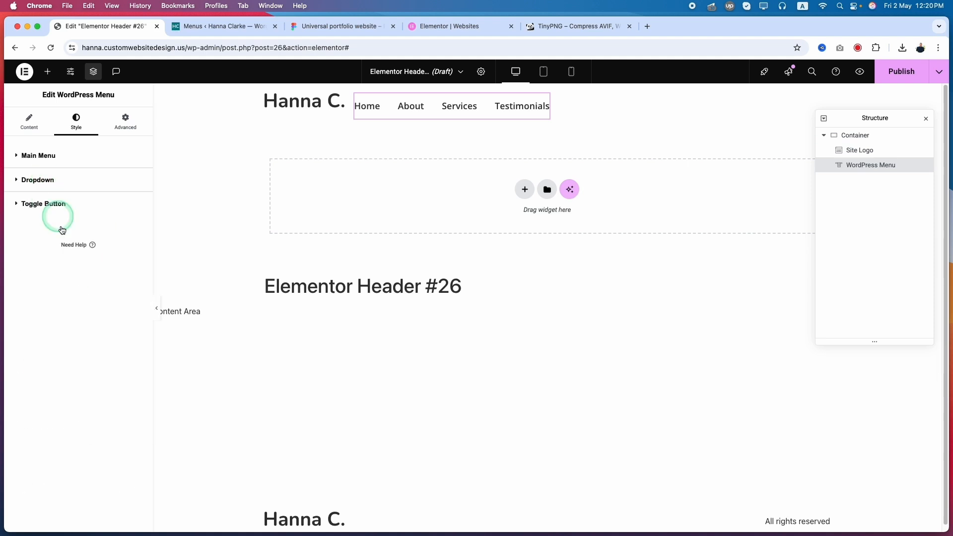
click(58, 213)
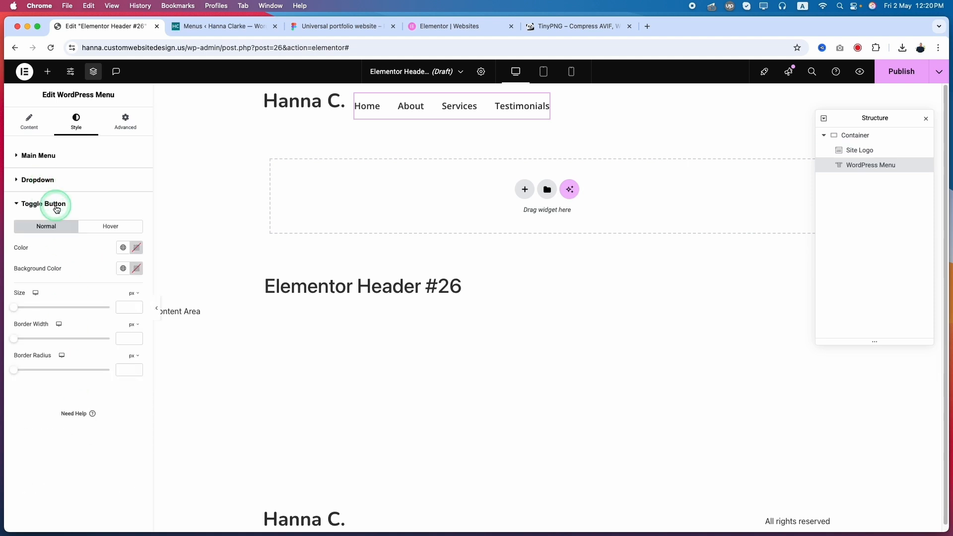
click(57, 208)
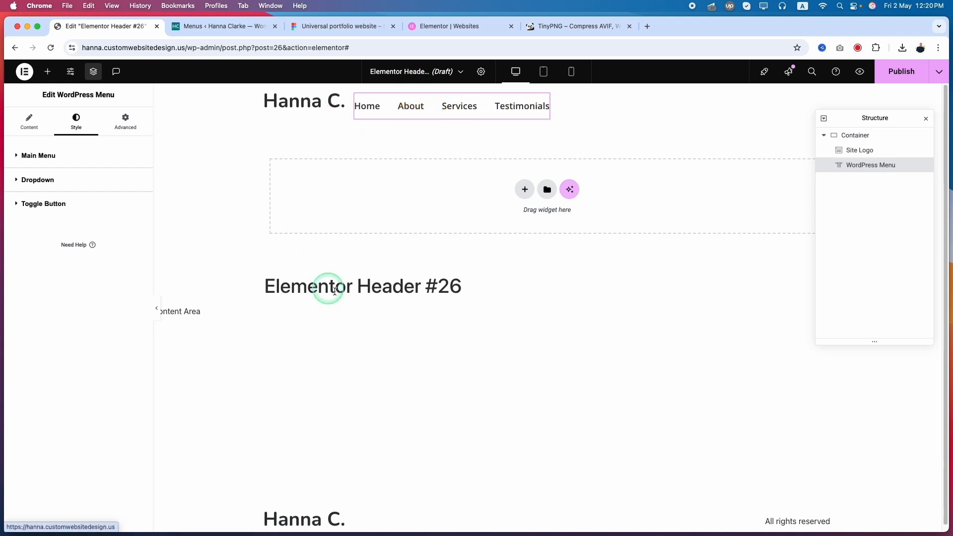
Step: Select the header container and set its item alignment to Center
click(551, 102)
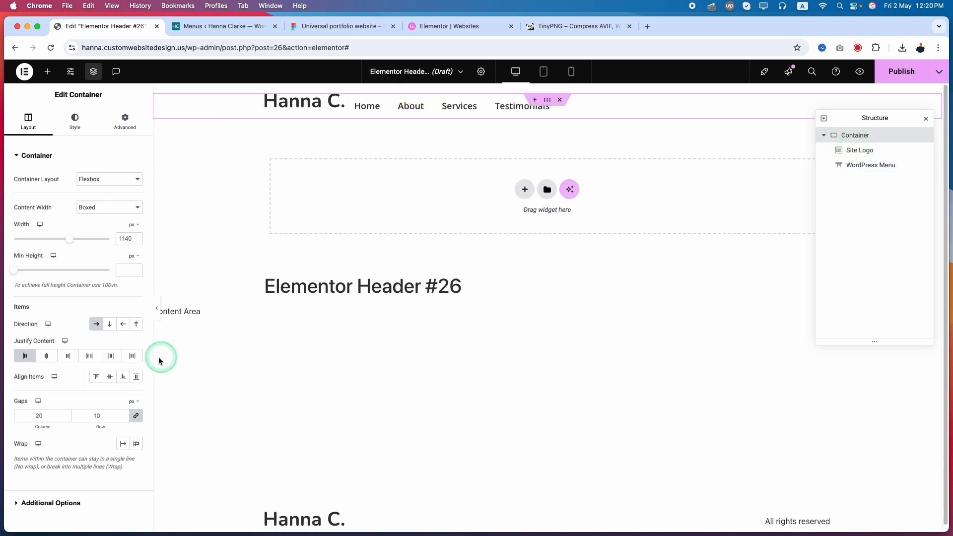
click(110, 377)
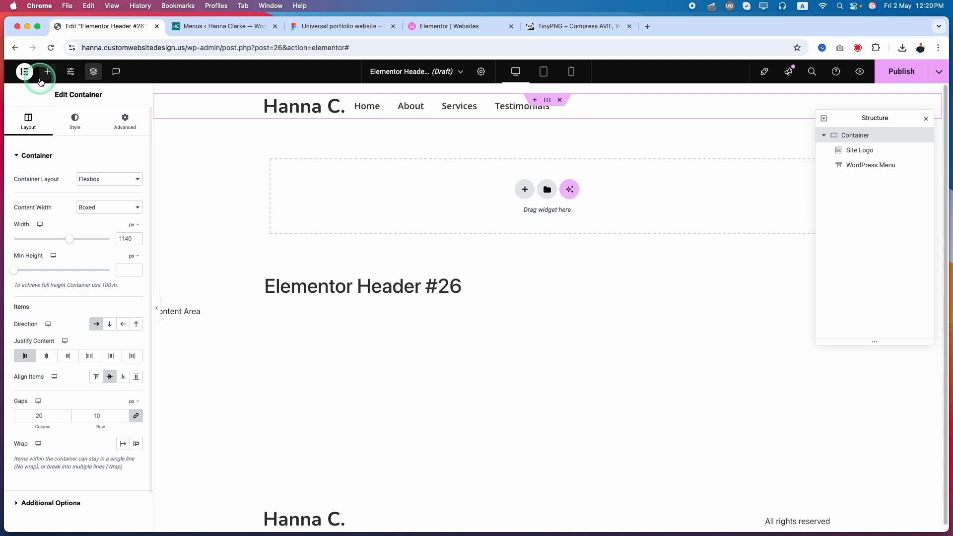
Step: Check the header button in the Figma design, and add a Button widget to the header container in Elementor
click(218, 26)
click(330, 25)
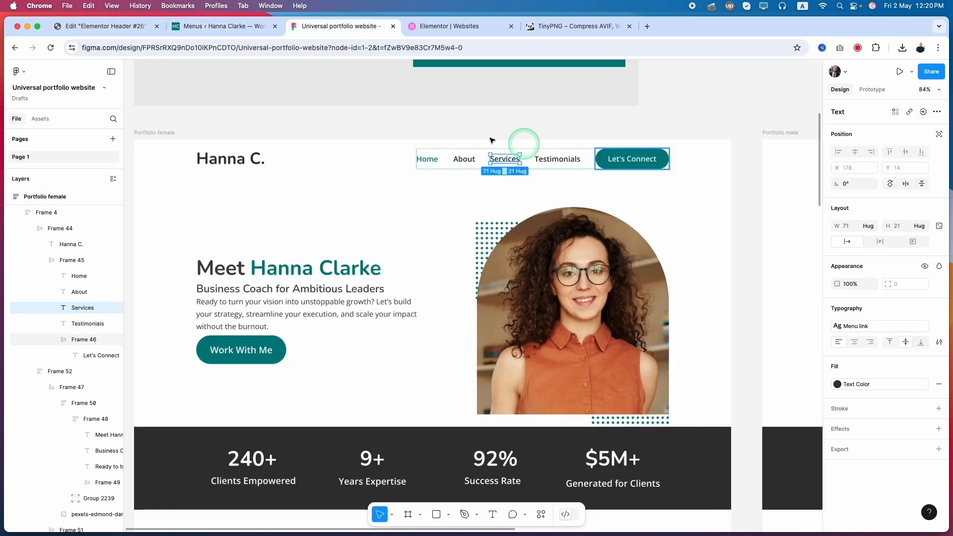
click(74, 27)
click(48, 74)
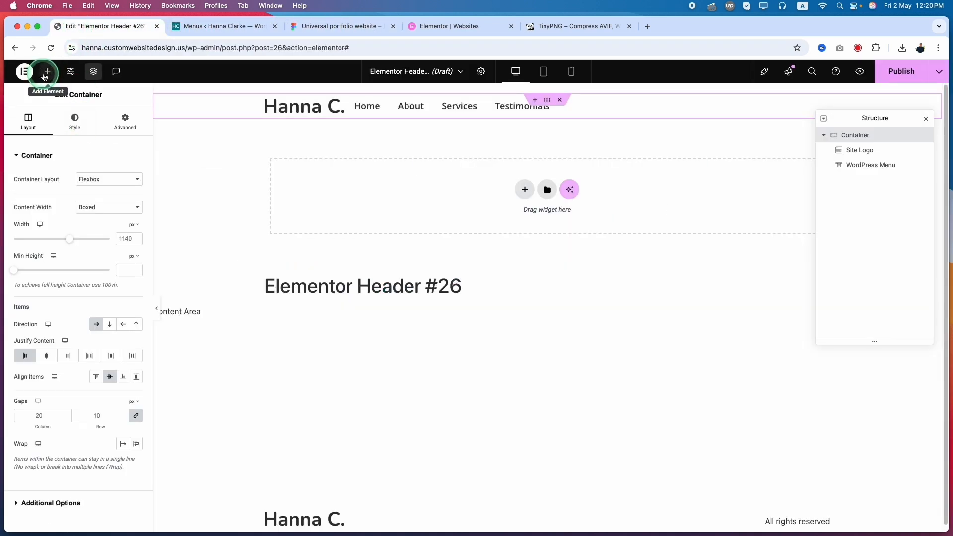
click(55, 139)
text(butt)
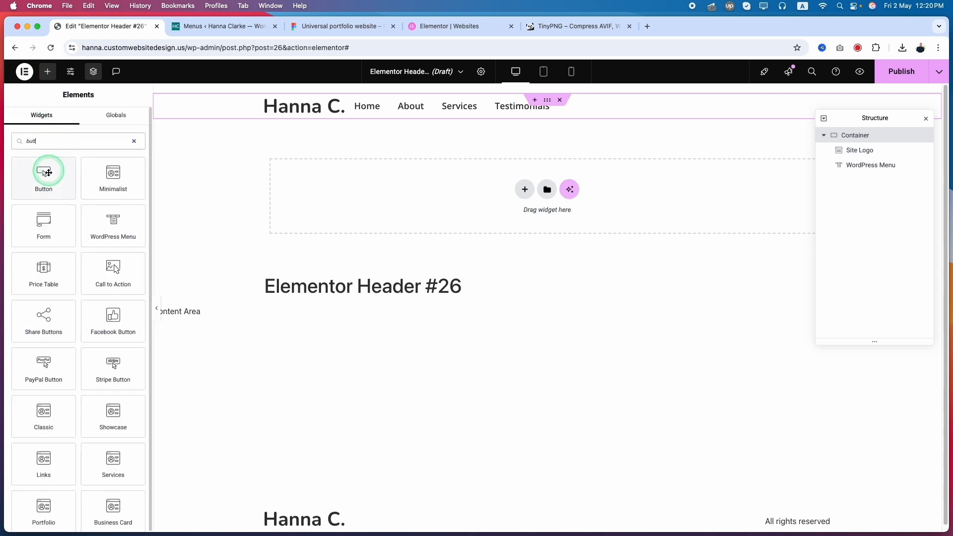
drag(39, 185, 540, 112)
Step: Move the Button widget after the WordPress Menu in the header container's structure
click(436, 145)
click(382, 111)
click(862, 170)
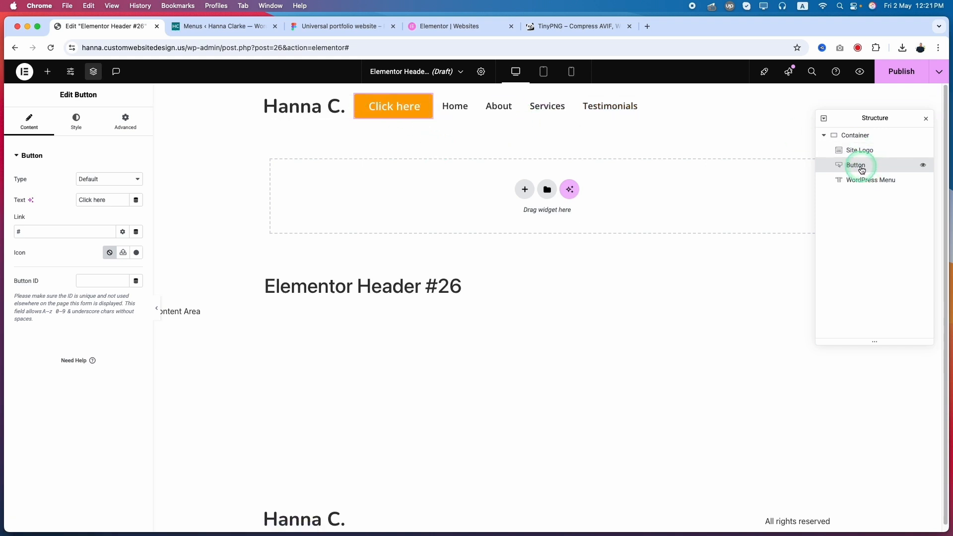
drag(859, 169, 859, 185)
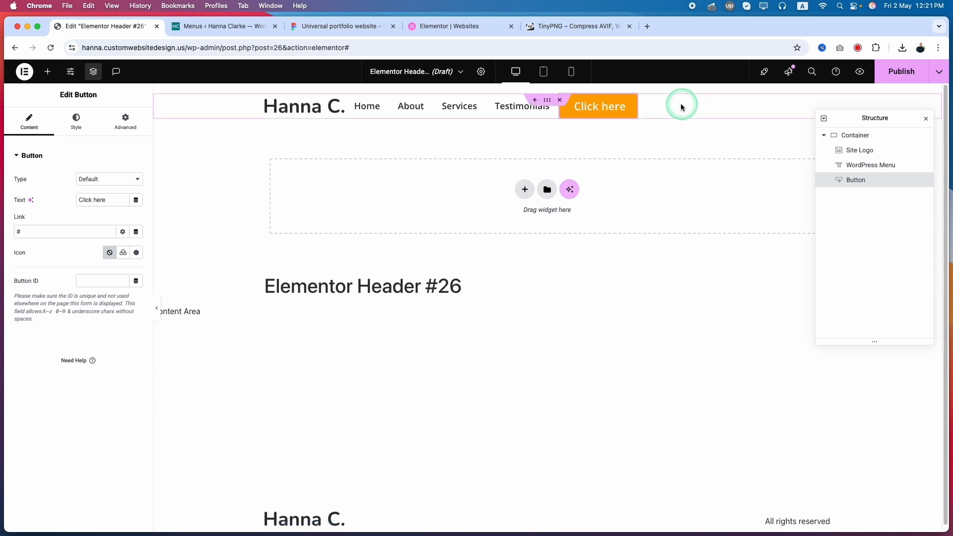
Step: In Figma, examine the fill, padding, corner radius and text properties of the header's Let's Connect button
click(219, 30)
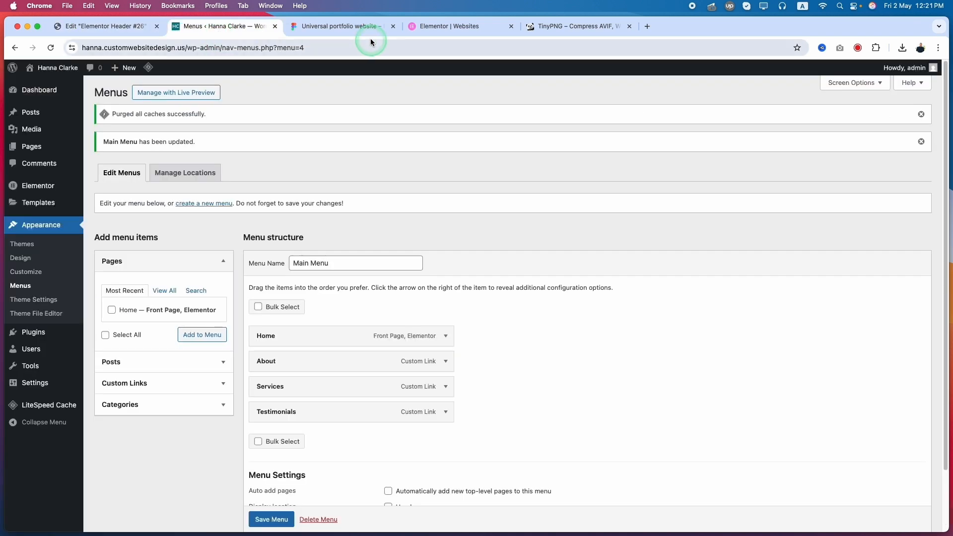
click(334, 30)
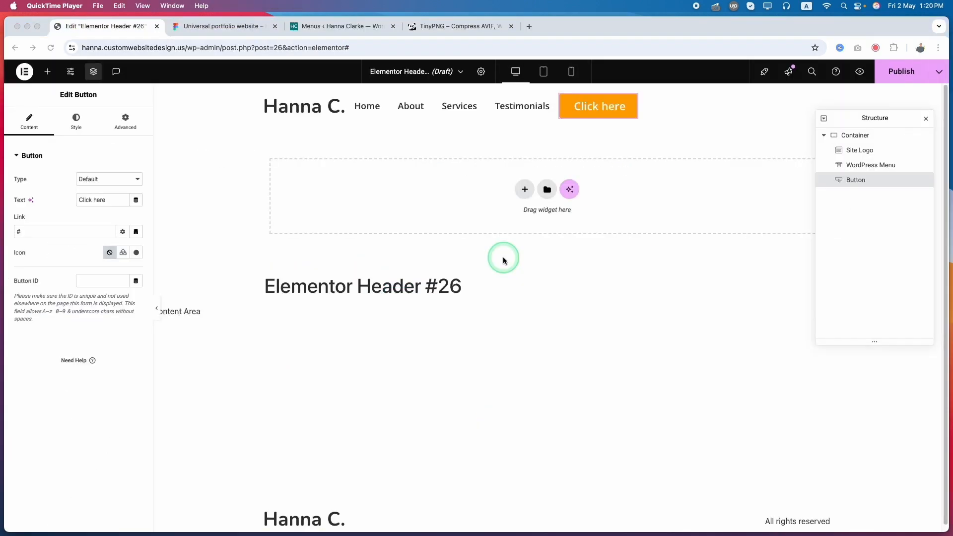
click(603, 106)
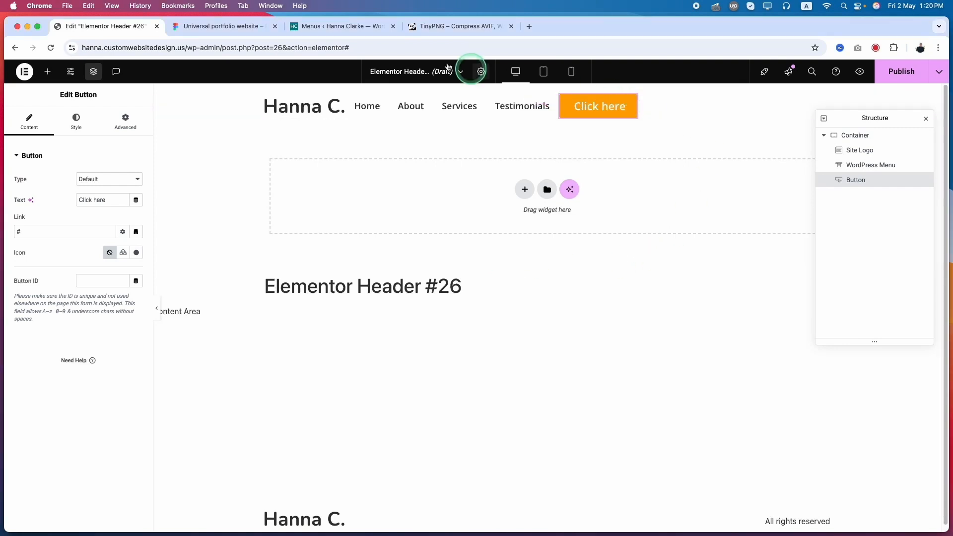
click(224, 26)
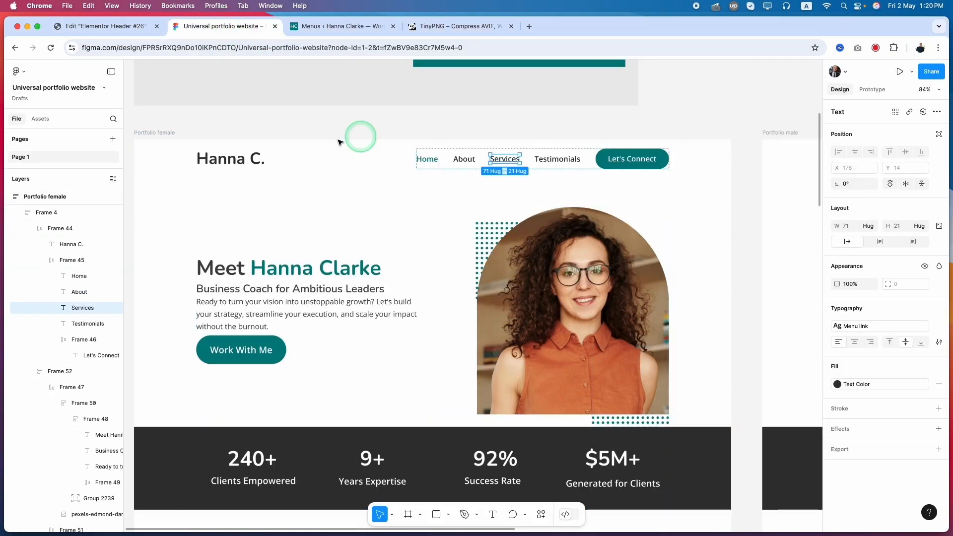
click(619, 166)
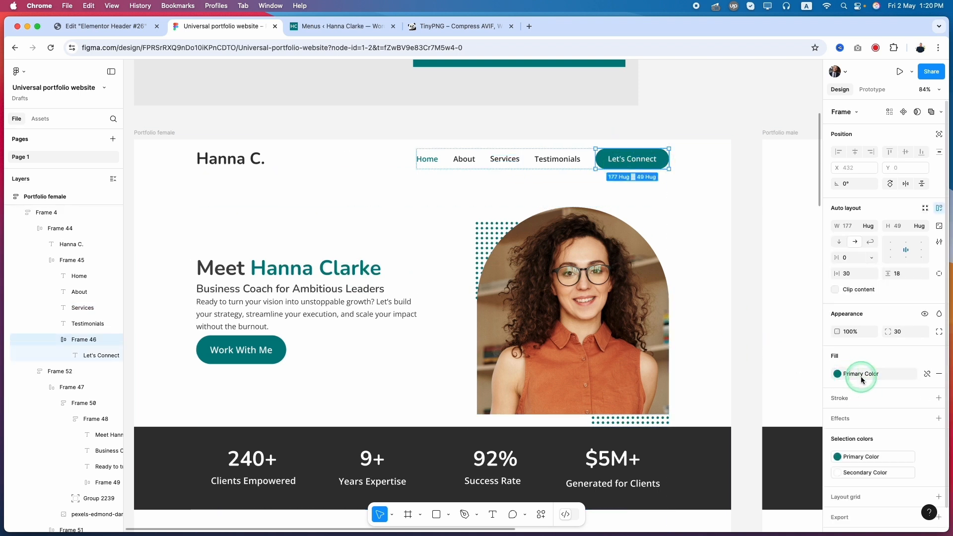
double_click(633, 163)
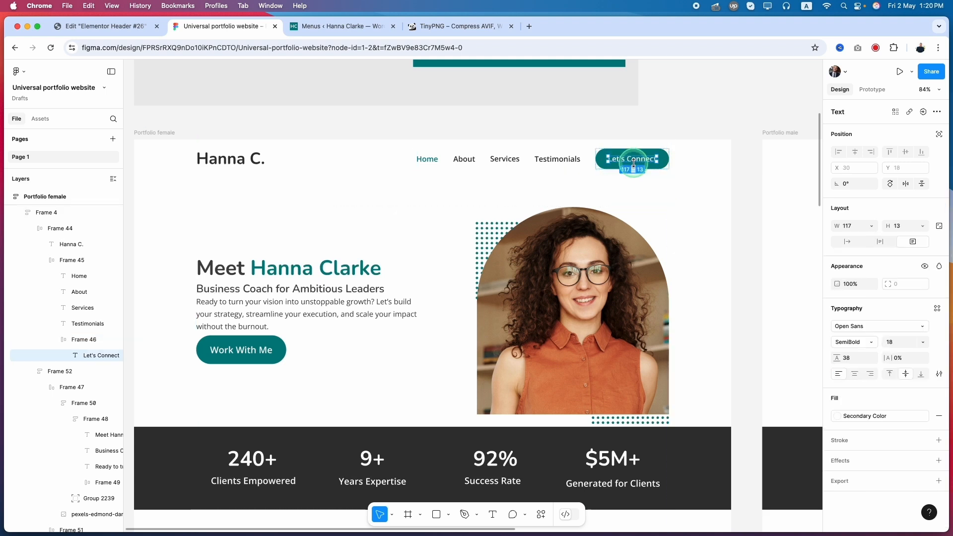
Step: Apply the Menu link text style to the header button's Let's Connect text in Figma, and return to Elementor
click(937, 308)
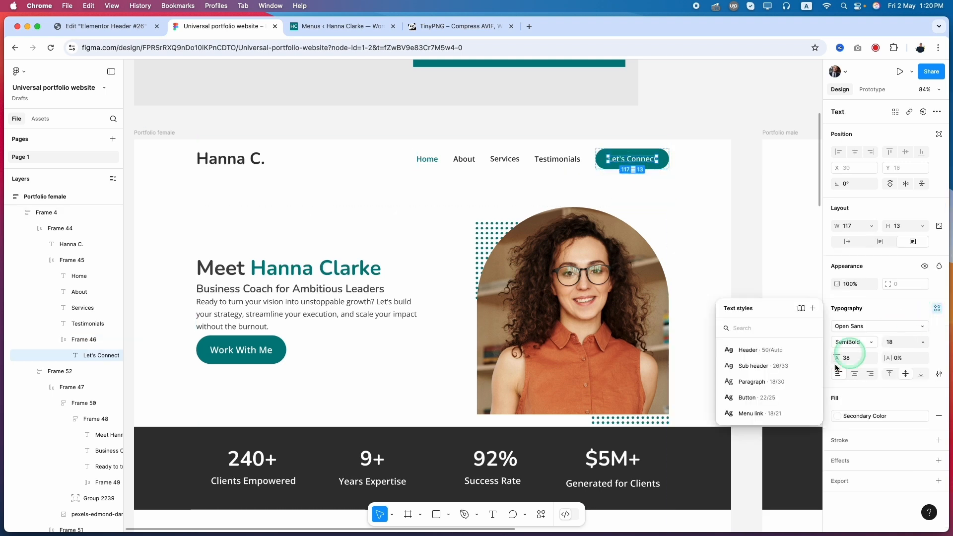
click(762, 416)
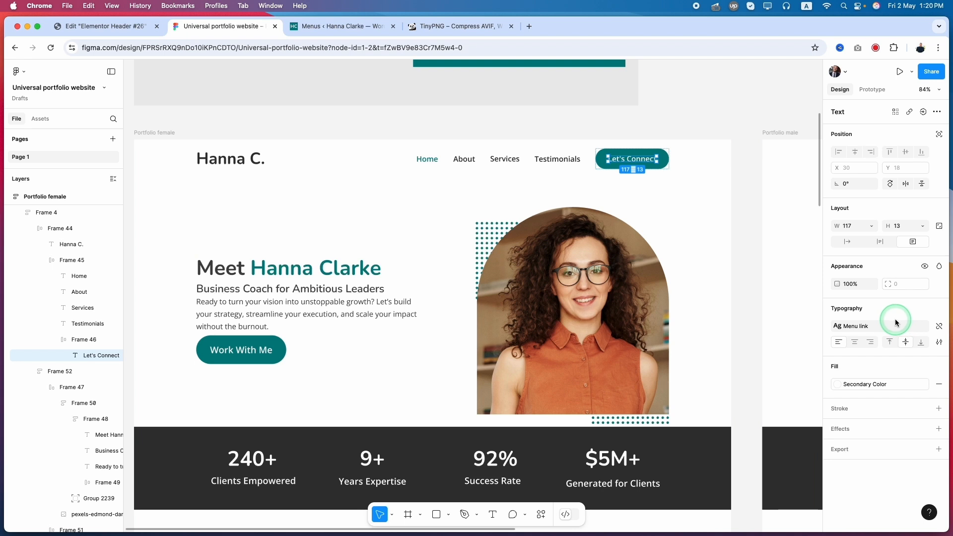
click(138, 26)
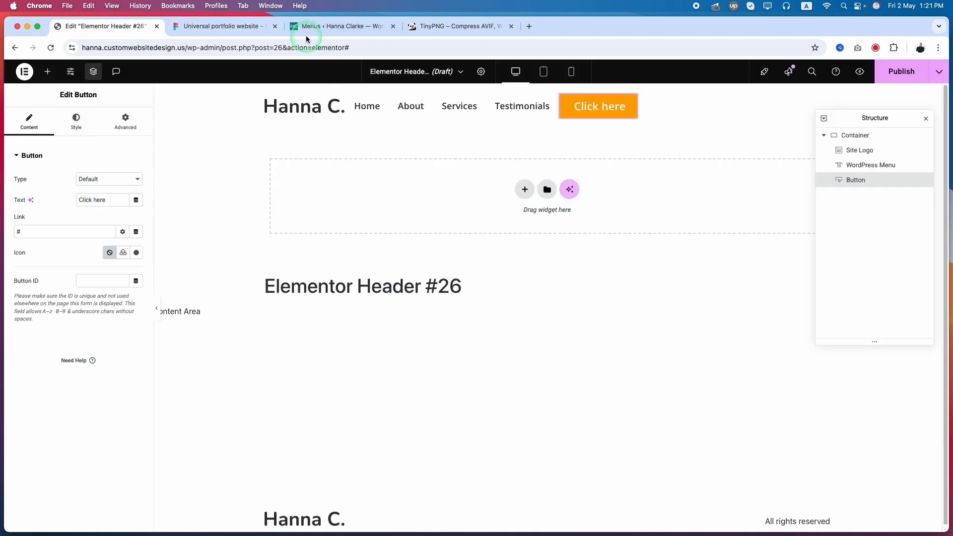
Step: Copy the button text from Figma and set the Elementor button's text to "Let's Connect" with # as its link
click(223, 26)
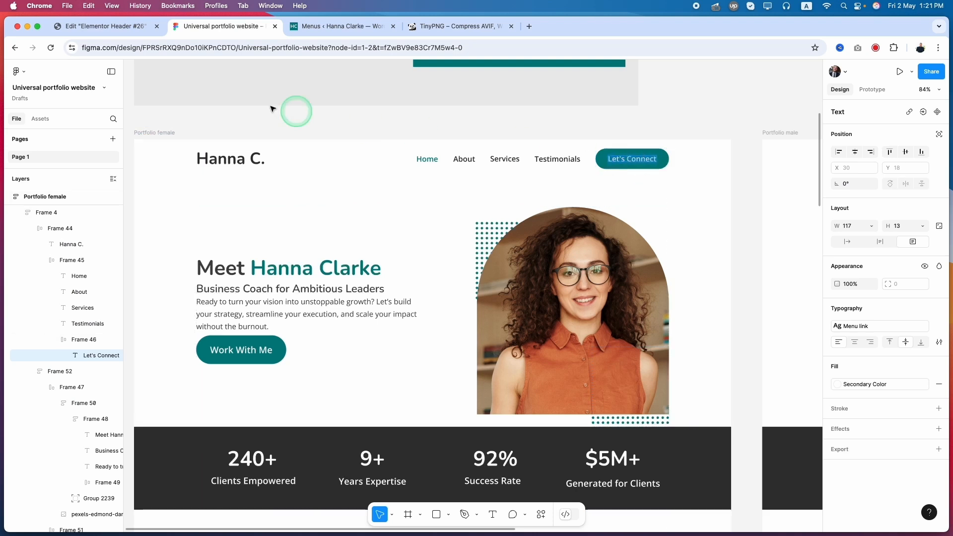
click(117, 29)
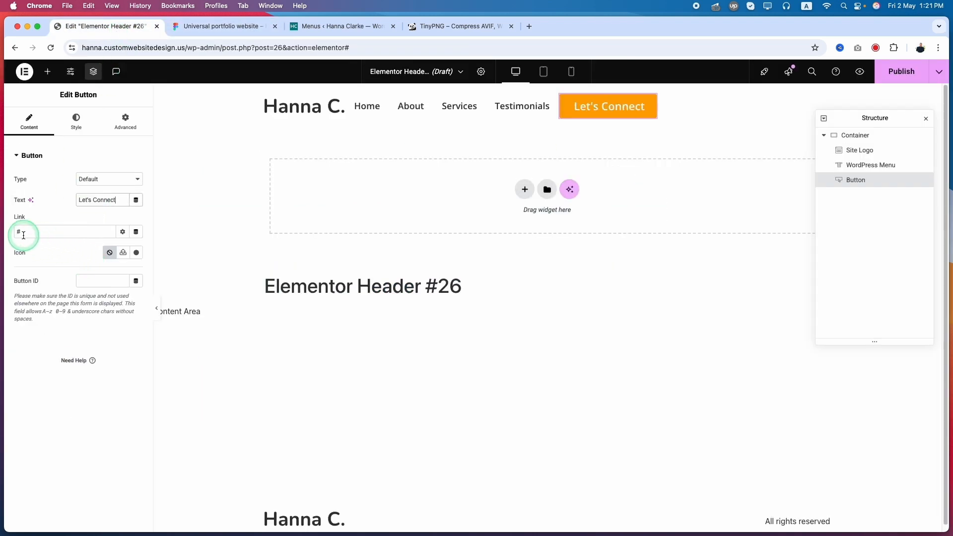
text(#)
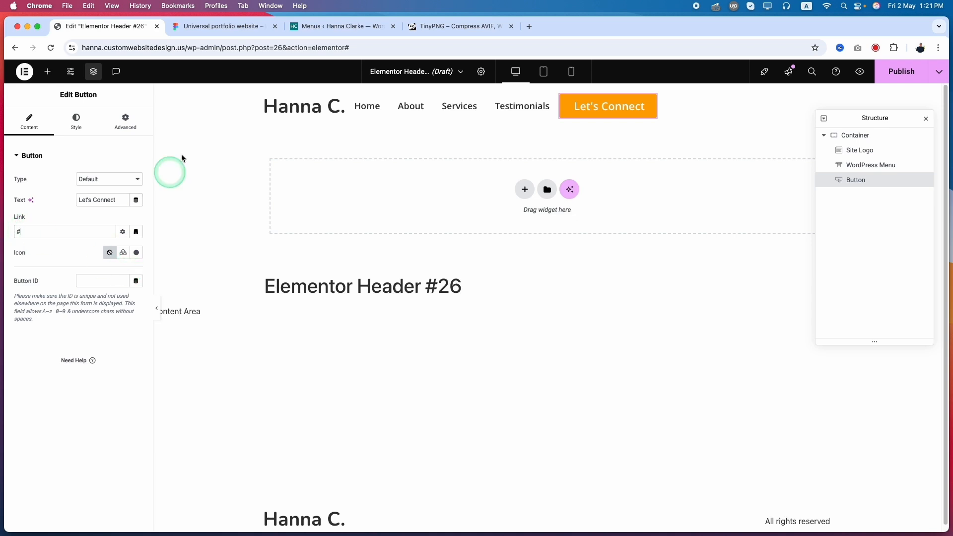
Step: Set the header button's position to the left and apply the global menu link typography to its text
click(237, 30)
click(101, 26)
click(77, 122)
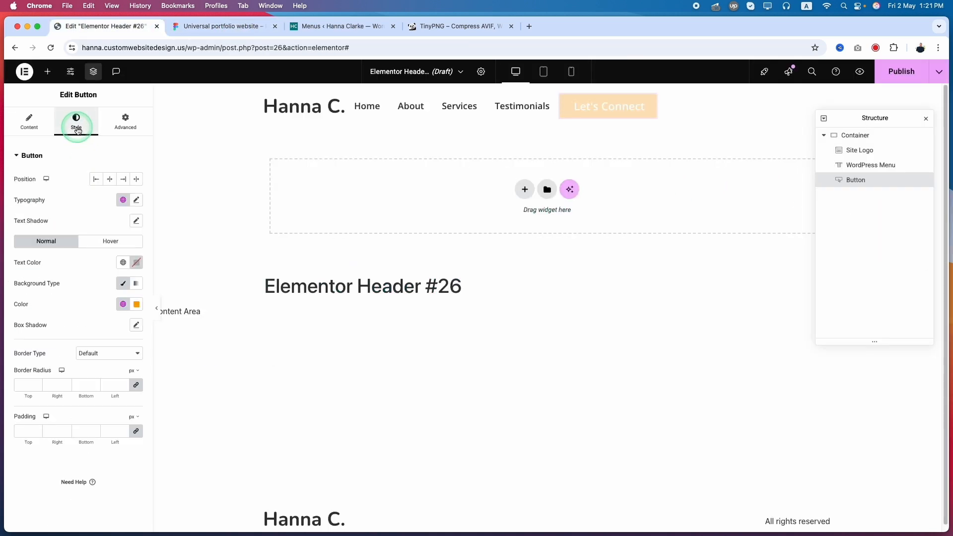
click(93, 180)
click(122, 199)
click(88, 346)
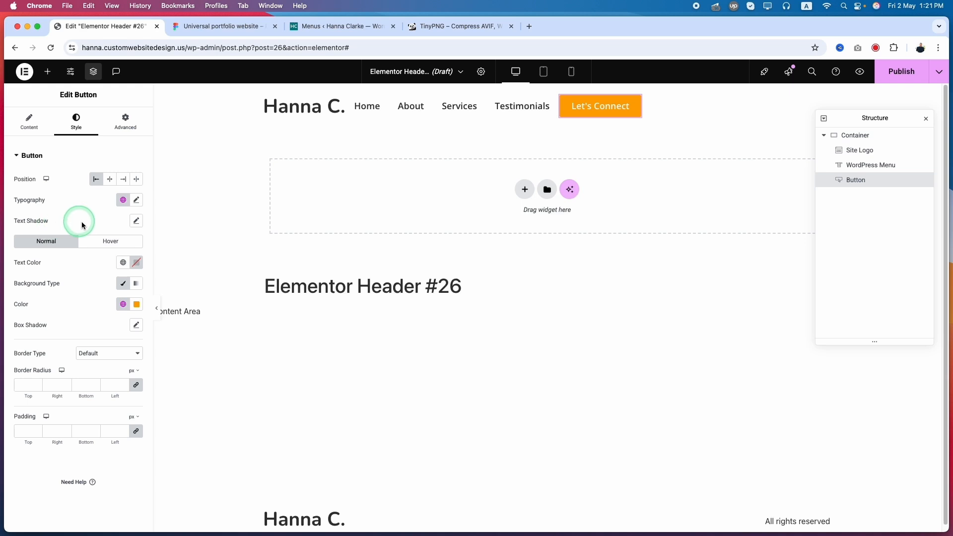
Step: Check the button's colours in Figma, and set its normal text colour to the global Secondary Color and its background to Primary Color
click(123, 262)
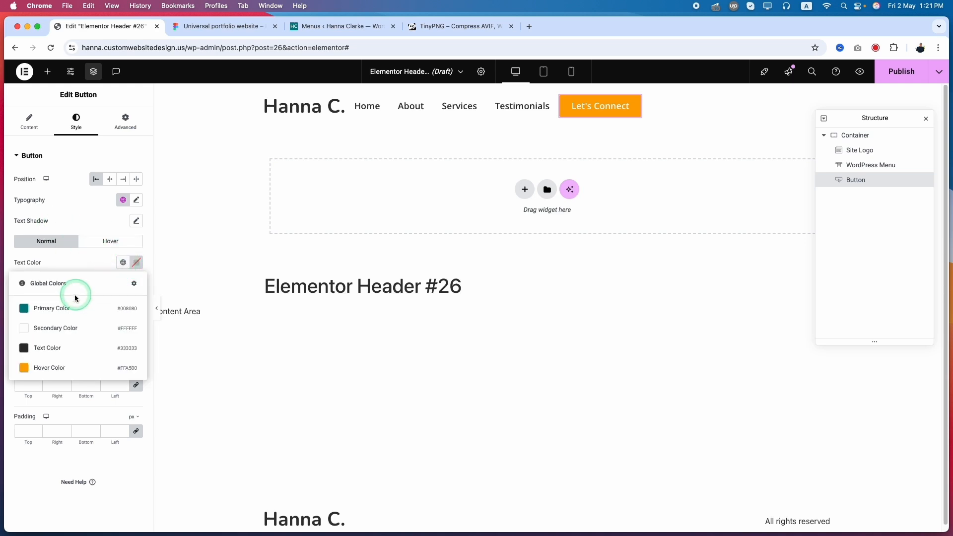
click(52, 312)
click(128, 268)
click(234, 145)
click(220, 26)
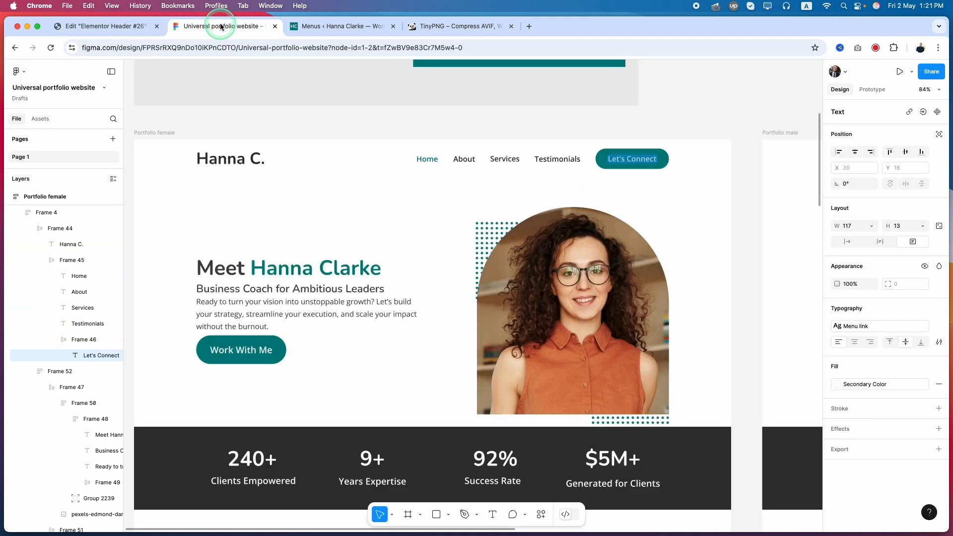
click(676, 180)
scroll(639, 146, up, 5)
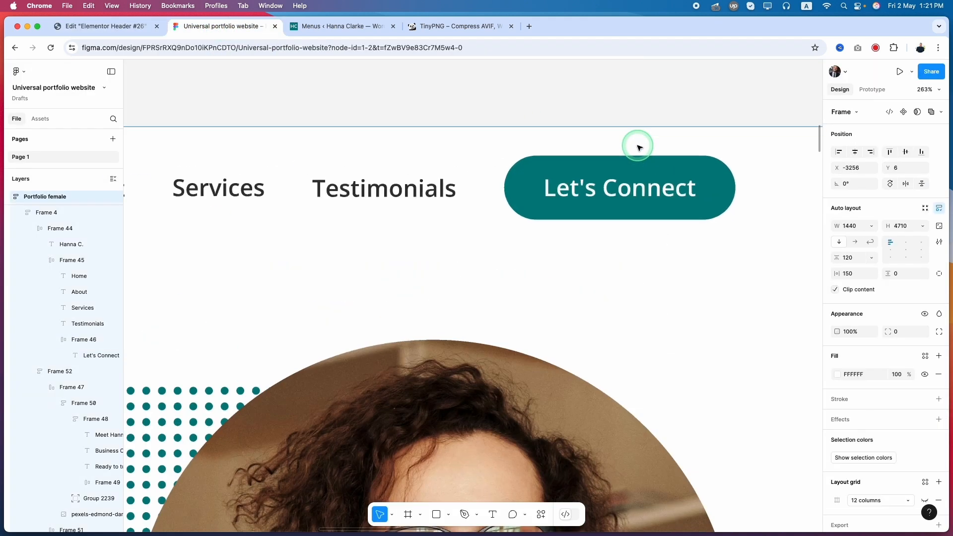
scroll(639, 147, down, 5)
click(104, 26)
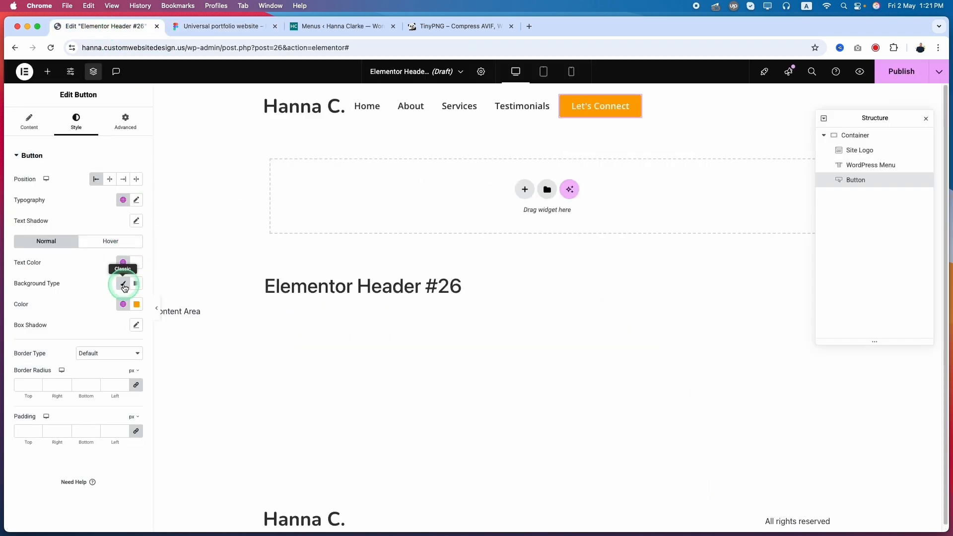
click(123, 303)
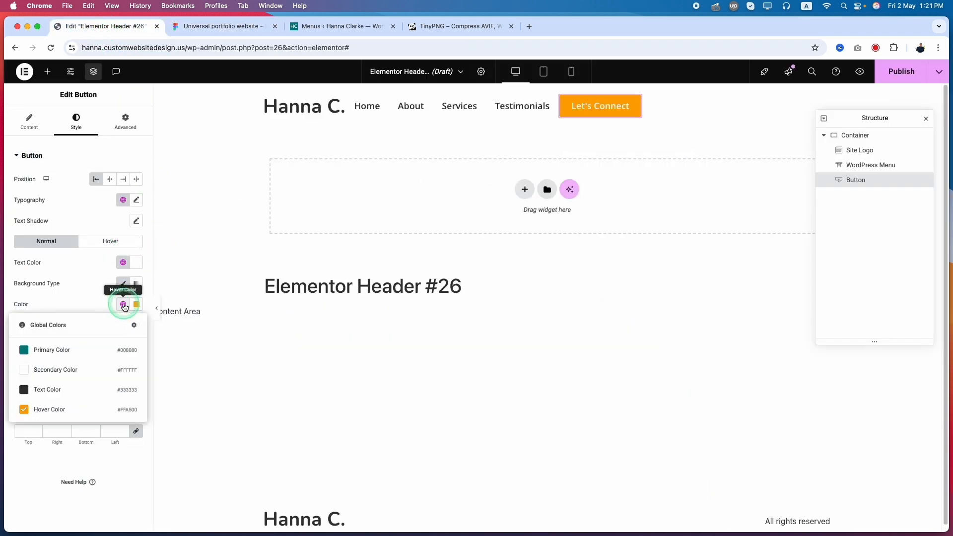
click(61, 354)
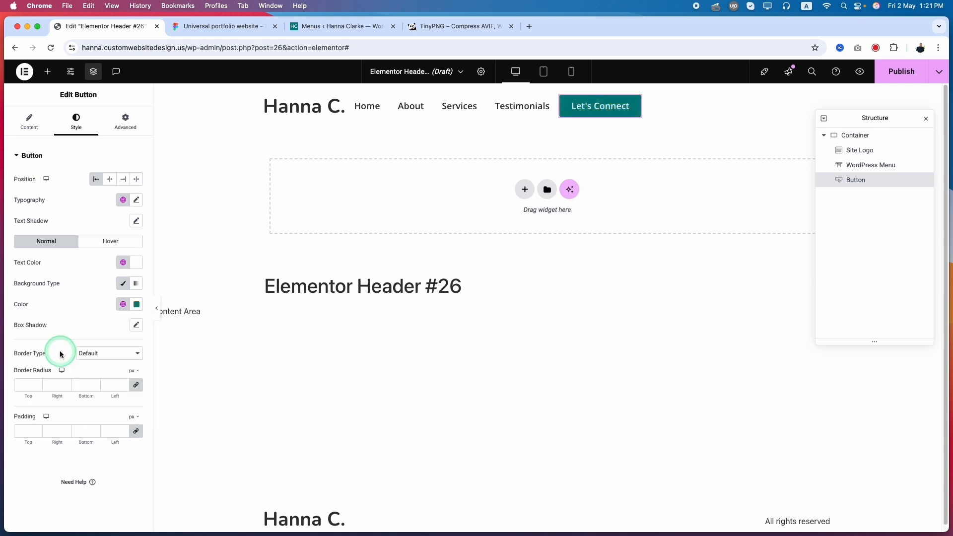
Step: Set the button's hover text to Secondary Color, its hover background to Hover Color and its hover animation to Grow
click(110, 241)
click(124, 264)
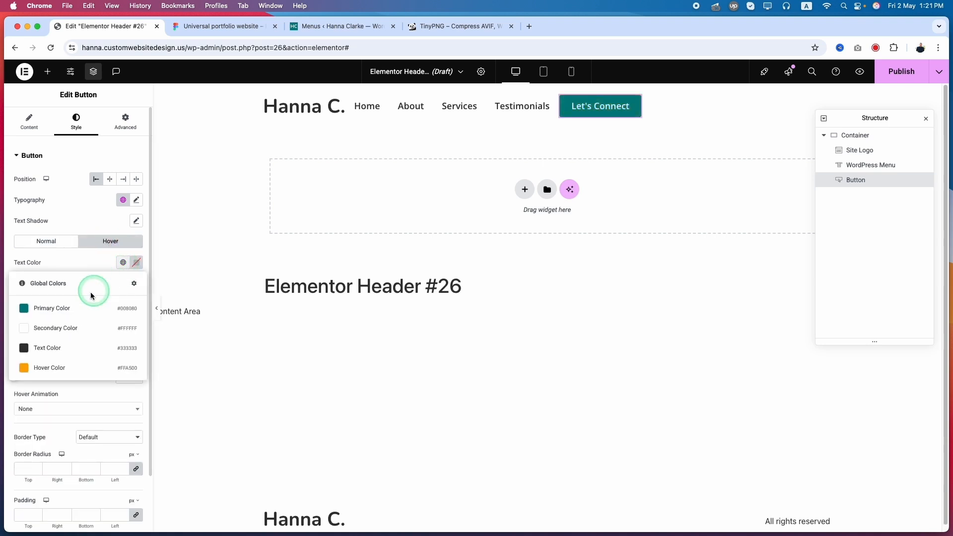
click(67, 309)
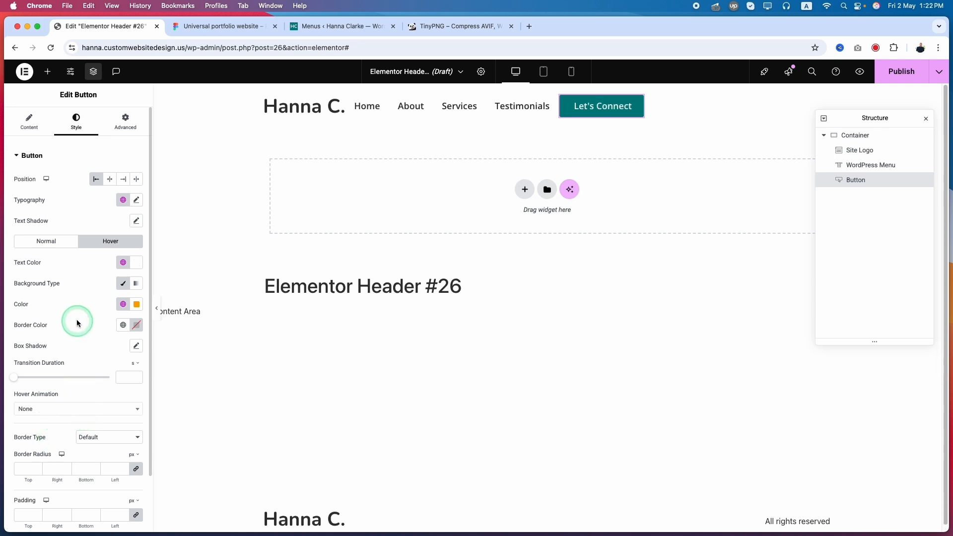
click(81, 411)
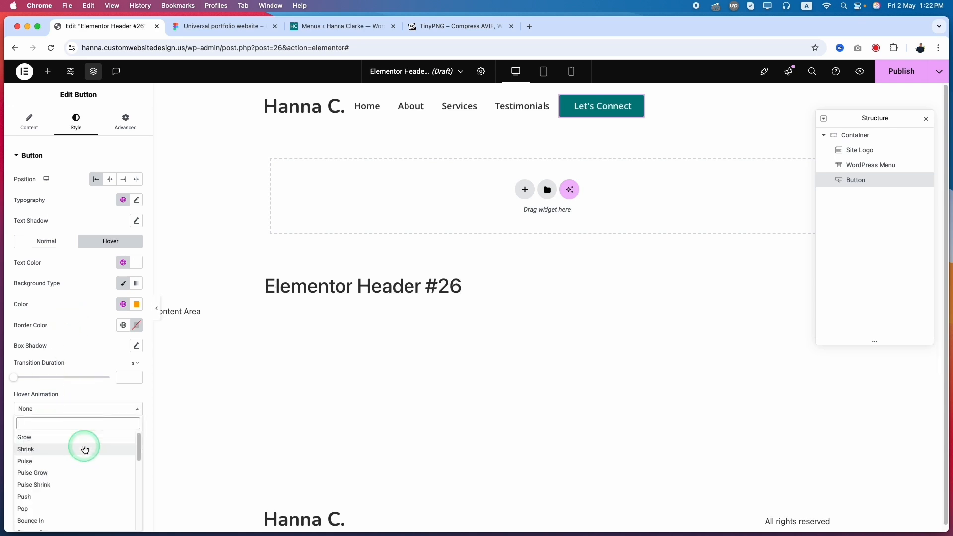
click(82, 438)
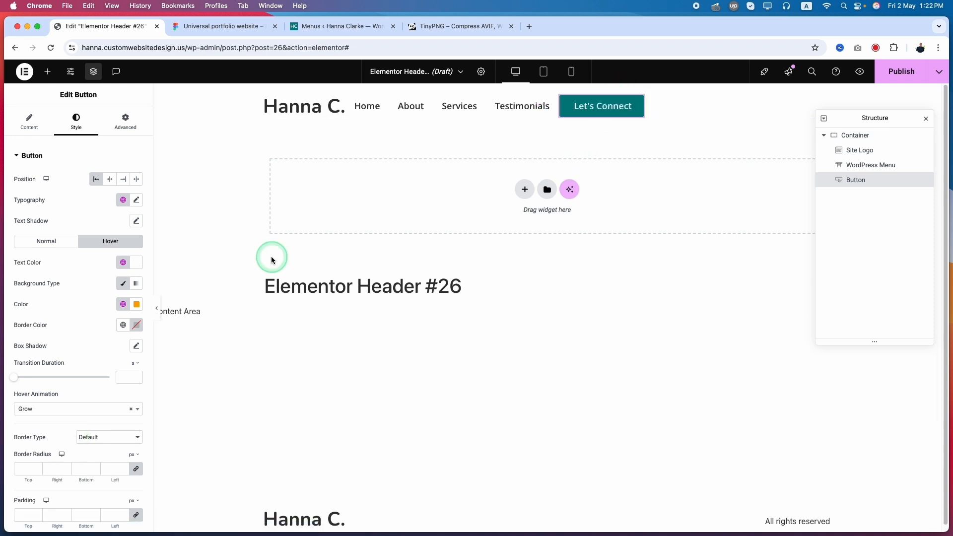
Step: Check the Let's Connect button's corner radius in Figma, and set the Elementor button's border radius to 30 px on all corners
scroll(61, 203, down, 2)
scroll(61, 202, up, 1)
click(62, 202)
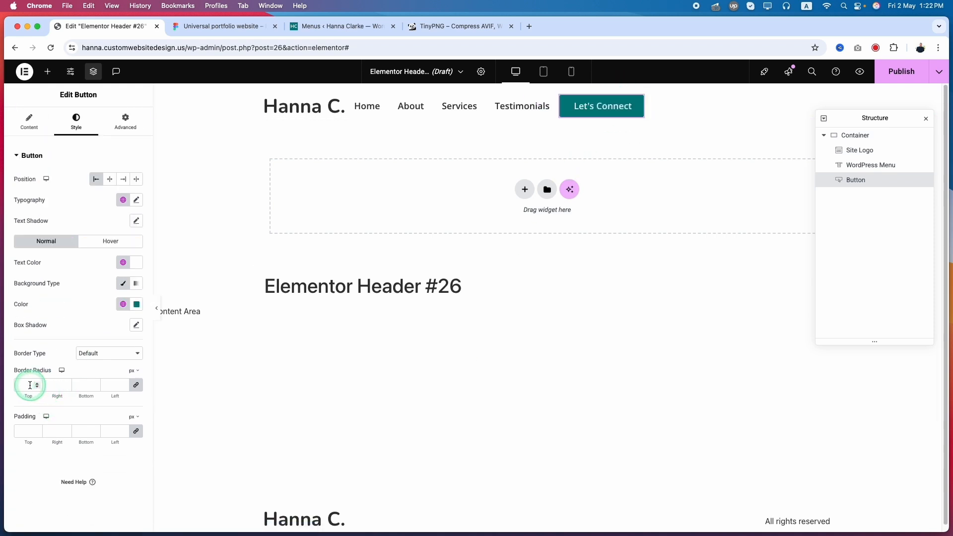
click(221, 25)
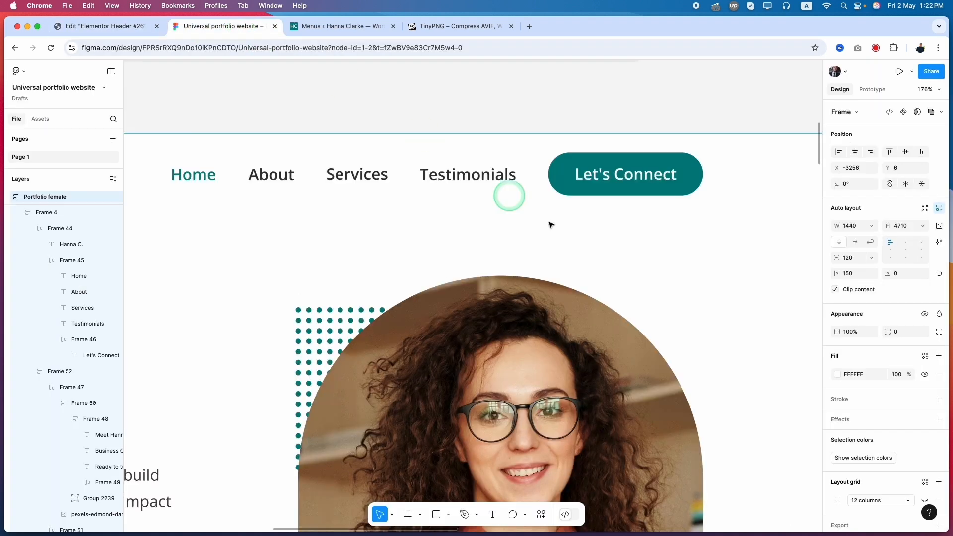
double_click(693, 170)
double_click(693, 169)
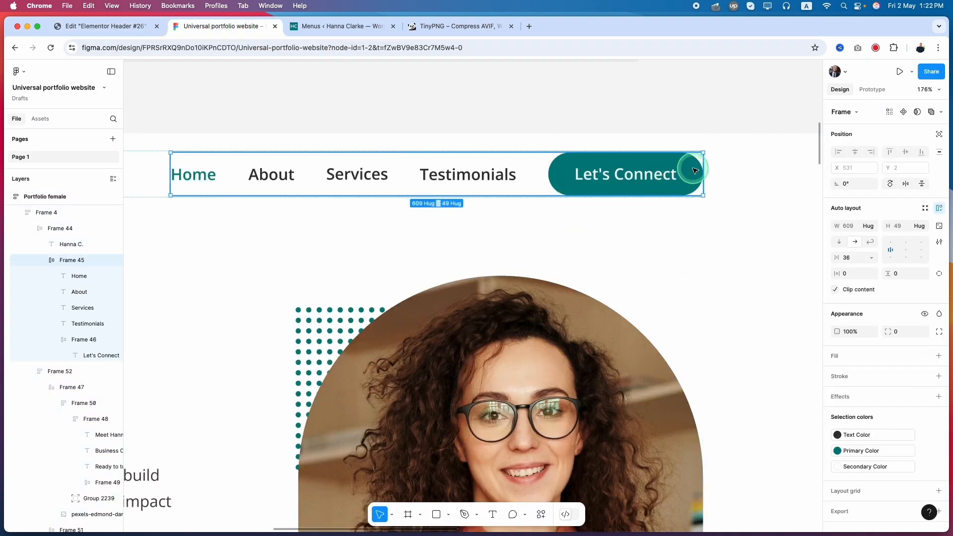
double_click(693, 169)
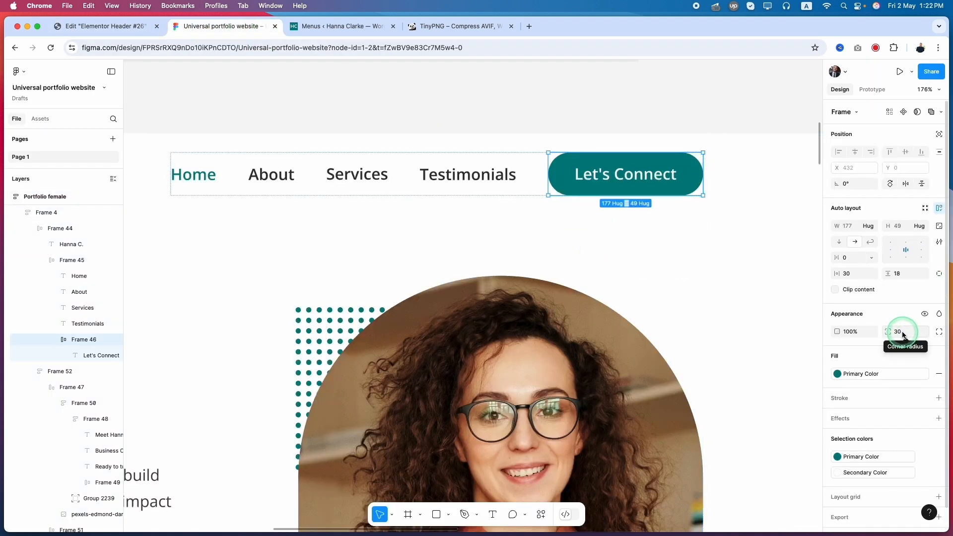
key(ctrl+shift+Tab)
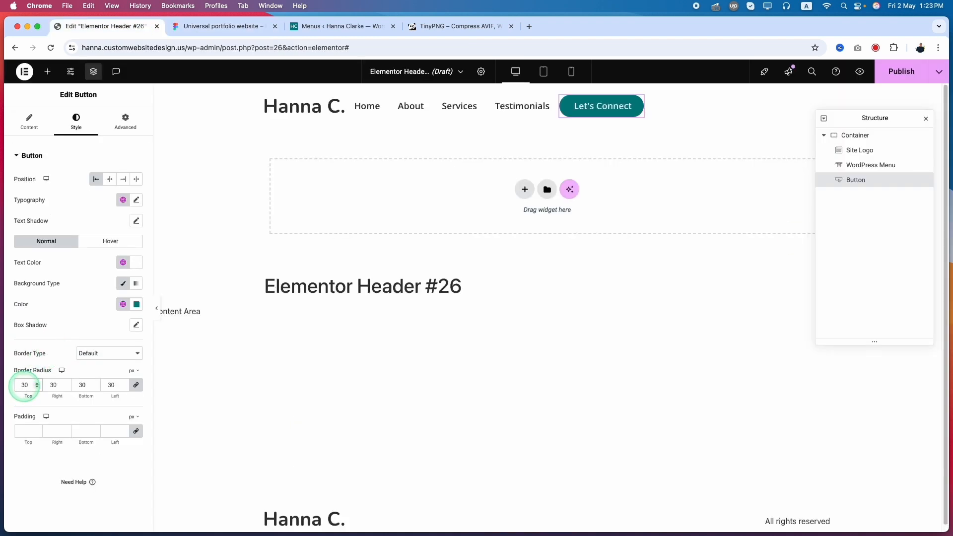
Step: Measure the button's inner spacing in Figma, and set the Elementor button's padding to 18 px top and bottom and 30 px right and left
click(25, 435)
text(0)
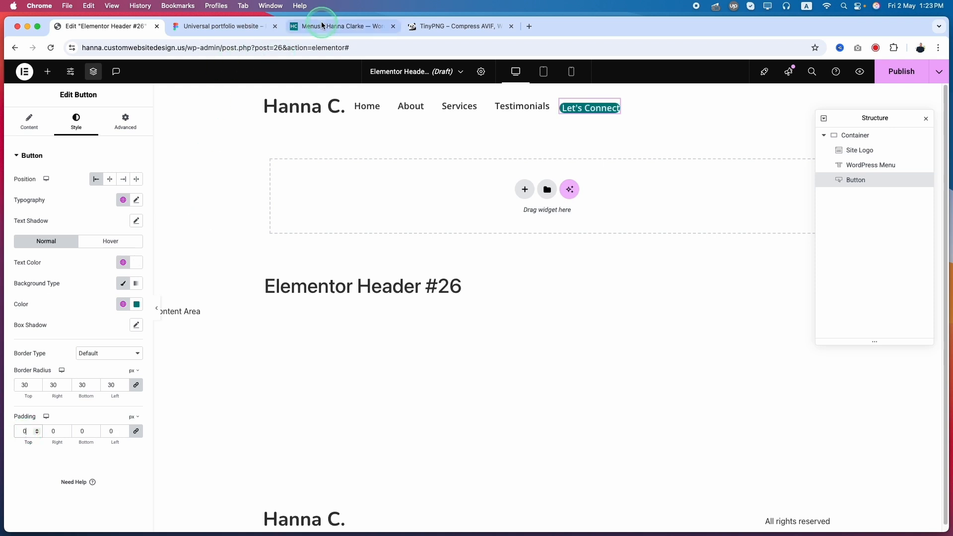
click(226, 25)
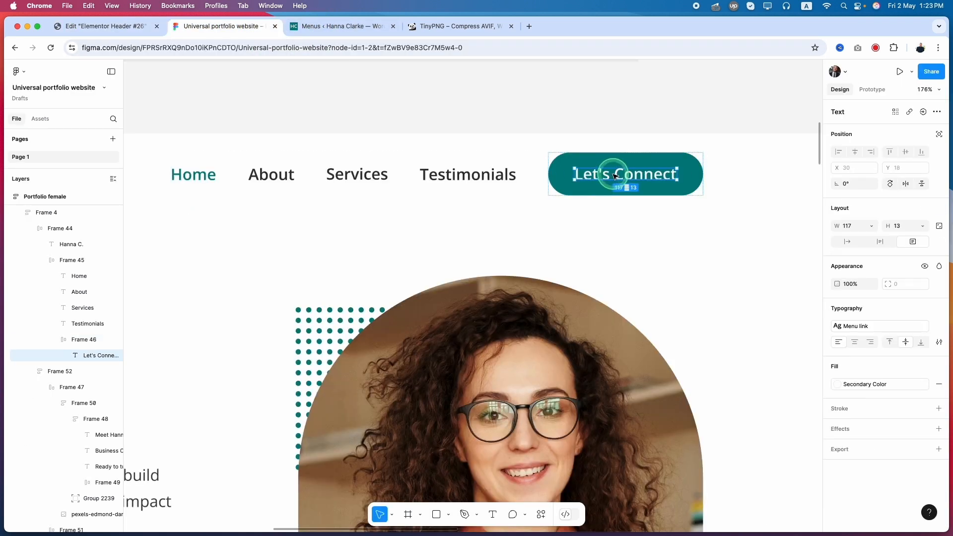
key(alt)
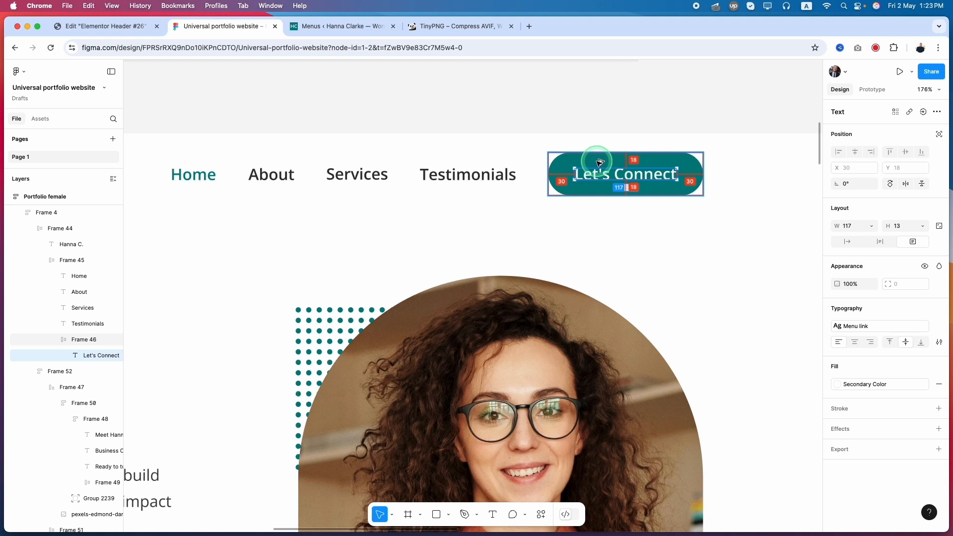
click(127, 26)
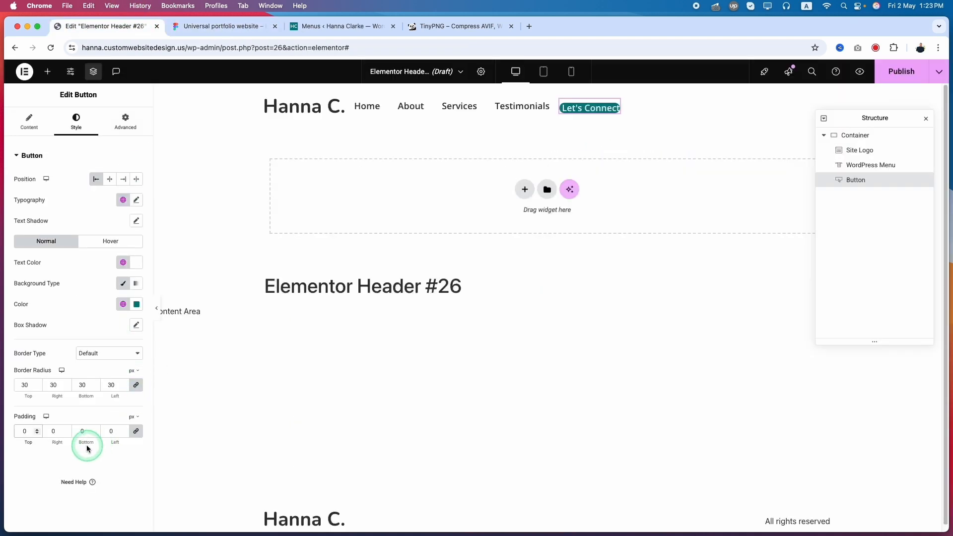
text(18)
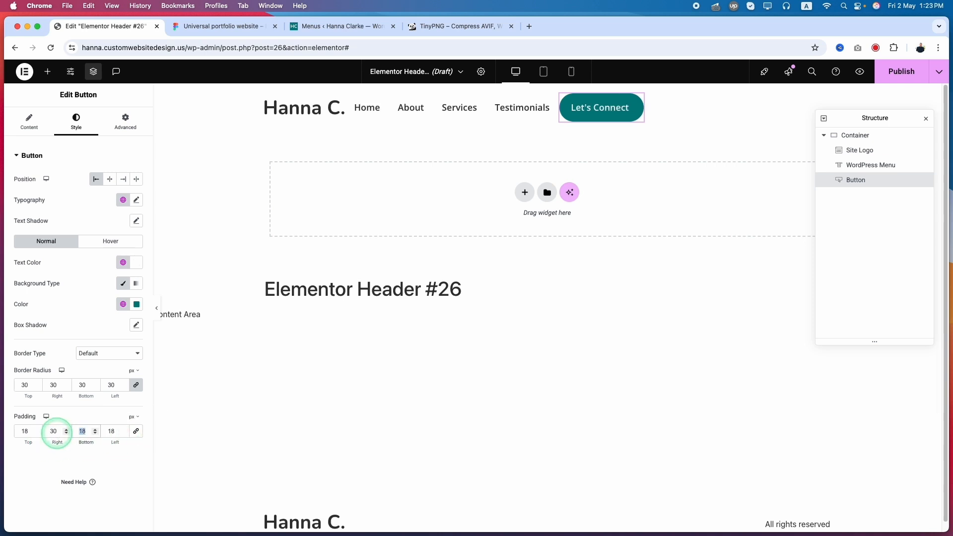
text(30)
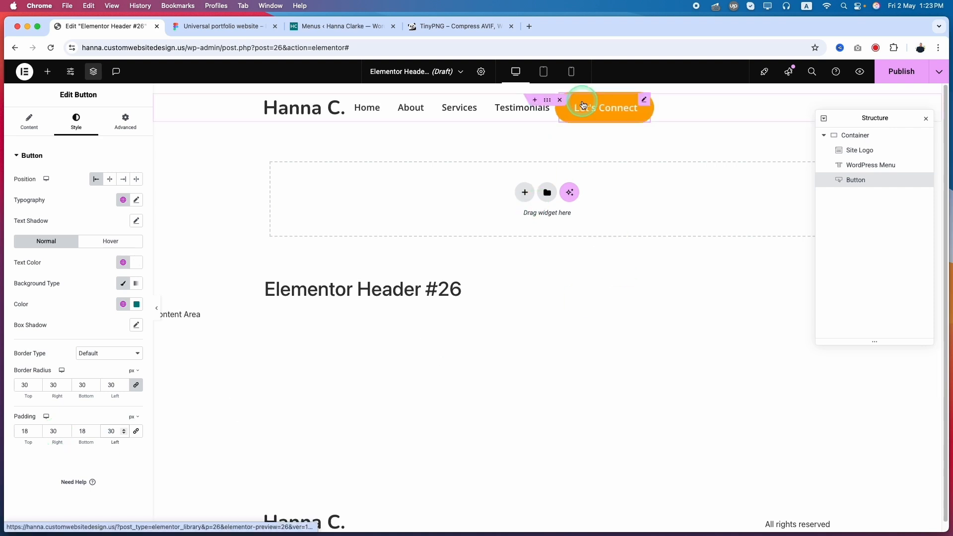
Step: Compare the header layout in Figma, set the Elementor header container's justify content to Space Between, and move the Structure panel clear of the button
click(221, 26)
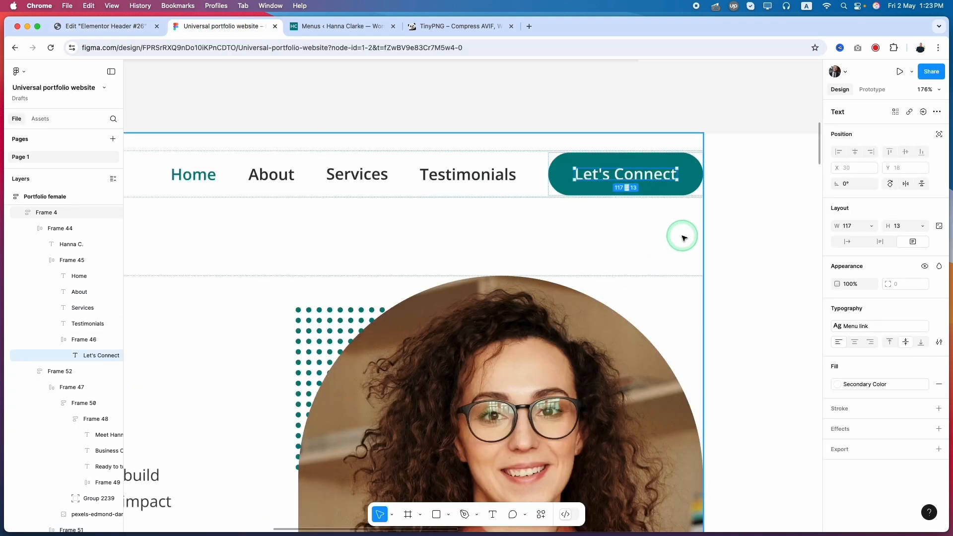
scroll(675, 245, down, 5)
click(536, 218)
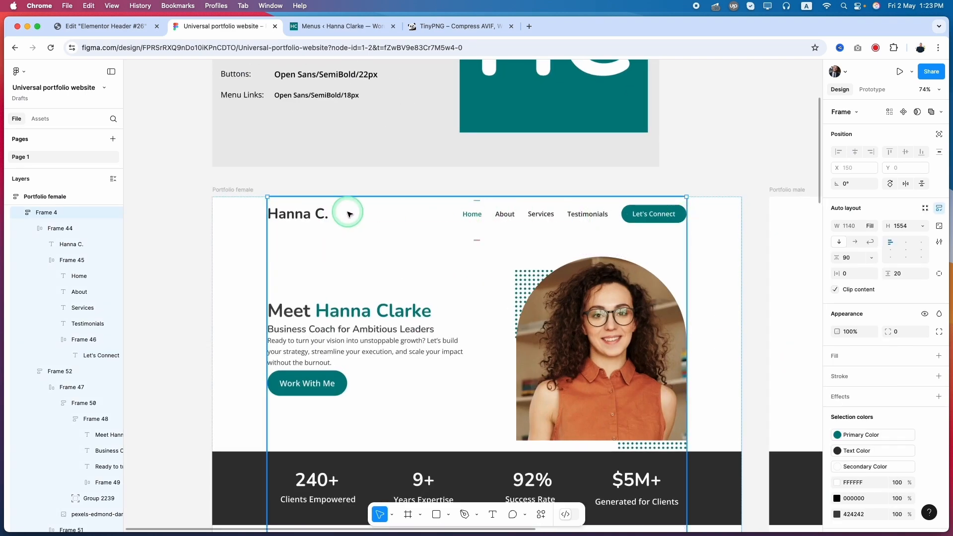
click(99, 27)
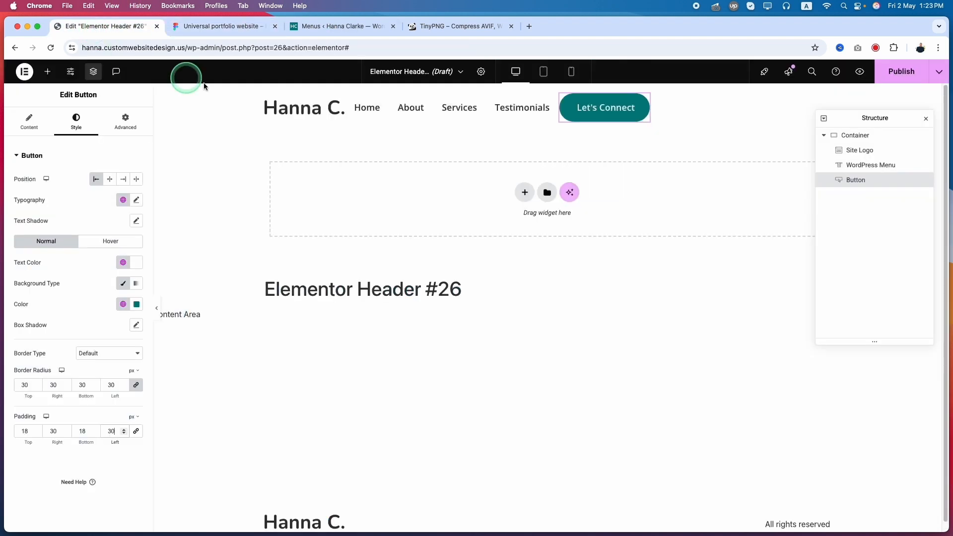
click(845, 137)
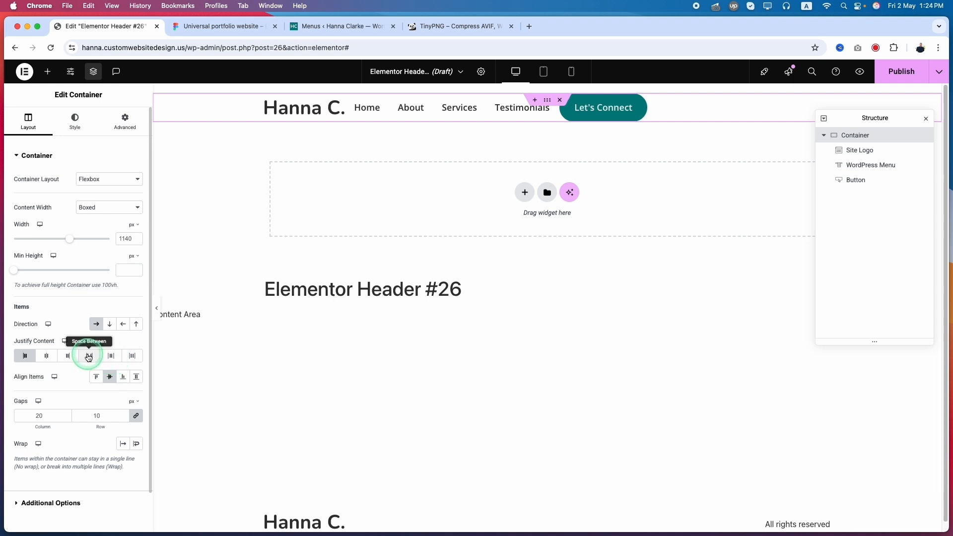
click(89, 356)
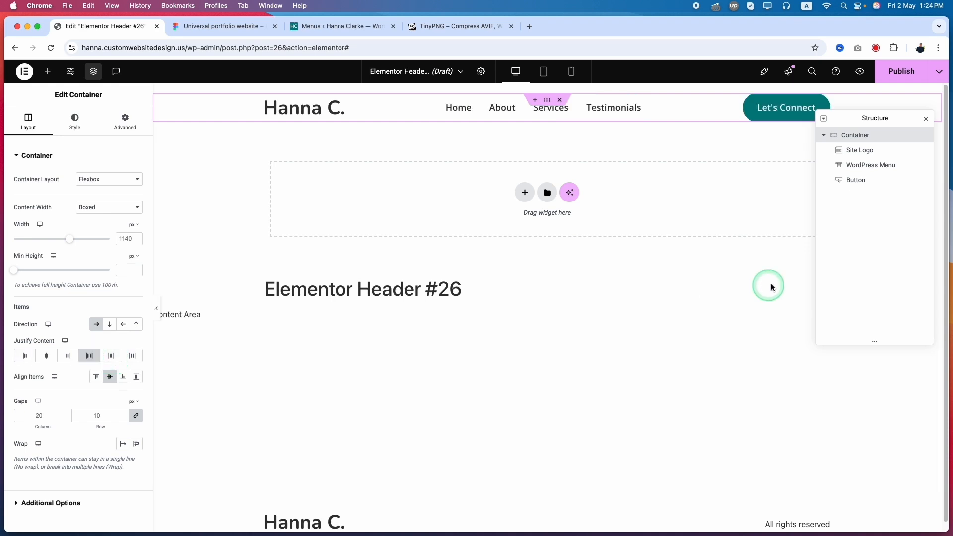
drag(902, 121, 906, 213)
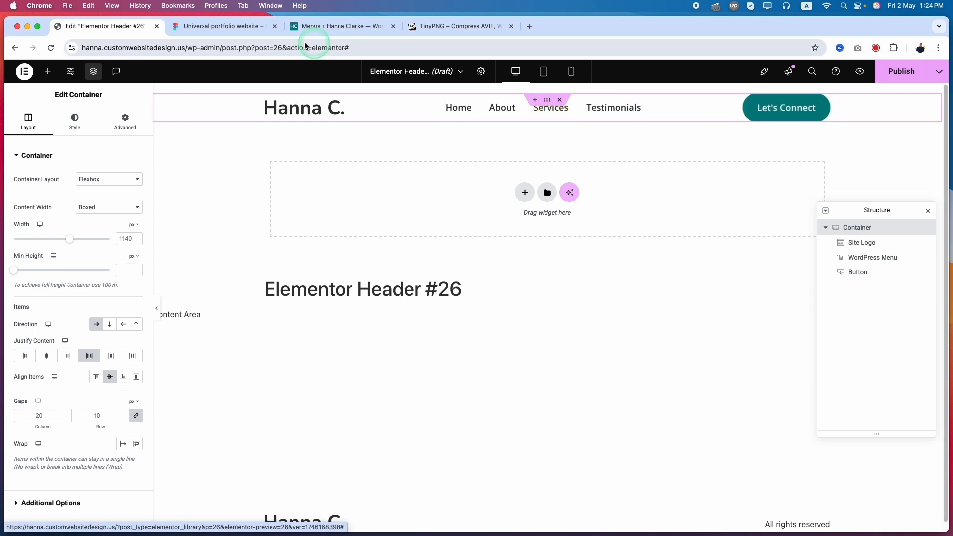
Step: Check in the Figma header how the menu links and the Let's Connect button are grouped and spaced
click(221, 25)
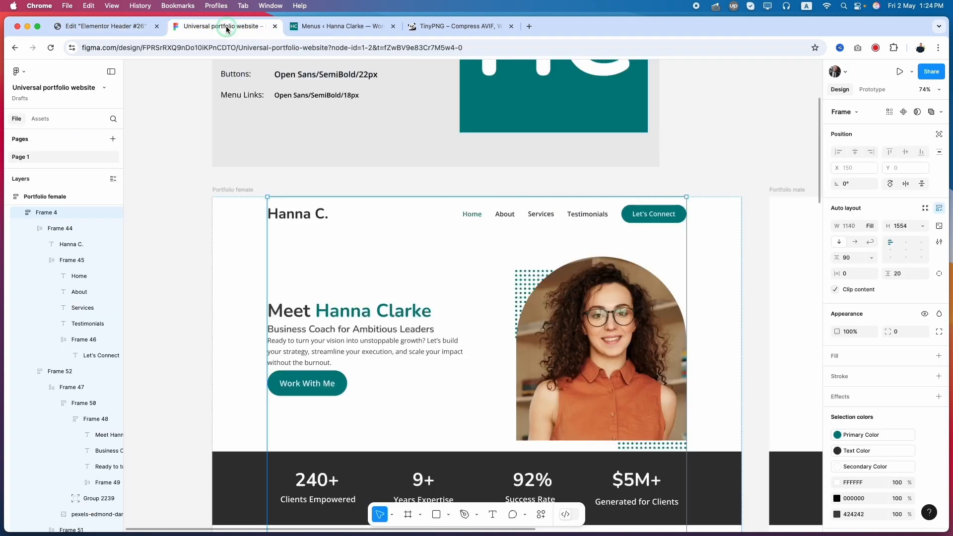
click(602, 210)
click(602, 212)
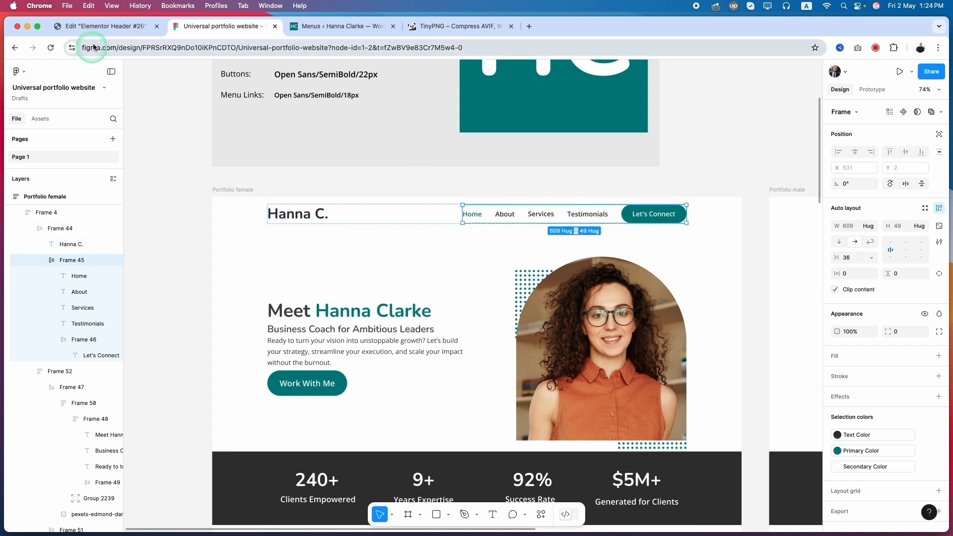
Step: In the Elementor header, insert a new container between the site logo and the WordPress menu
click(104, 25)
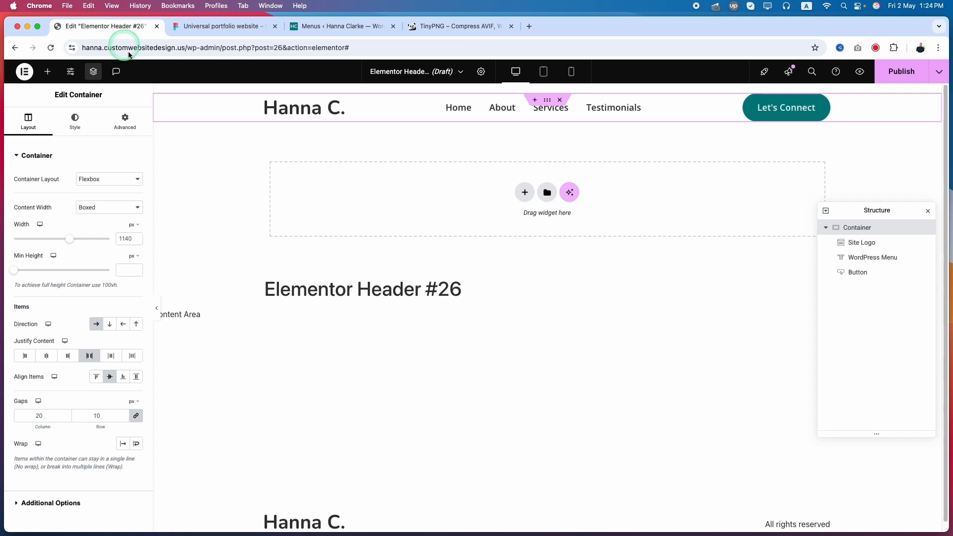
click(48, 72)
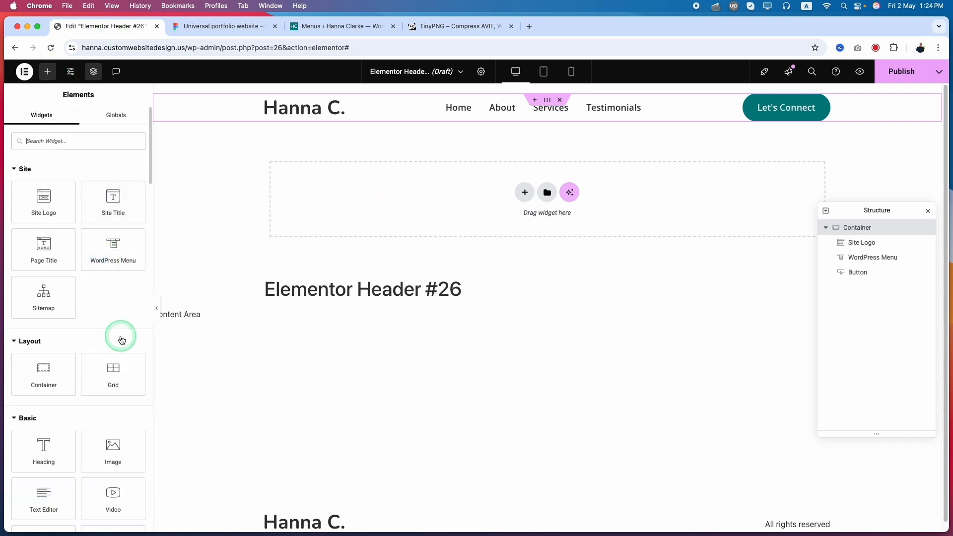
scroll(119, 348, down, 2)
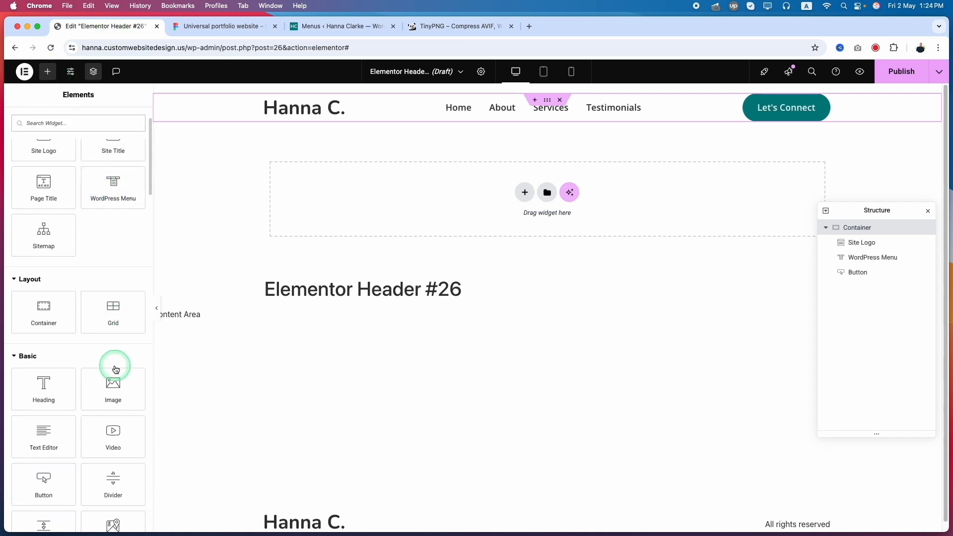
scroll(115, 370, up, 1)
drag(41, 334, 451, 106)
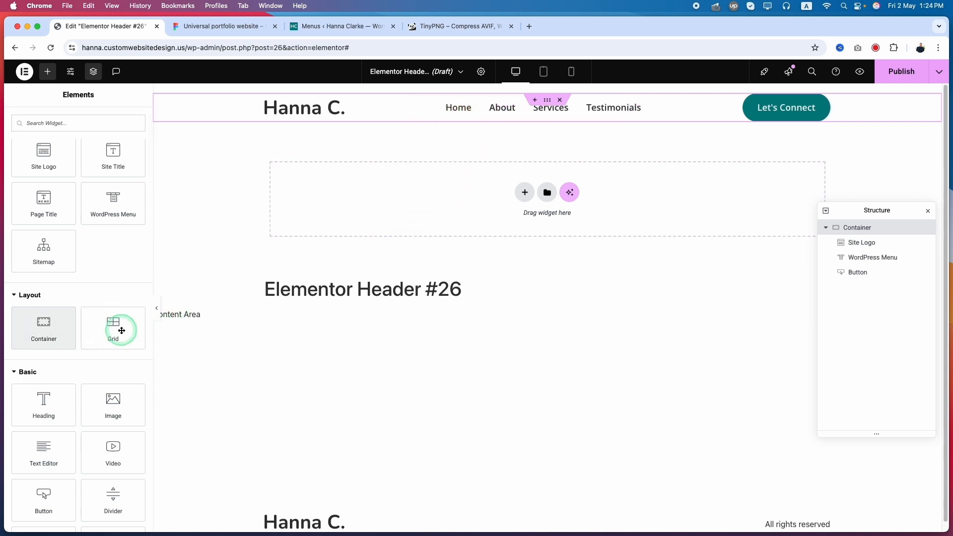
drag(46, 334, 604, 117)
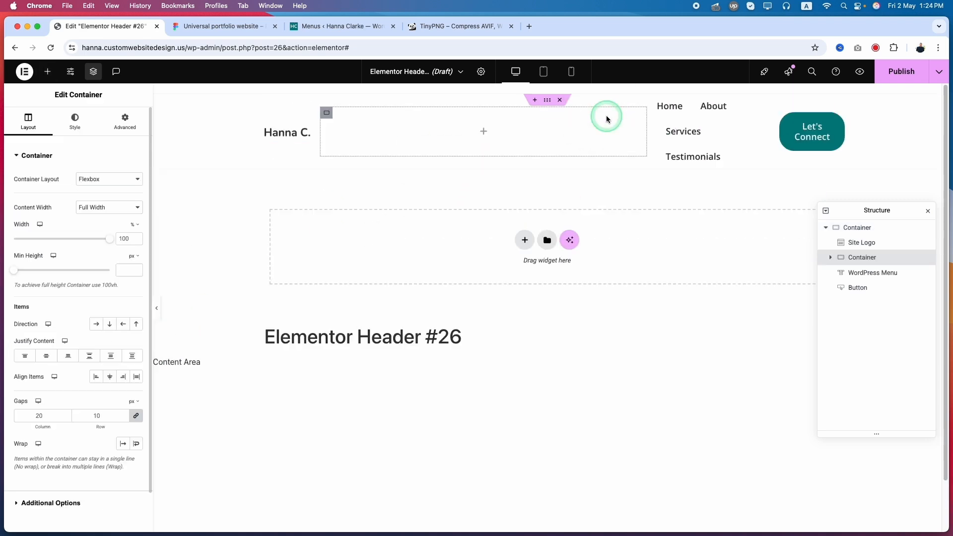
Step: Unlink the new inner container's gaps, and set the column gap to 36 px and the row gap to 0
click(122, 126)
click(133, 184)
click(135, 231)
click(35, 130)
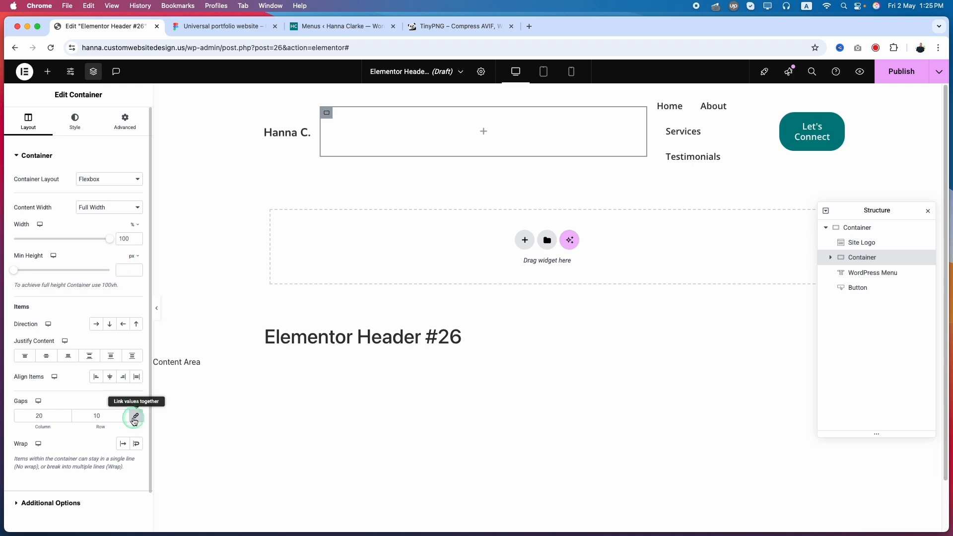
click(44, 413)
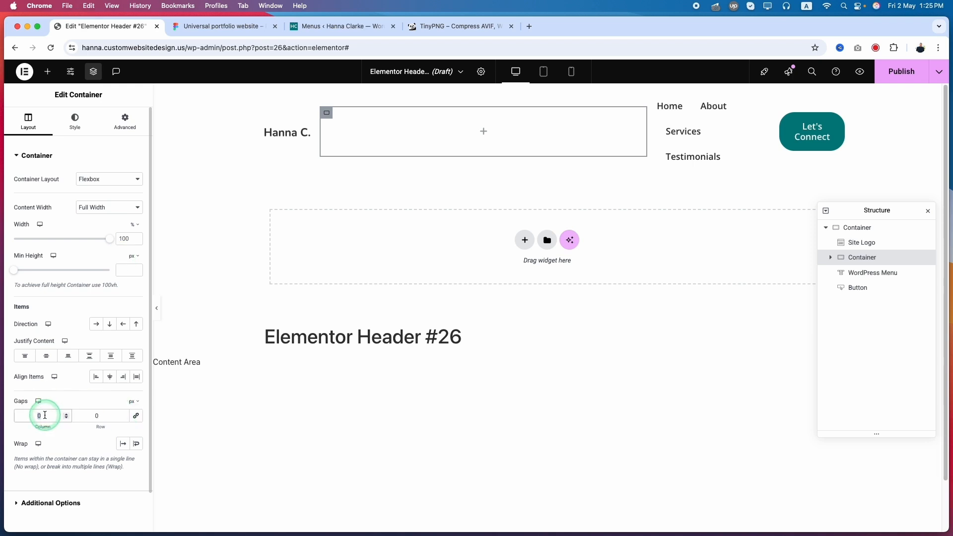
text(36)
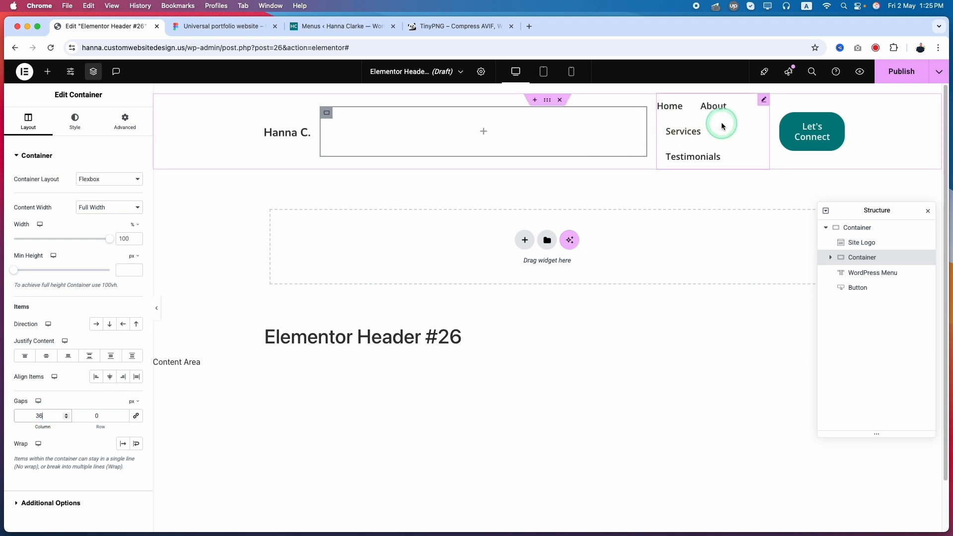
Step: Move the WordPress Menu and the Button widgets into the inner container, with the menu above the button
click(793, 239)
click(861, 258)
click(863, 287)
mouse_move(862, 288)
mouse_down()
mouse_move(861, 256)
mouse_move(867, 284)
mouse_move(883, 270)
mouse_move(847, 285)
mouse_move(860, 276)
mouse_up()
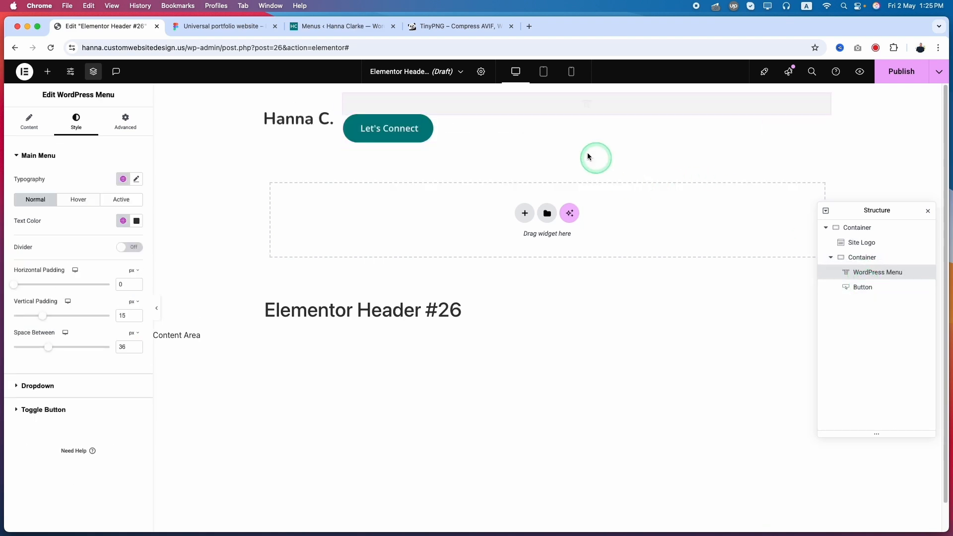
Step: Set the inner container's direction to a horizontal row and its justify content to End
click(861, 258)
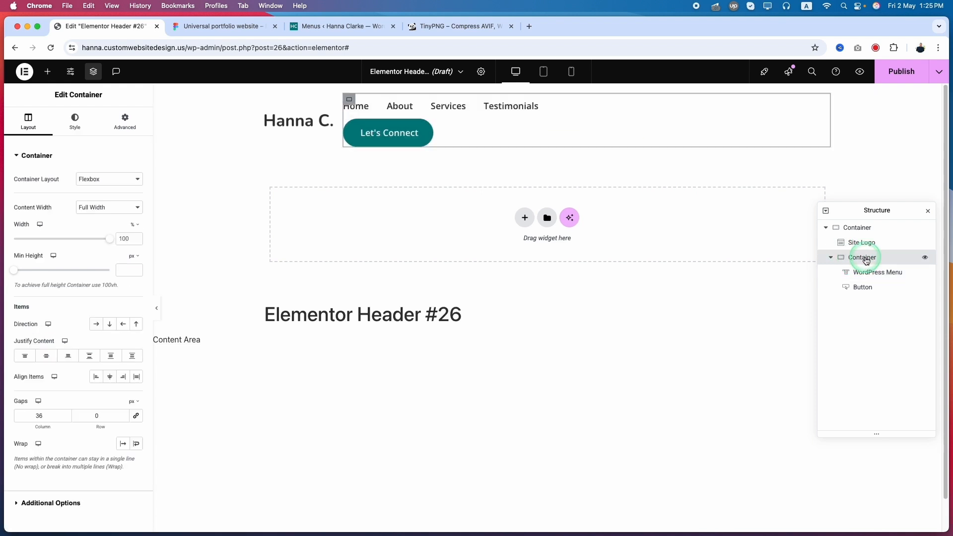
click(98, 324)
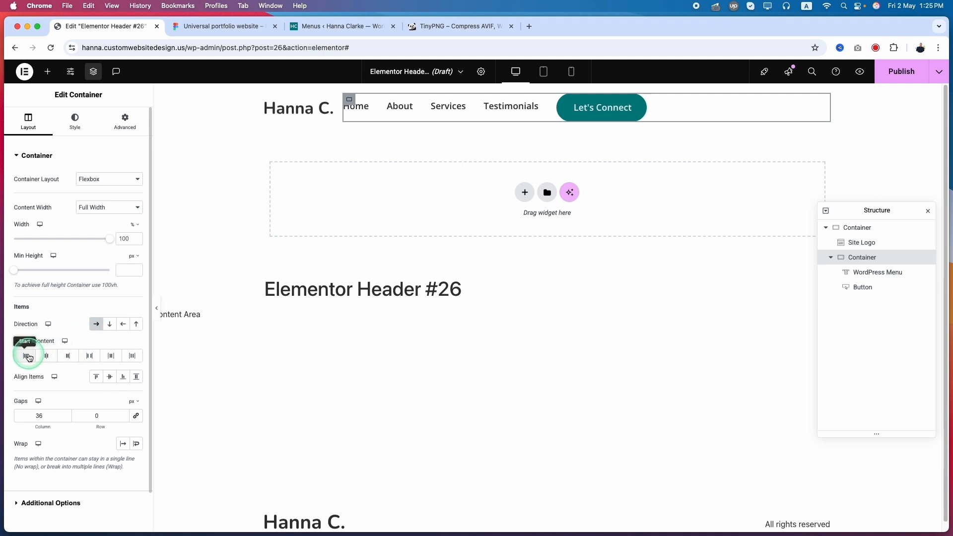
click(68, 355)
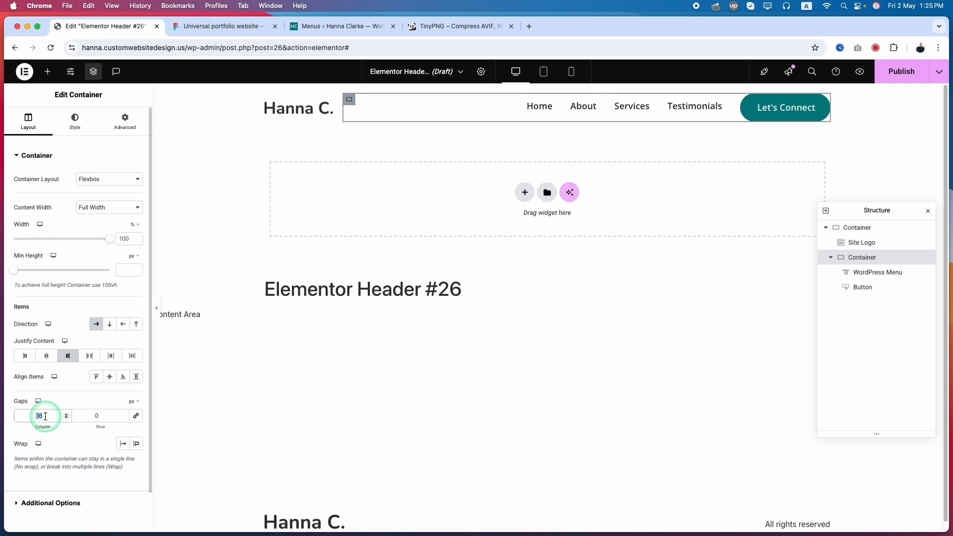
Step: Try a column gap of 0 on the inner container, and restore it to 36 px
text(0)
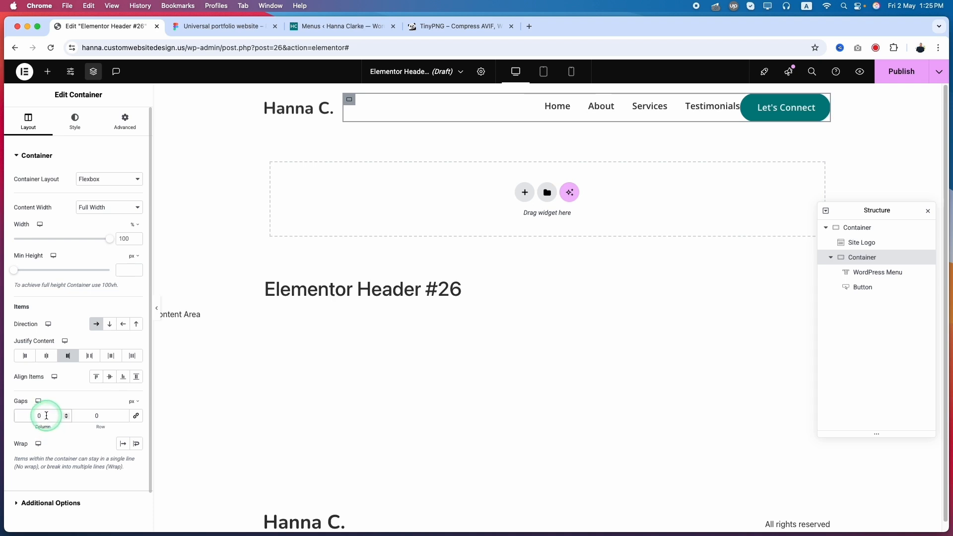
key(super+a)
text(36)
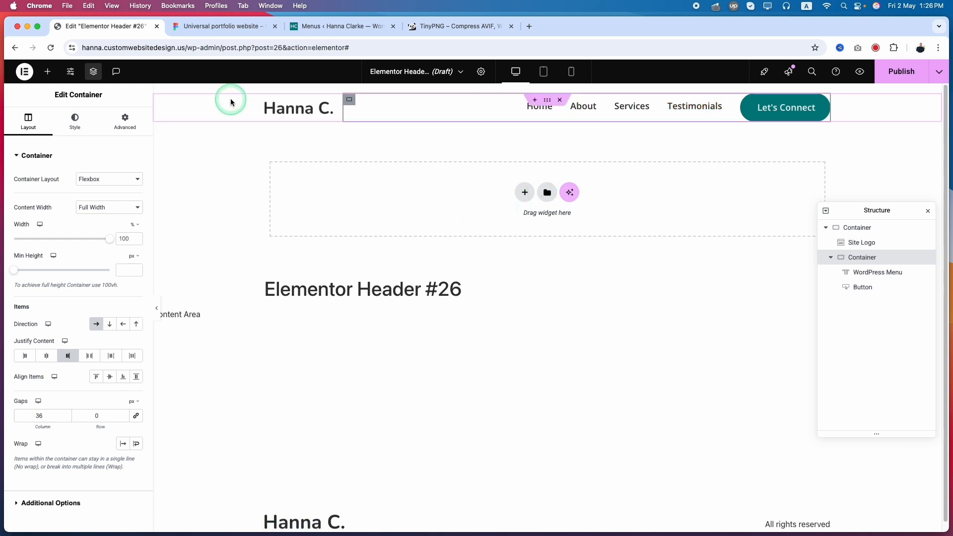
Step: Select the outer header container and compare its layout with the page frame in the Figma design
click(541, 101)
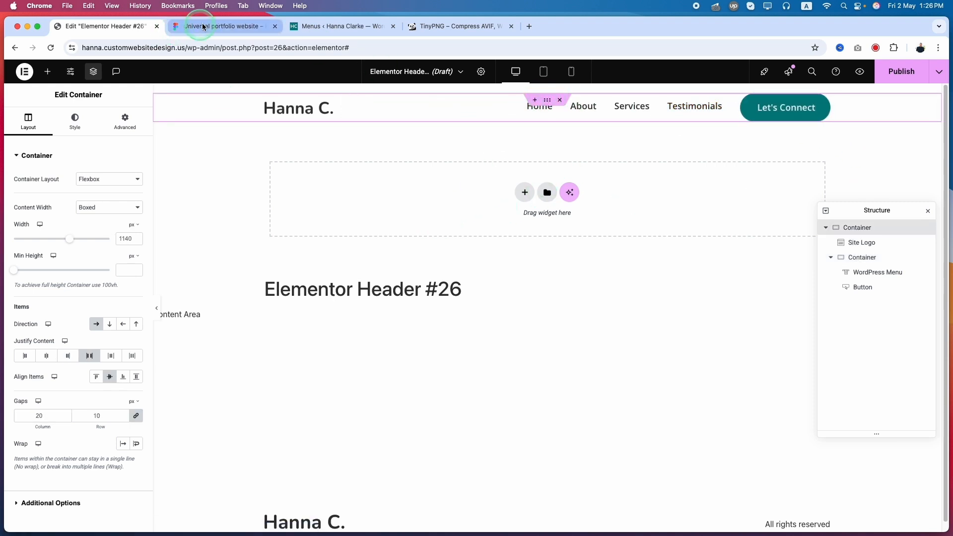
click(182, 31)
click(223, 233)
click(328, 248)
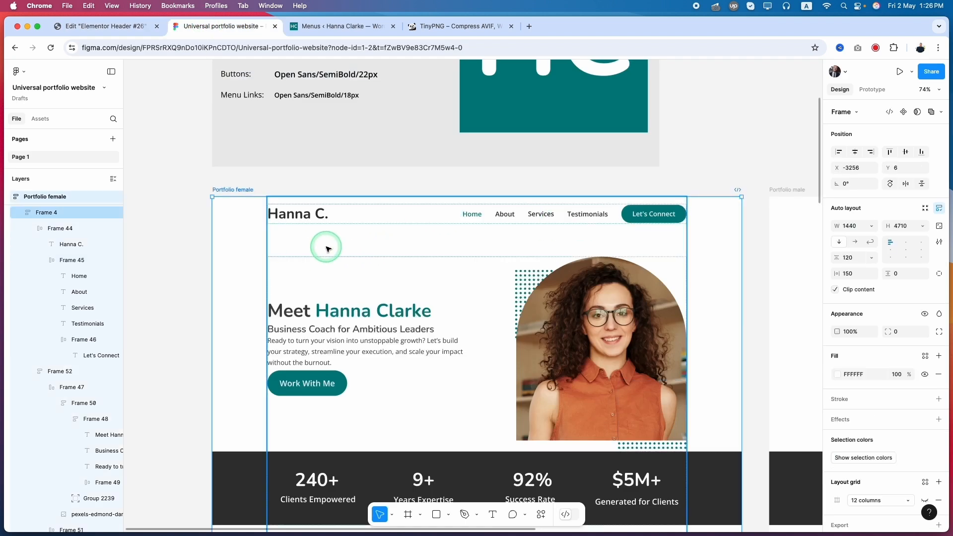
Step: Return to the Elementor editor and preview the header changes in a new browser tab
click(99, 28)
click(863, 73)
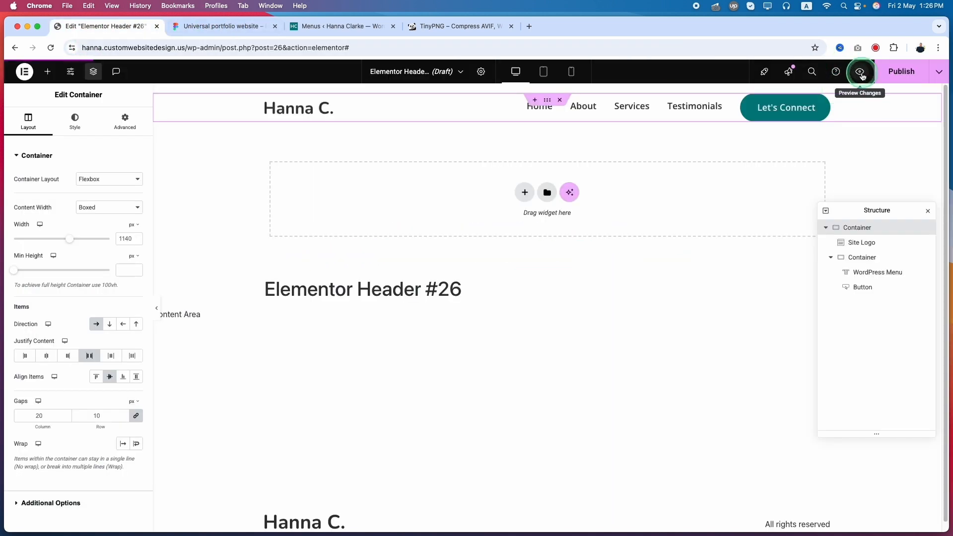
click(861, 73)
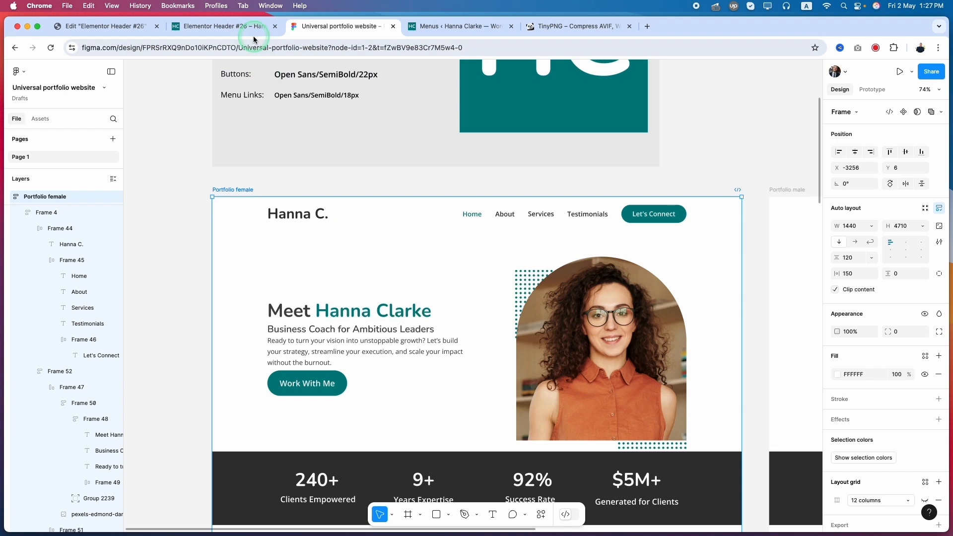
click(251, 31)
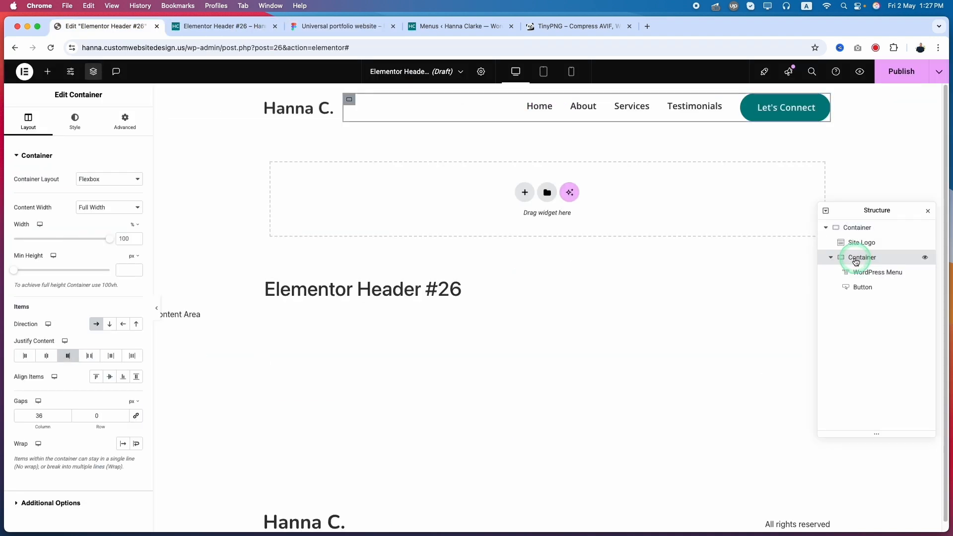
Step: Set the inner container's align items to Center, and compare the header with the preview and the Figma design
click(106, 379)
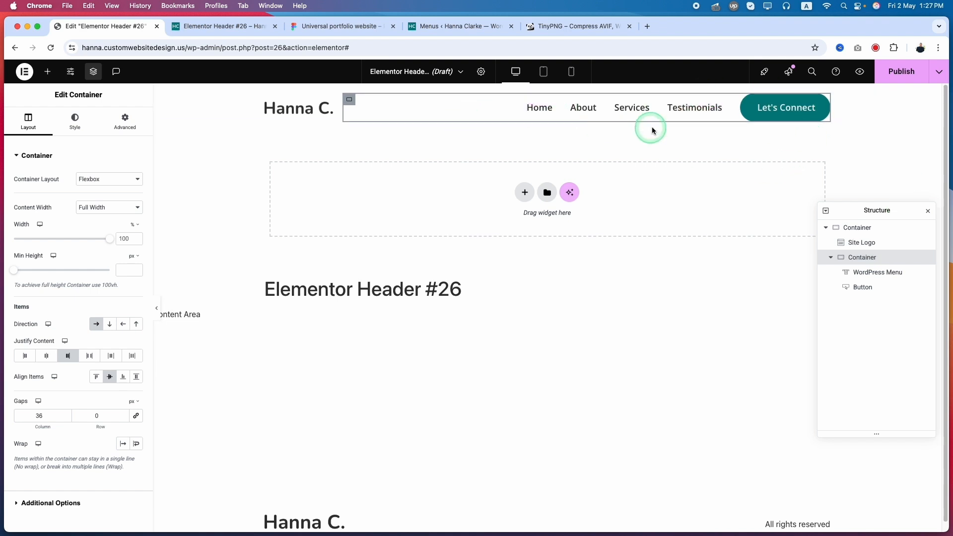
click(259, 30)
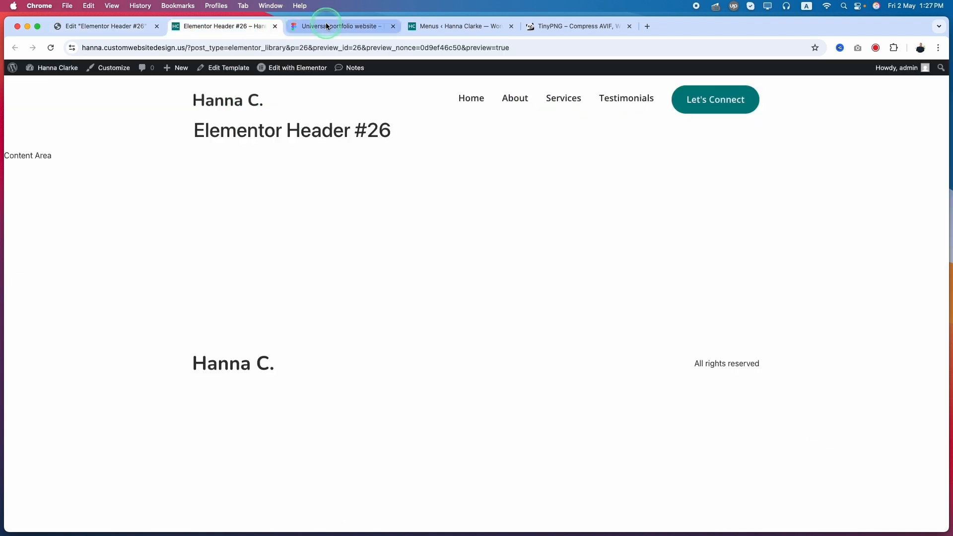
click(322, 26)
click(115, 26)
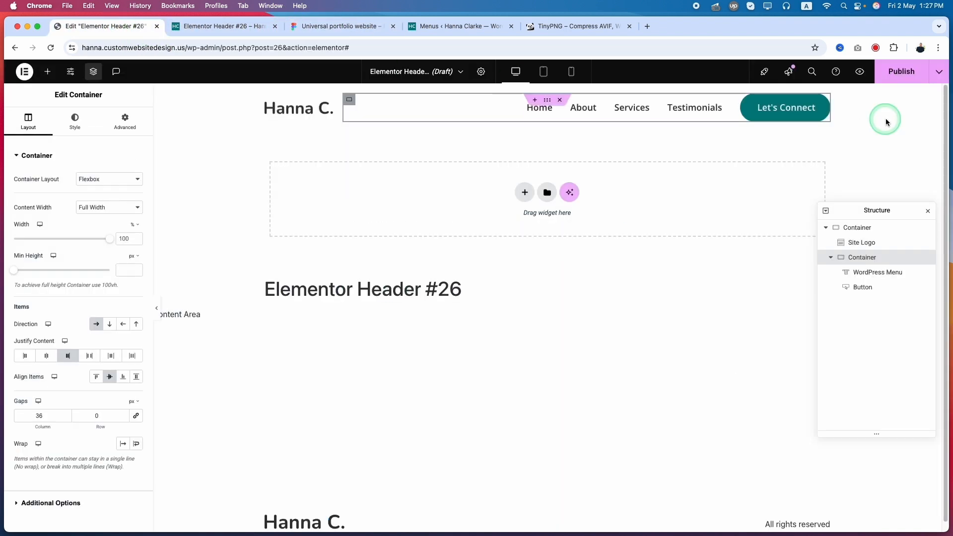
Step: Publish the header template with a display condition that includes the Entire Site, and check it in the preview tab
click(898, 74)
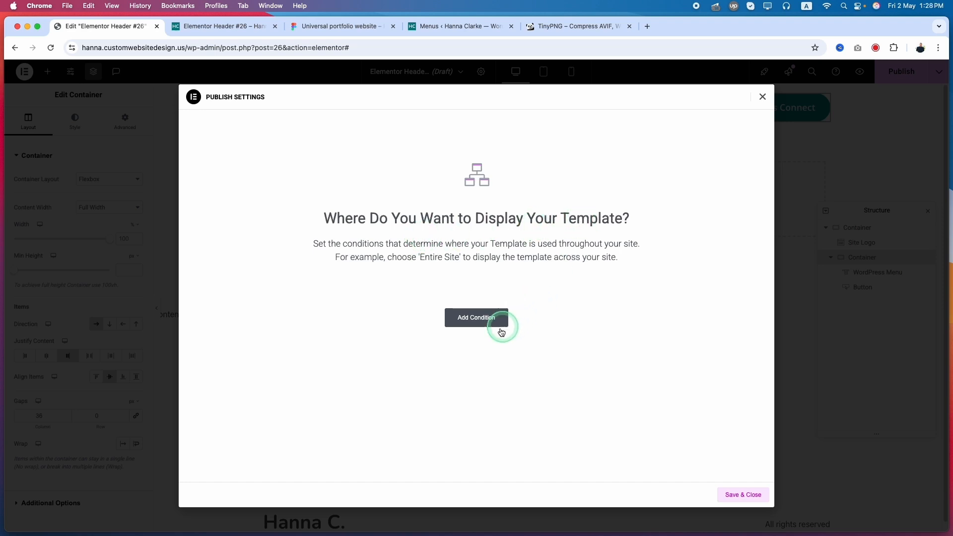
click(472, 321)
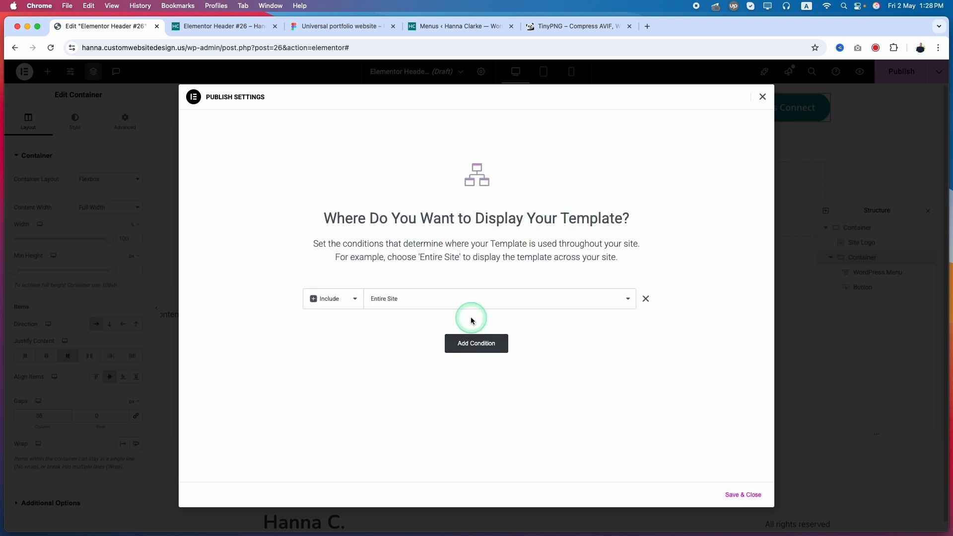
click(329, 298)
click(330, 299)
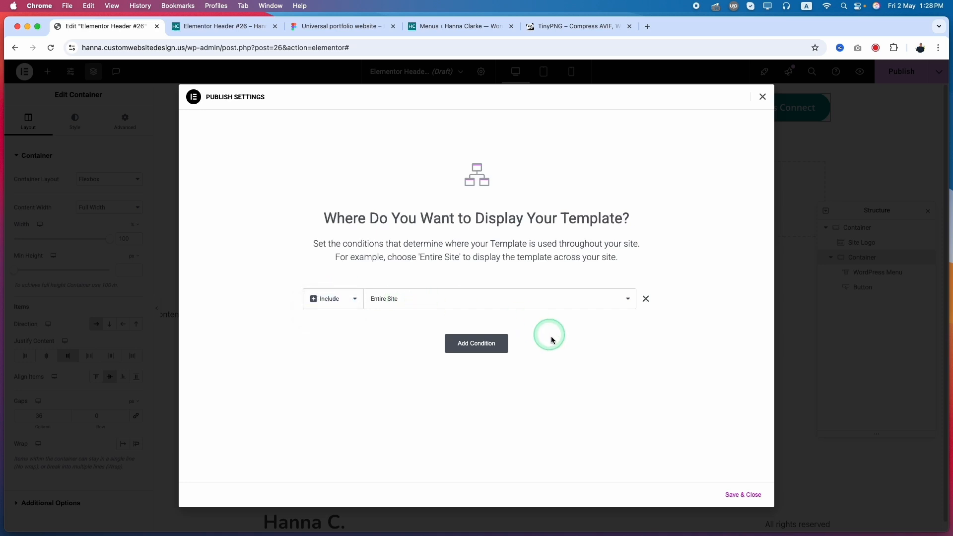
click(445, 336)
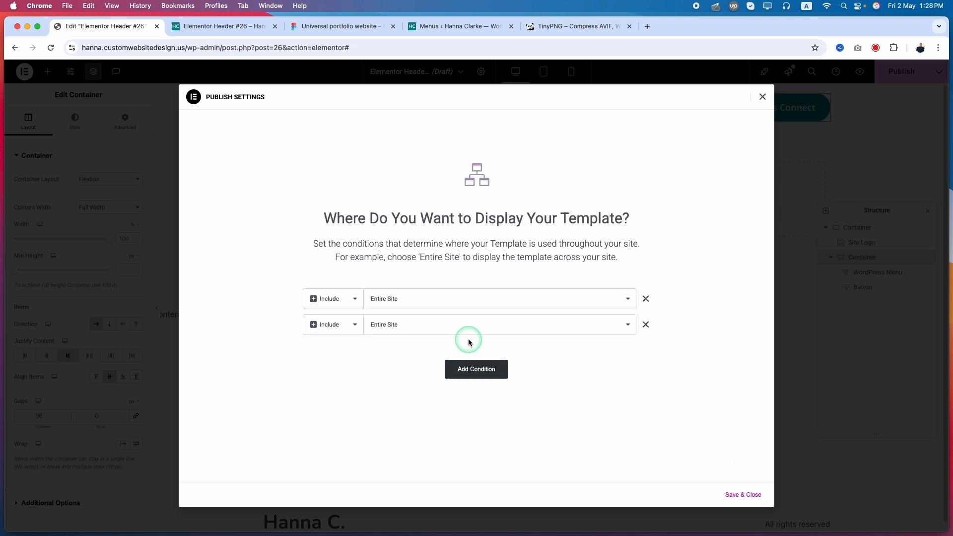
click(645, 324)
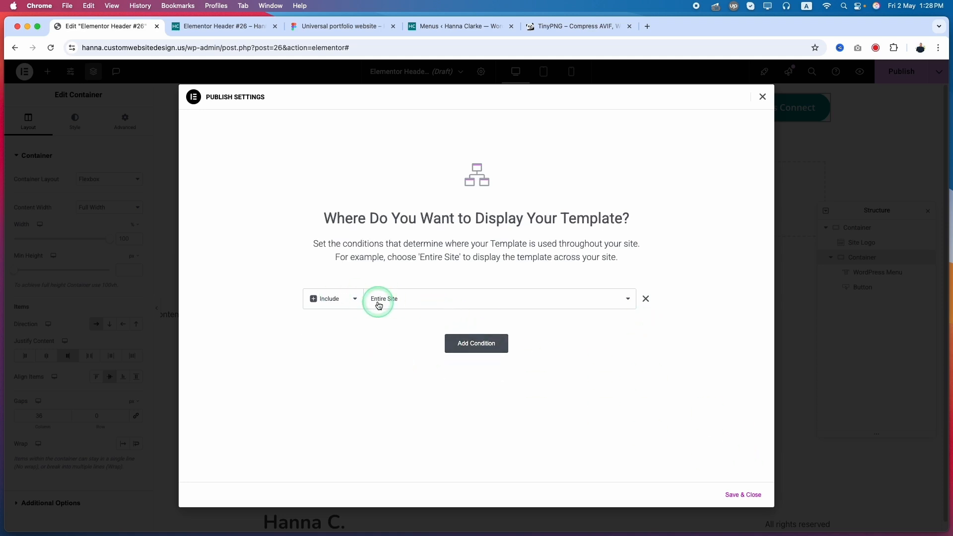
click(739, 496)
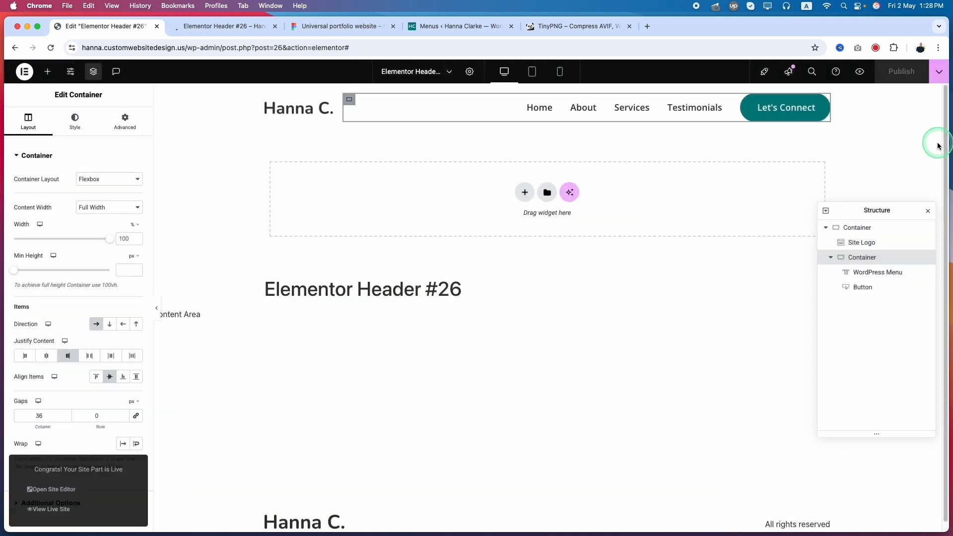
click(209, 28)
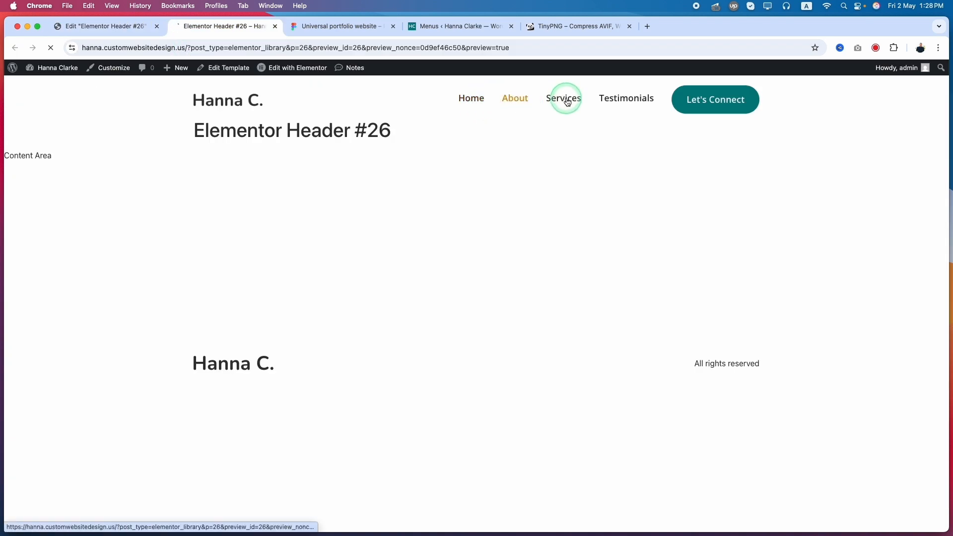
Step: Leave the Elementor editor for the WordPress dashboard at wp-admin, and open the Theme Builder
click(122, 28)
drag(224, 50, 736, 52)
key(BackSpace)
key(Return)
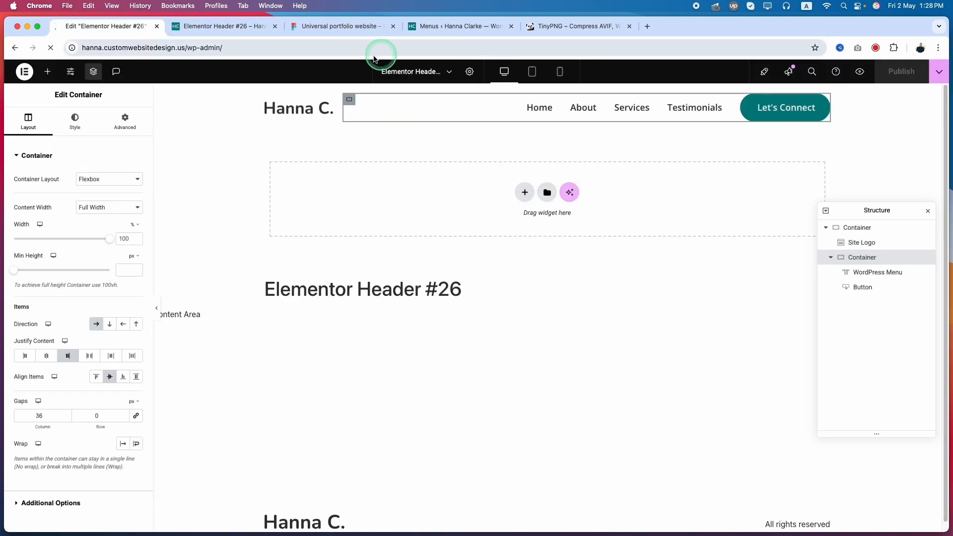
mouse_move(43, 237)
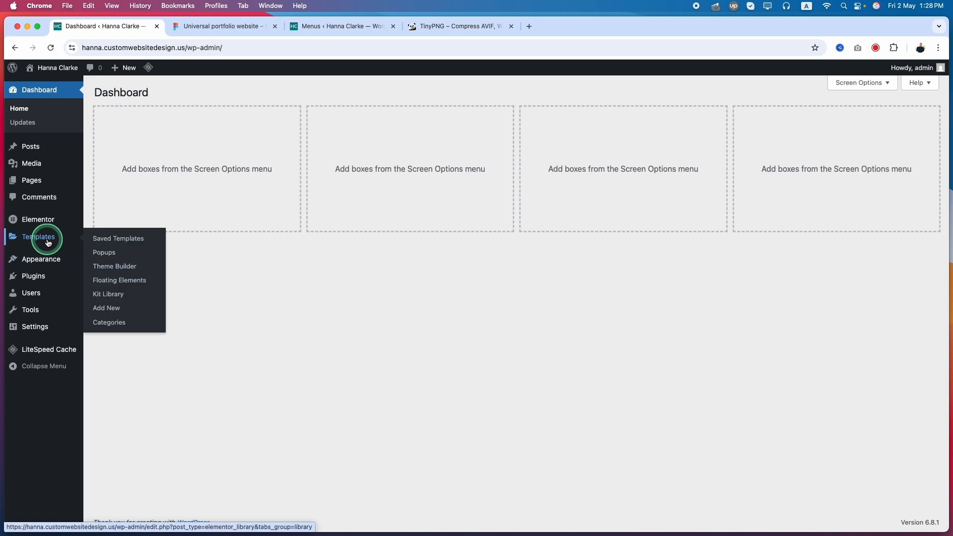
click(107, 272)
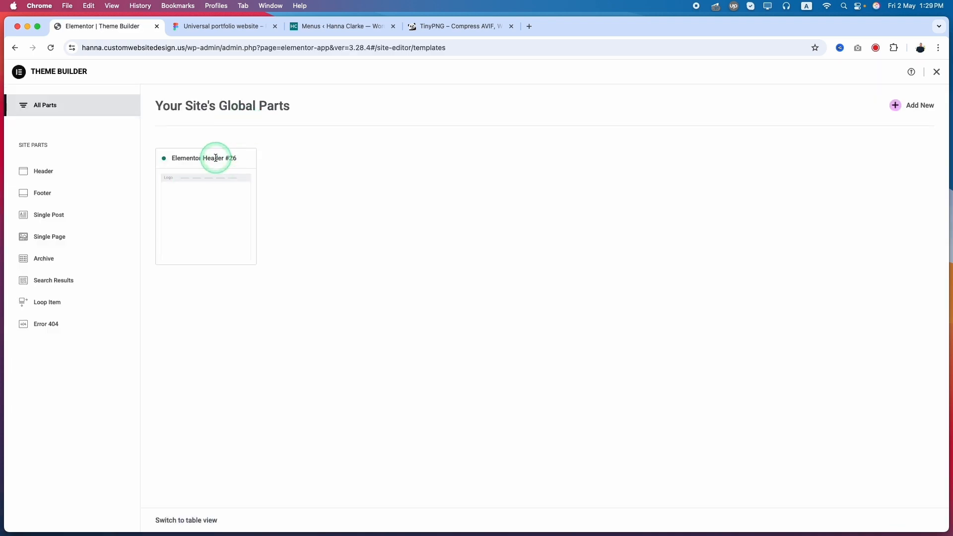
Step: Open the Elementor Header #26 template from the Theme Builder for editing
mouse_move(208, 188)
click(211, 206)
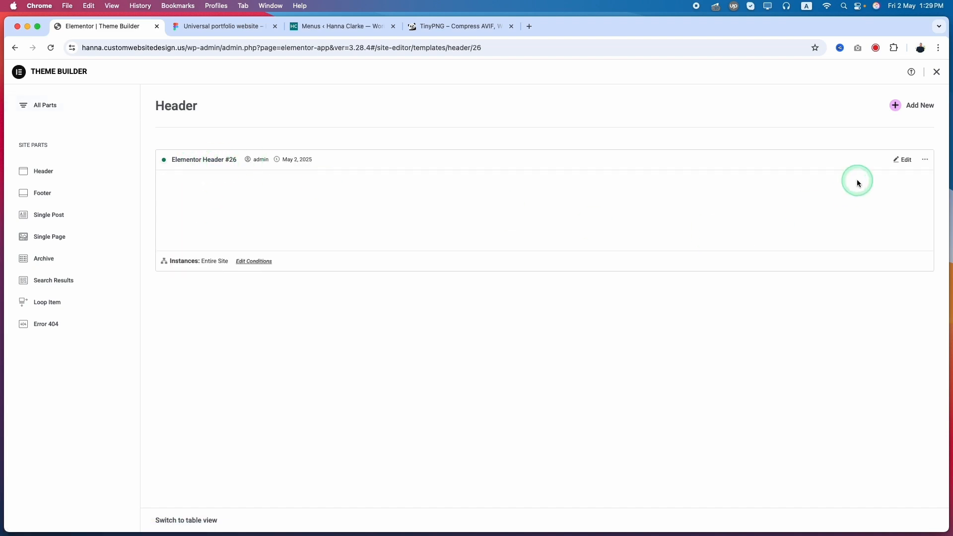
click(906, 161)
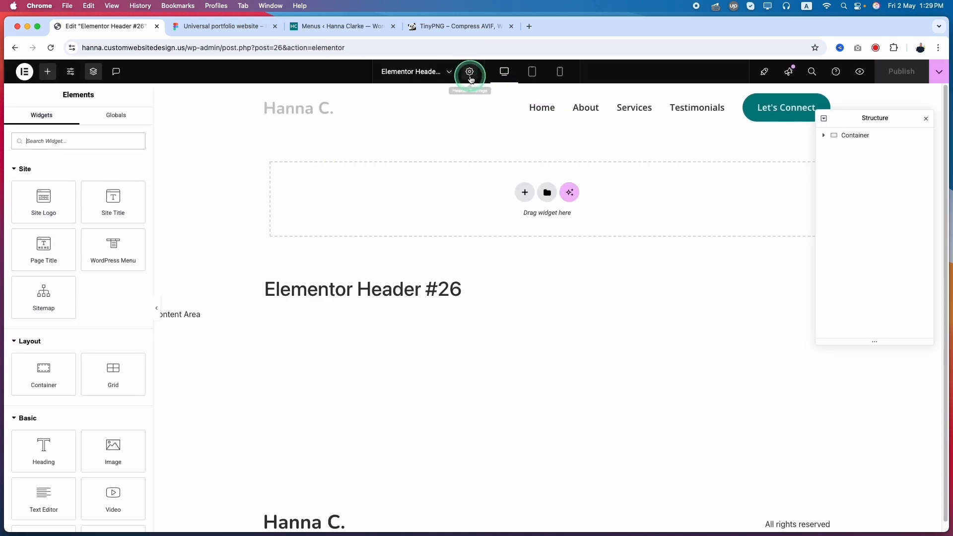
Step: Rename the template as Header in its settings, publish the change and go back to the Theme Builder
click(470, 72)
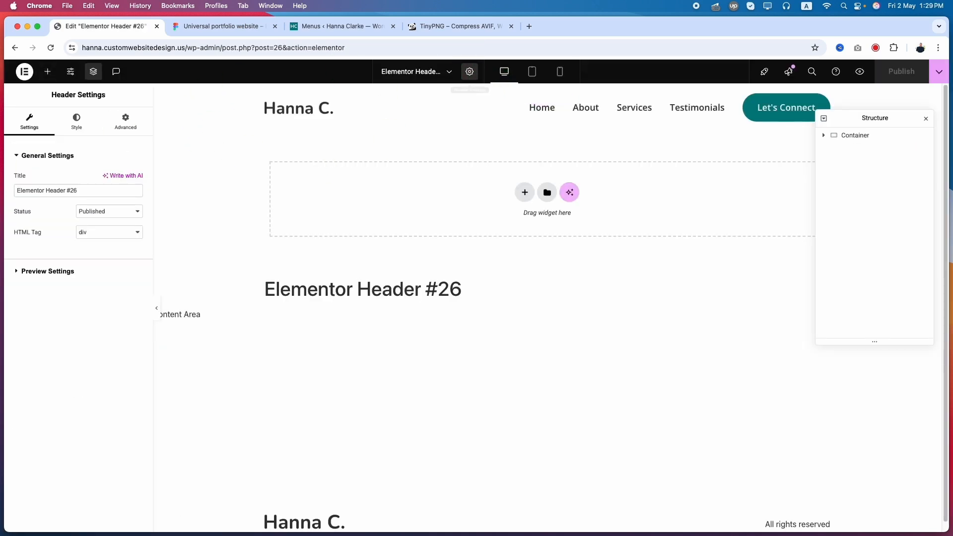
click(92, 191)
drag(92, 191, 38, 192)
double_click(23, 191)
key(BackSpace)
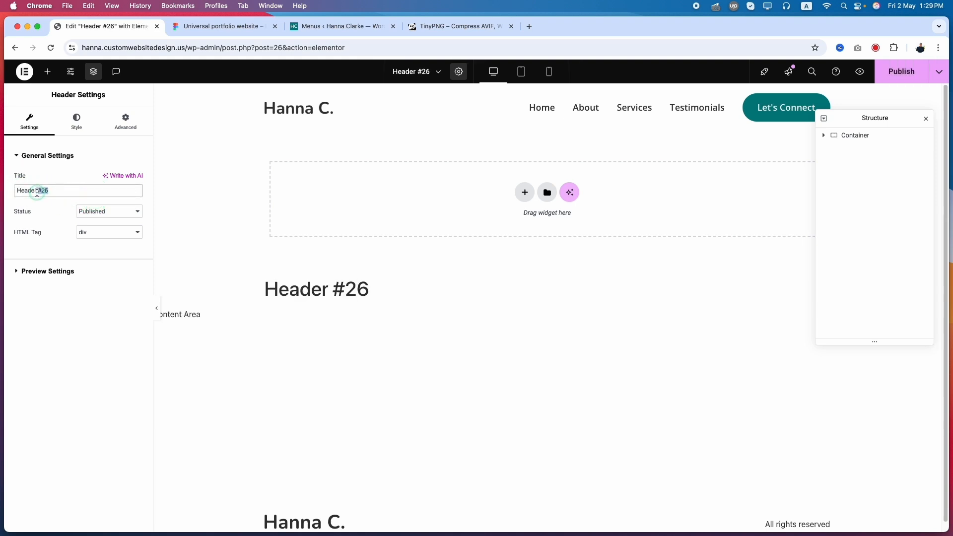
key(BackSpace)
click(899, 73)
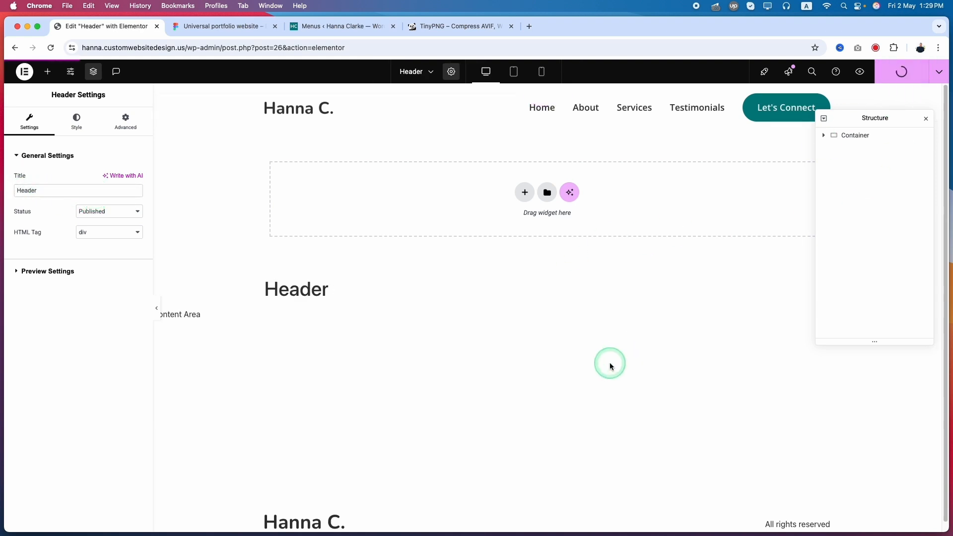
click(16, 49)
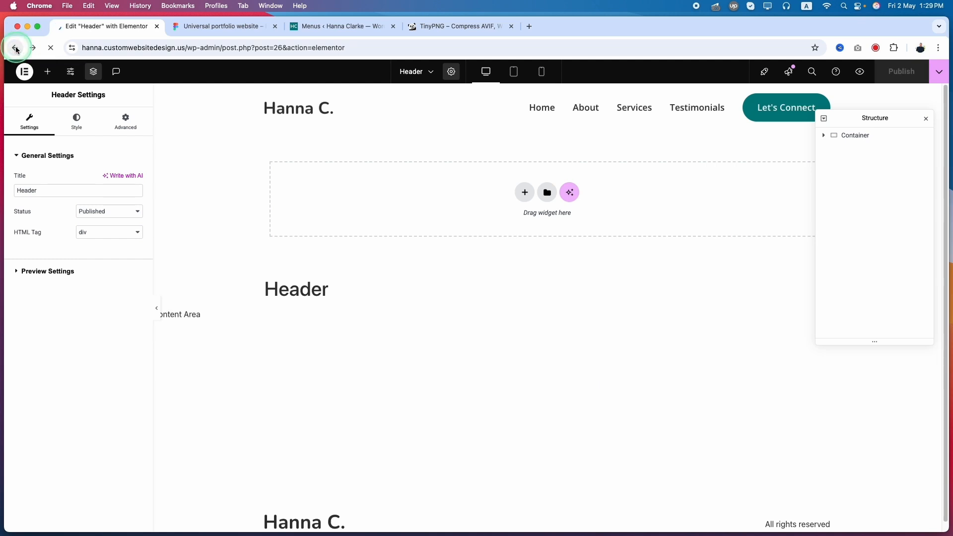